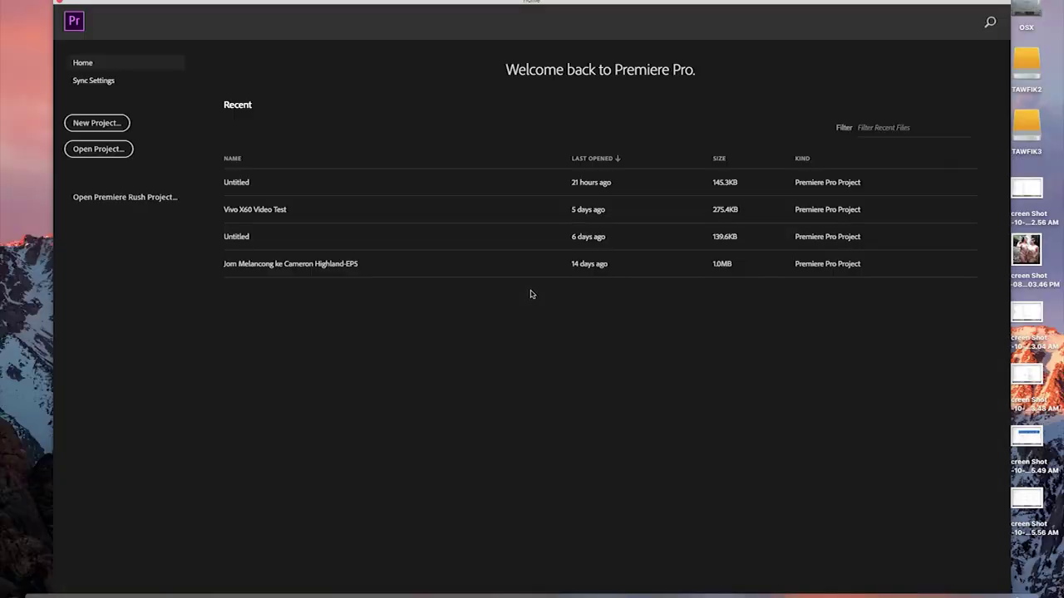
Create a new Premiere Pro project, keeping the default capture format
click(97, 122)
click(558, 308)
click(532, 322)
key(Return)
Add an HDV 1080p25 sequence named Malaysia The Of Natures Beauty
right_click(105, 426)
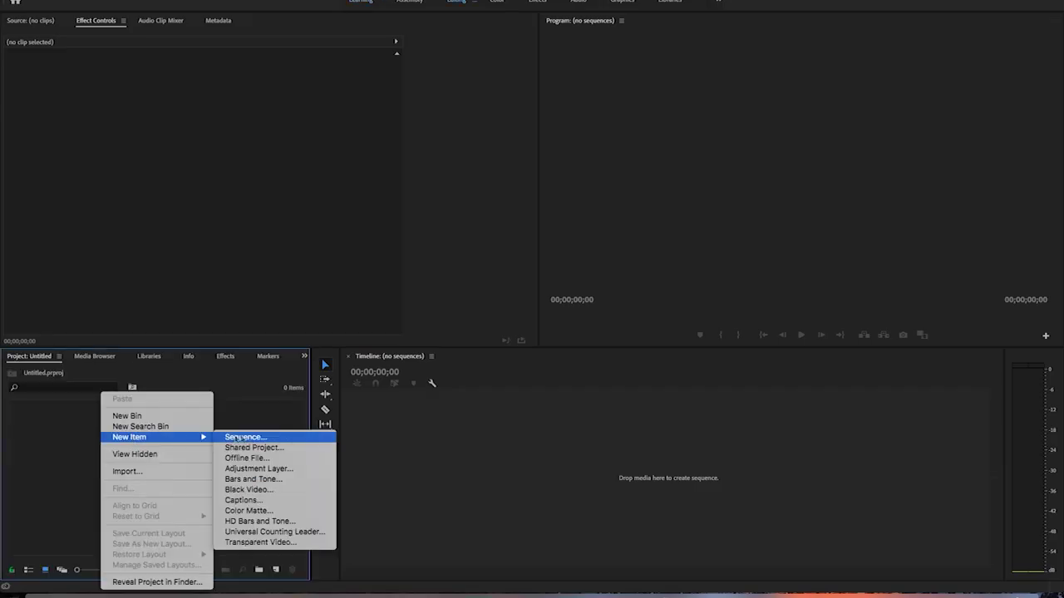
click(250, 435)
text(Maia)
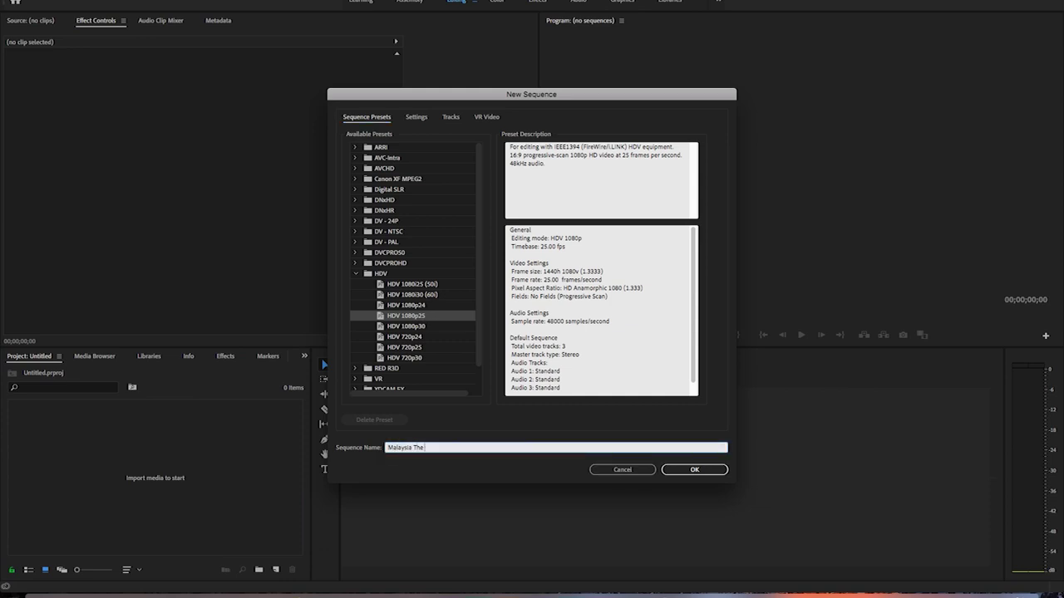
text(Of Natures)
click(694, 471)
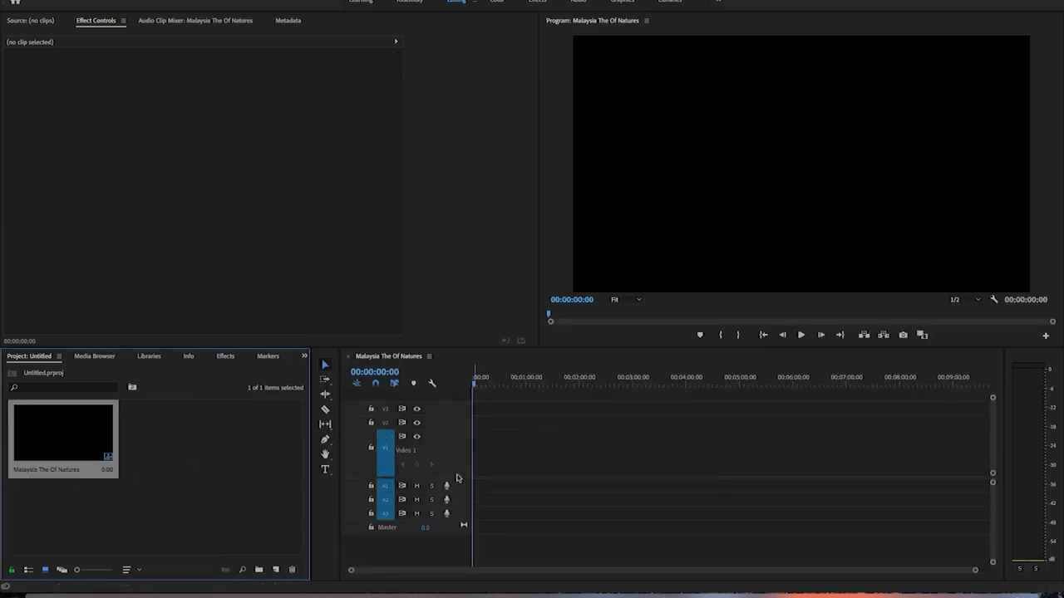
Create a Footages bin and import every file from the Footages1 folder into it
right_click(215, 392)
click(236, 413)
text(Footages)
key(Return)
double_click(175, 432)
double_click(138, 511)
click(681, 114)
key(super+a)
drag(574, 166, 216, 438)
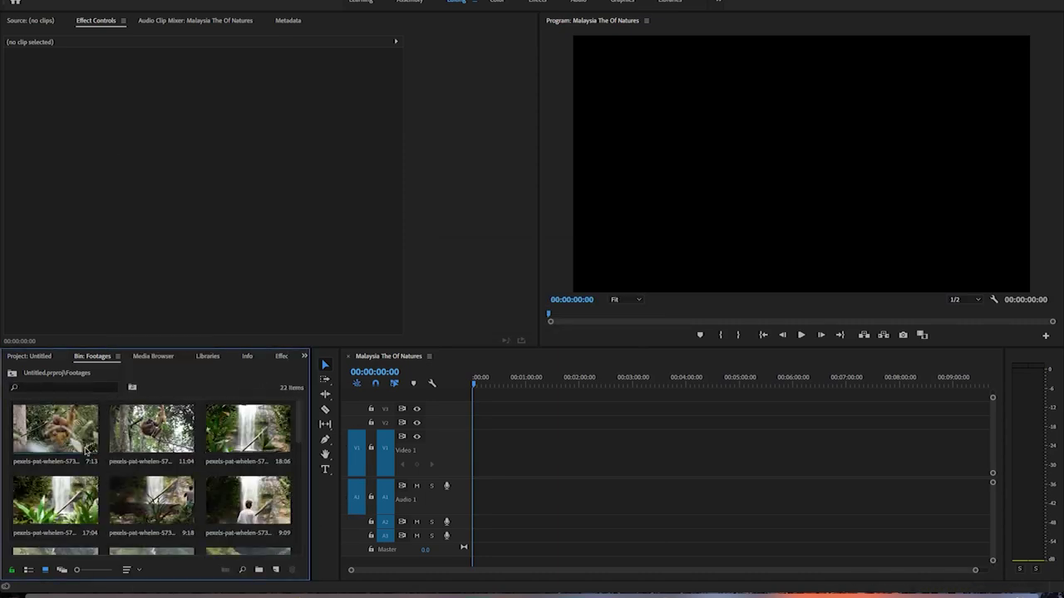
click(29, 356)
Save the project as Malaysia and confirm the sequence's new name
key(super+s)
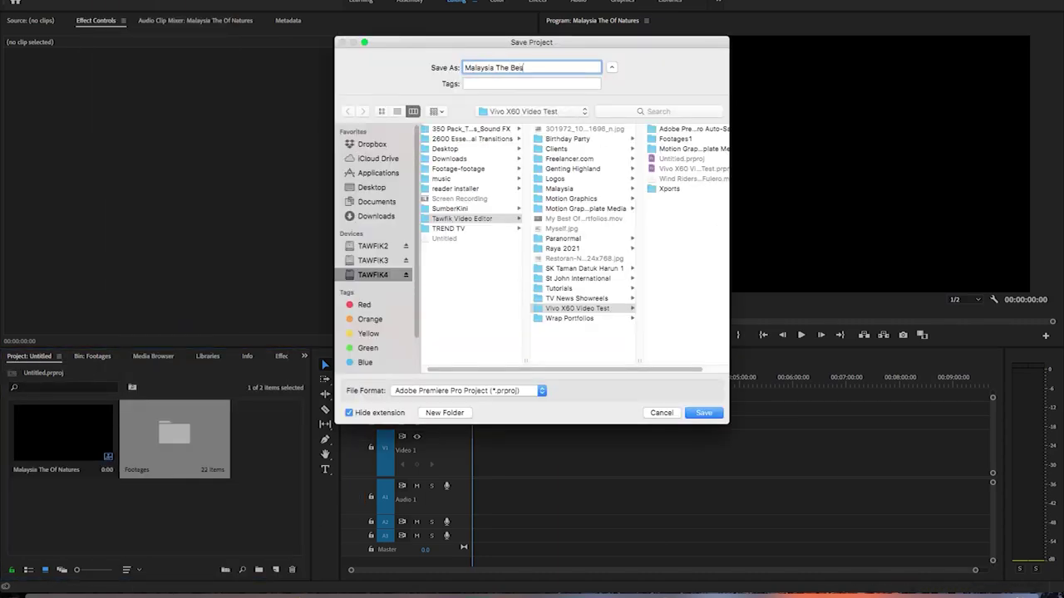
key(Return)
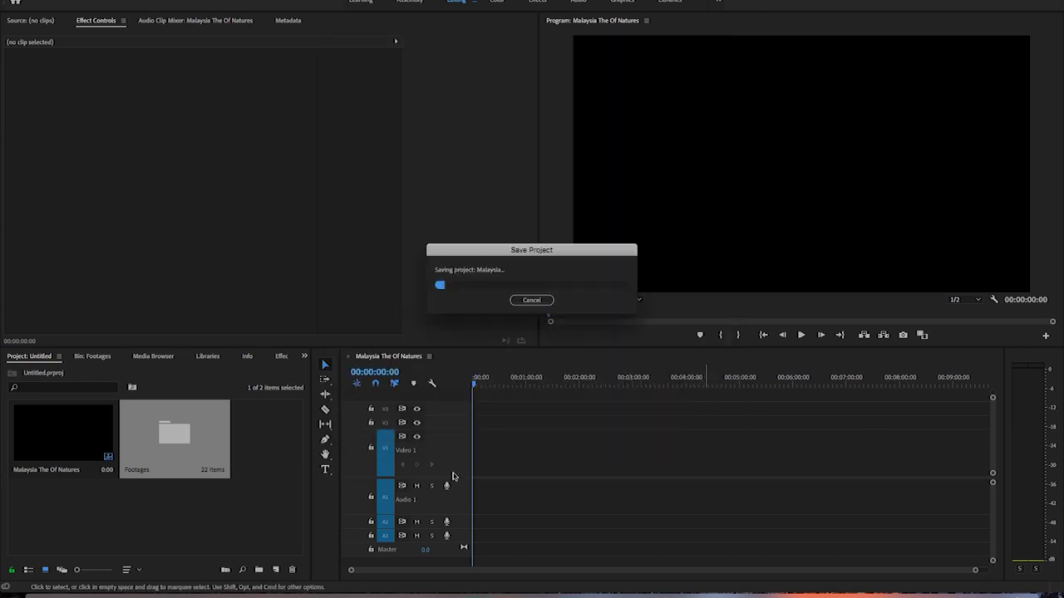
click(73, 470)
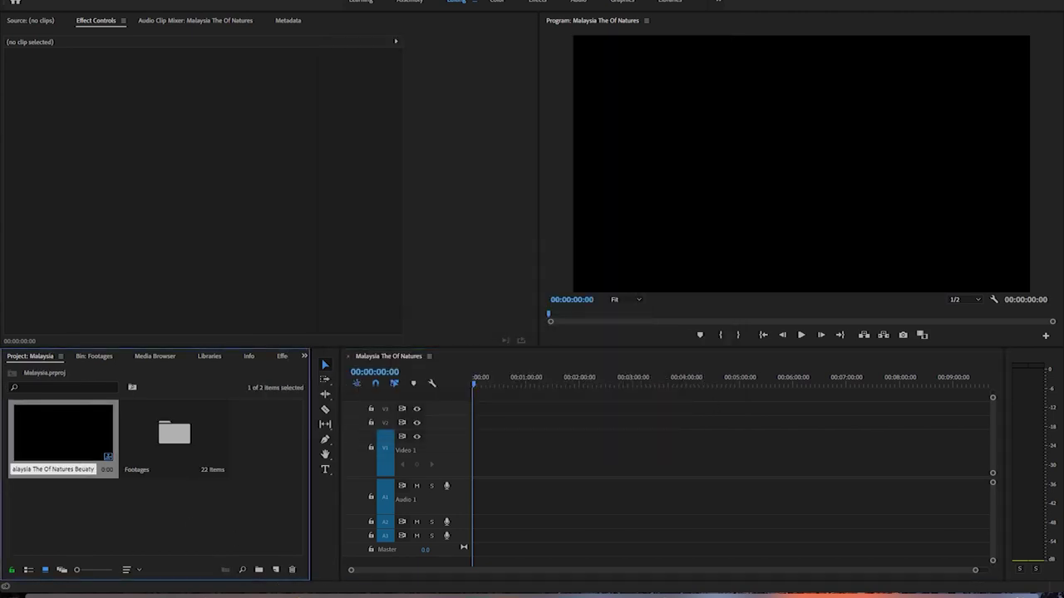
key(Return)
Place the sunset clip at the sequence start, trimmed to end at four seconds
click(94, 356)
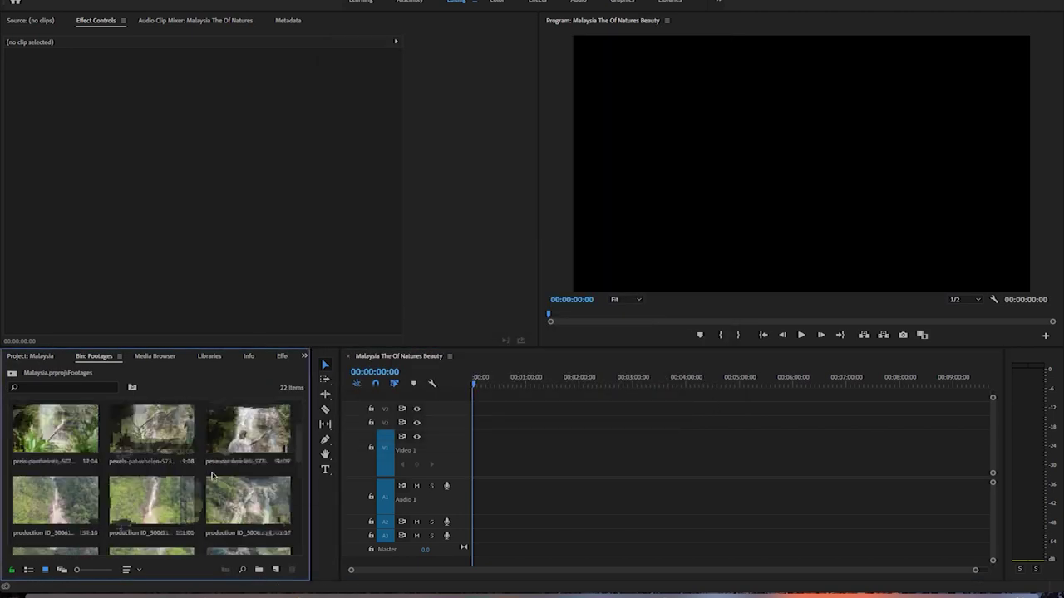
double_click(55, 443)
drag(250, 166, 478, 452)
key(equal)
key(equal)
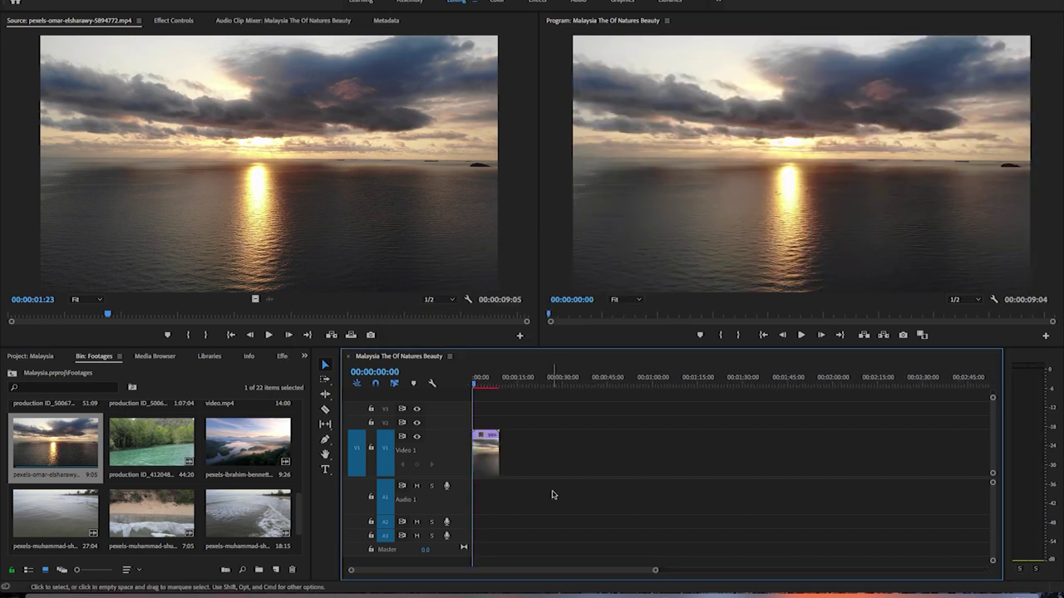
click(484, 378)
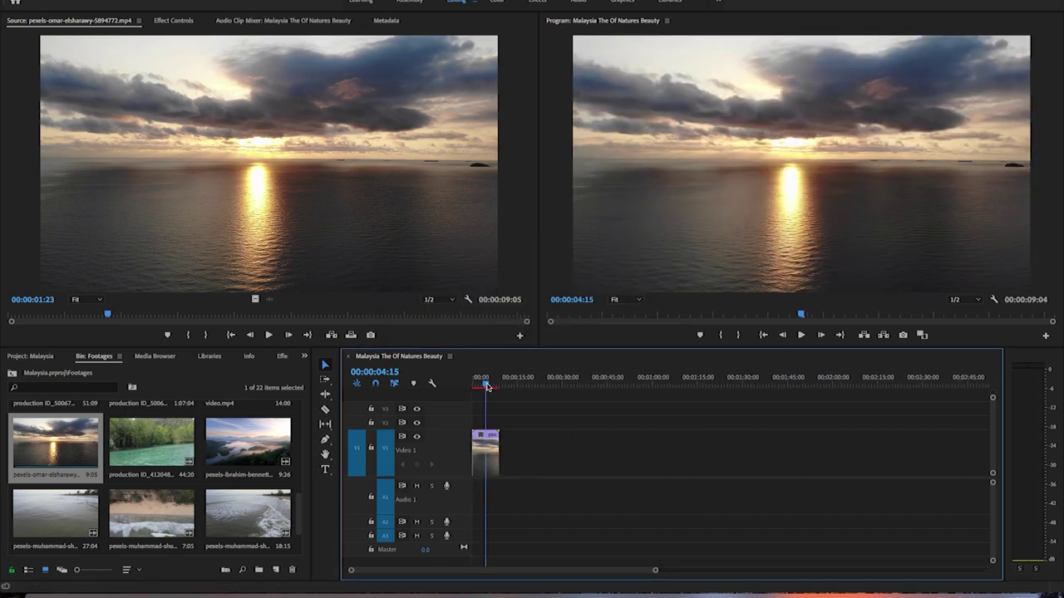
drag(498, 453, 484, 453)
Append the first beach clip with its out point at four seconds
double_click(55, 513)
drag(152, 313, 84, 313)
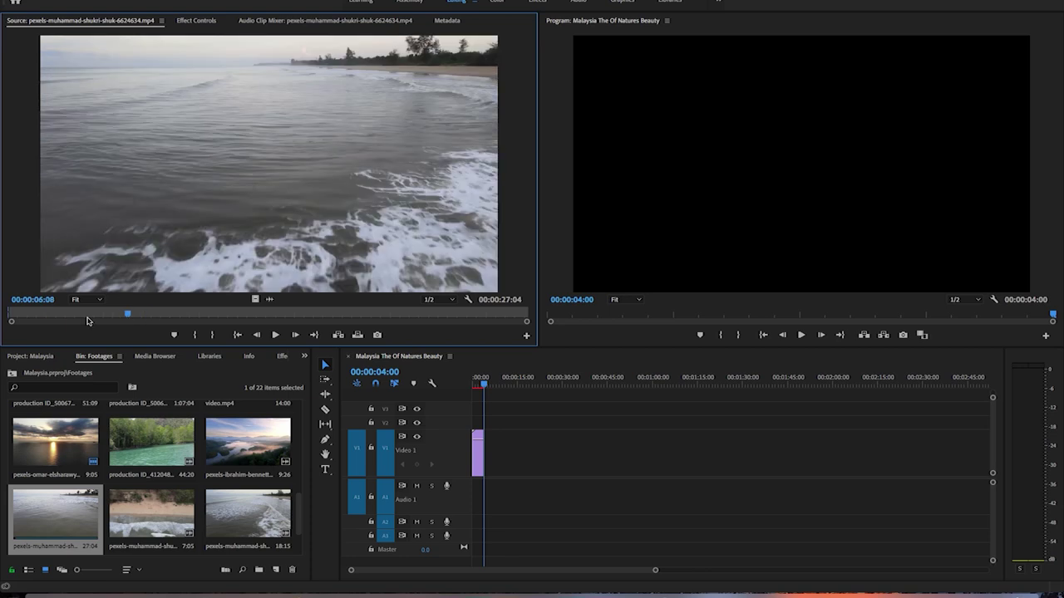
key(o)
drag(266, 166, 494, 462)
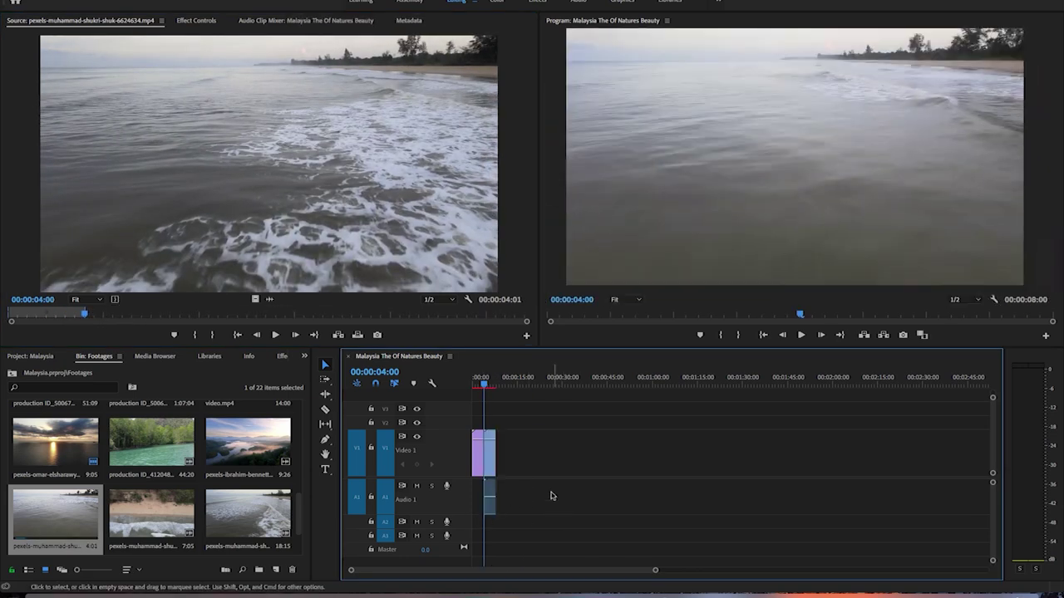
key(Down)
Preview the second beach clip and the aerial beach clip in the Source monitor
double_click(247, 513)
scroll(303, 530, down, 2)
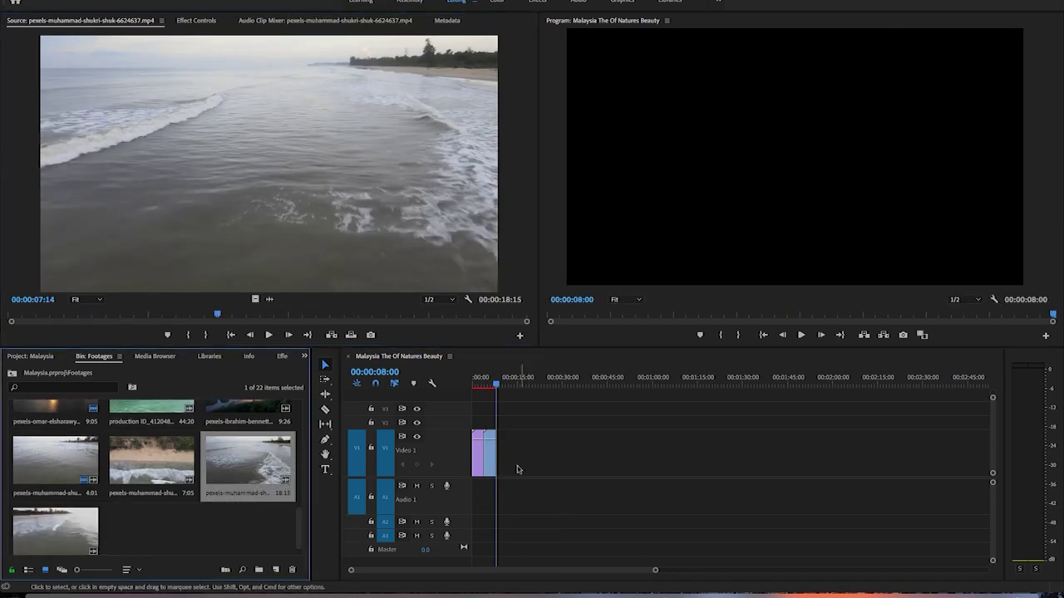
drag(217, 314, 153, 321)
click(275, 335)
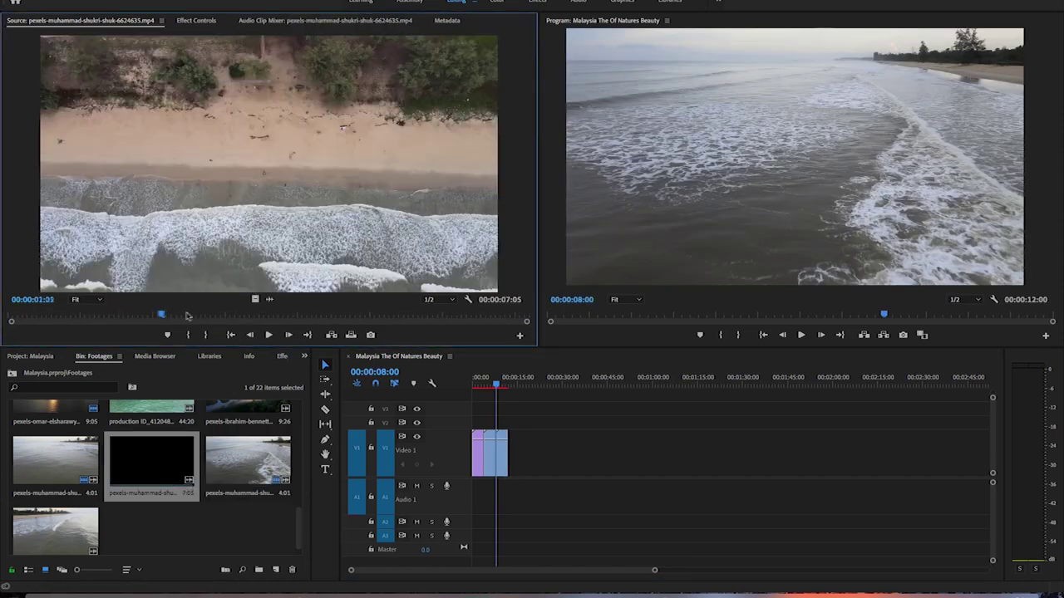
mouse_move(266, 316)
mouse_down()
mouse_move(328, 323)
mouse_move(236, 321)
mouse_up()
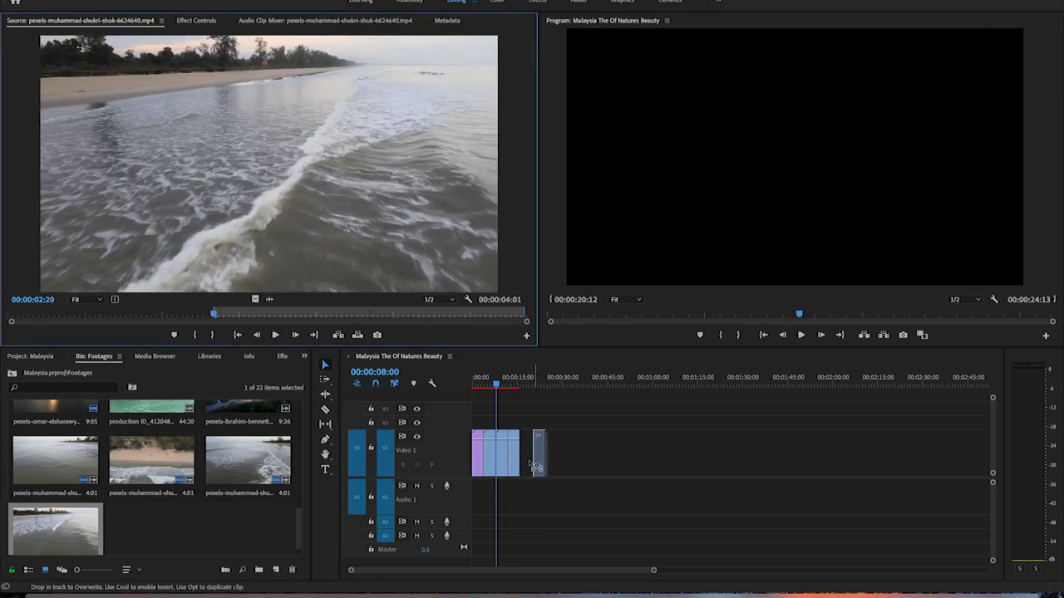
Mark in and out points on a waterfall shot and add it to the sequence end
drag(49, 321, 128, 317)
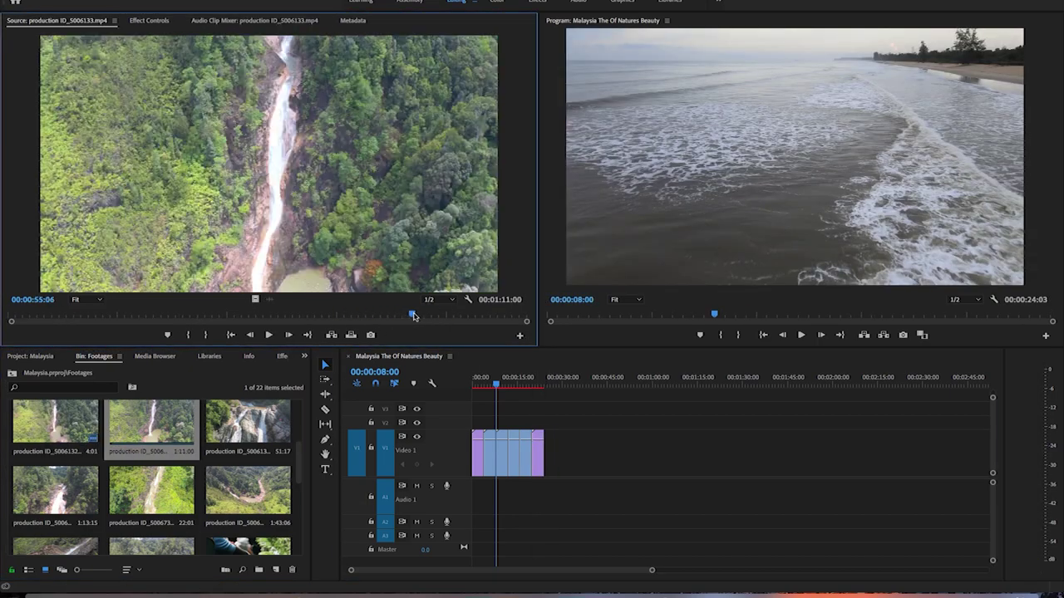
key(i)
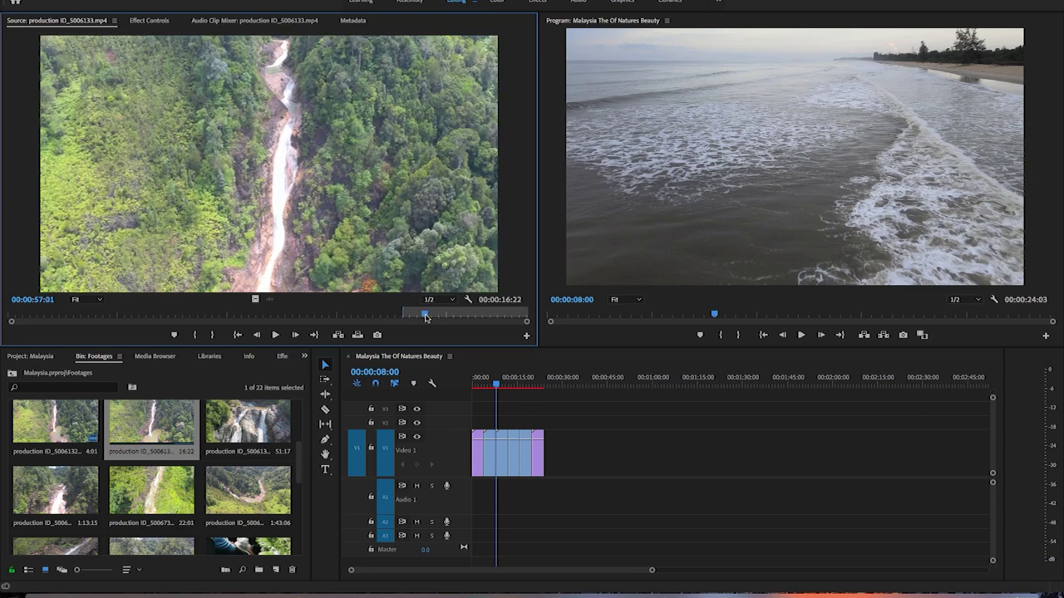
drag(425, 317, 437, 318)
key(o)
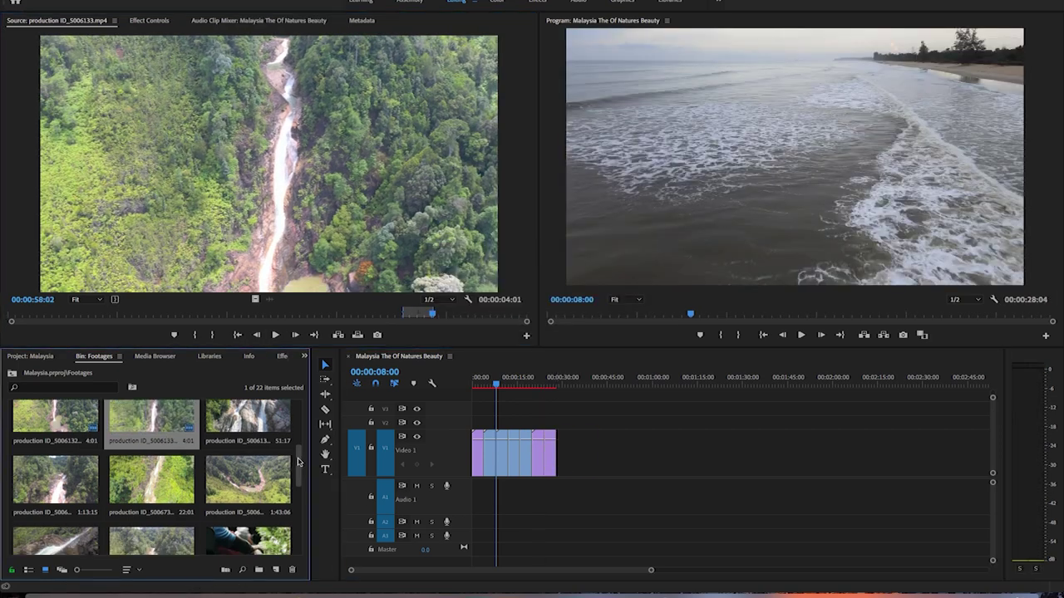
key(i)
drag(45, 315, 79, 315)
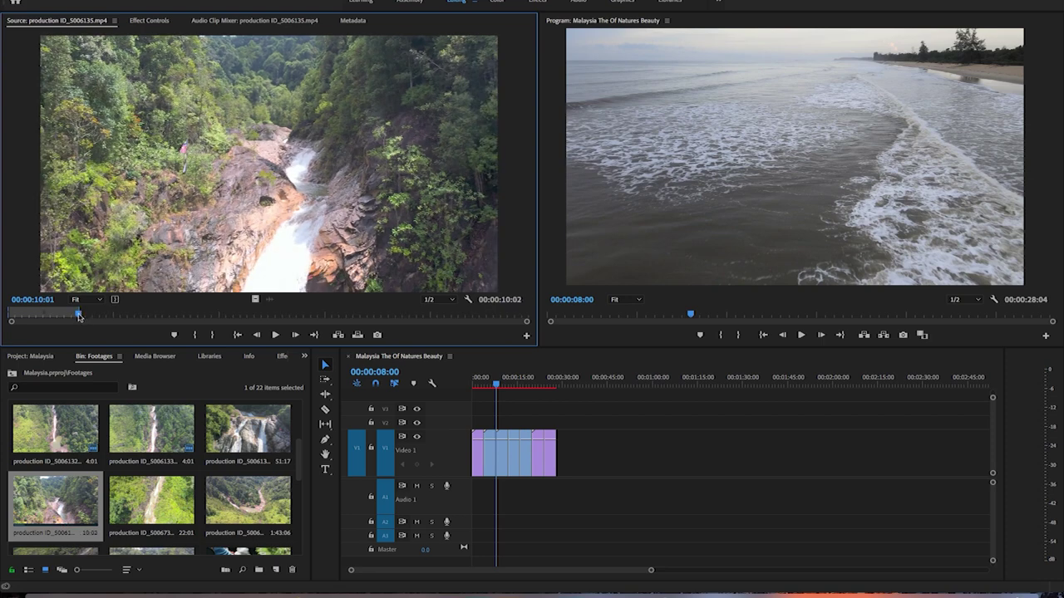
key(o)
key(.)
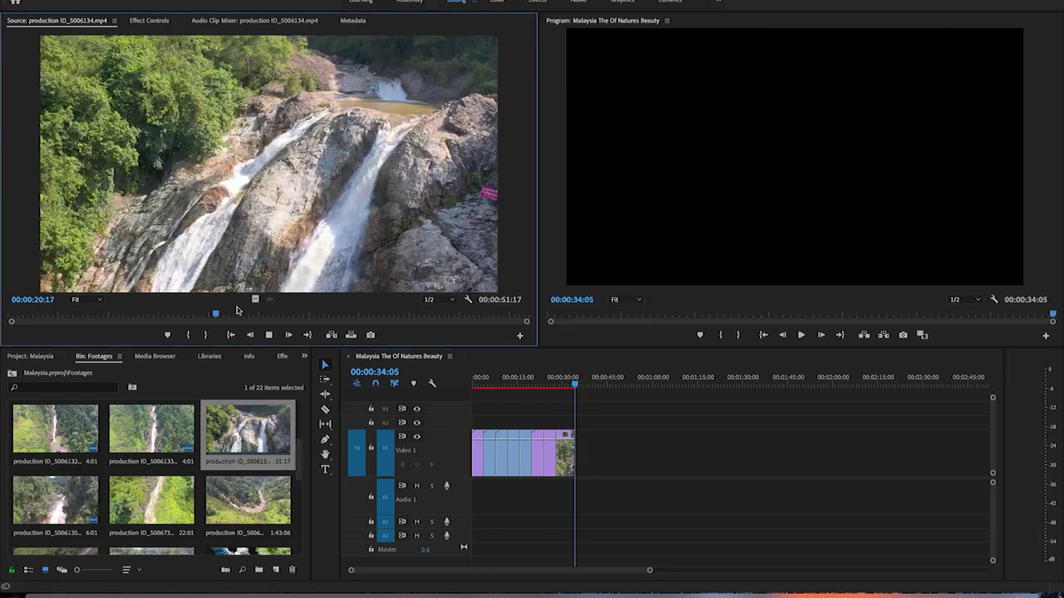
Mark the next waterfall clip with its out point at 34:06 and place it at the end
key(i)
drag(225, 316, 352, 319)
key(i)
key(o)
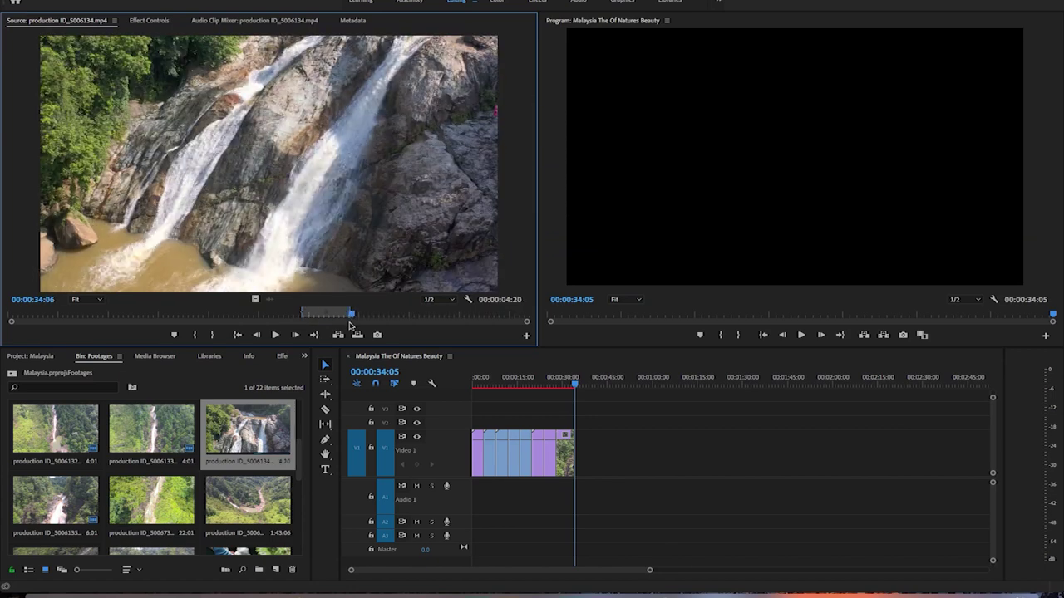
mouse_move(590, 458)
mouse_down()
mouse_move(607, 452)
mouse_move(573, 453)
mouse_up()
Move the playhead back to about 21 seconds to review the sequence
scroll(152, 478, down, 2)
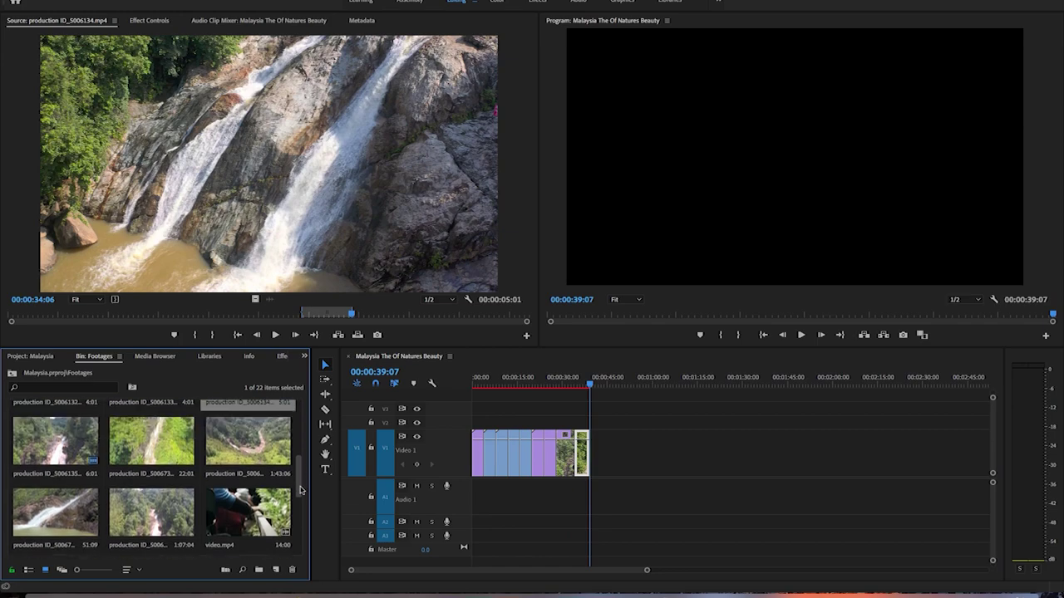
click(536, 382)
drag(538, 382, 589, 382)
scroll(301, 470, up, 3)
scroll(301, 470, down, 1)
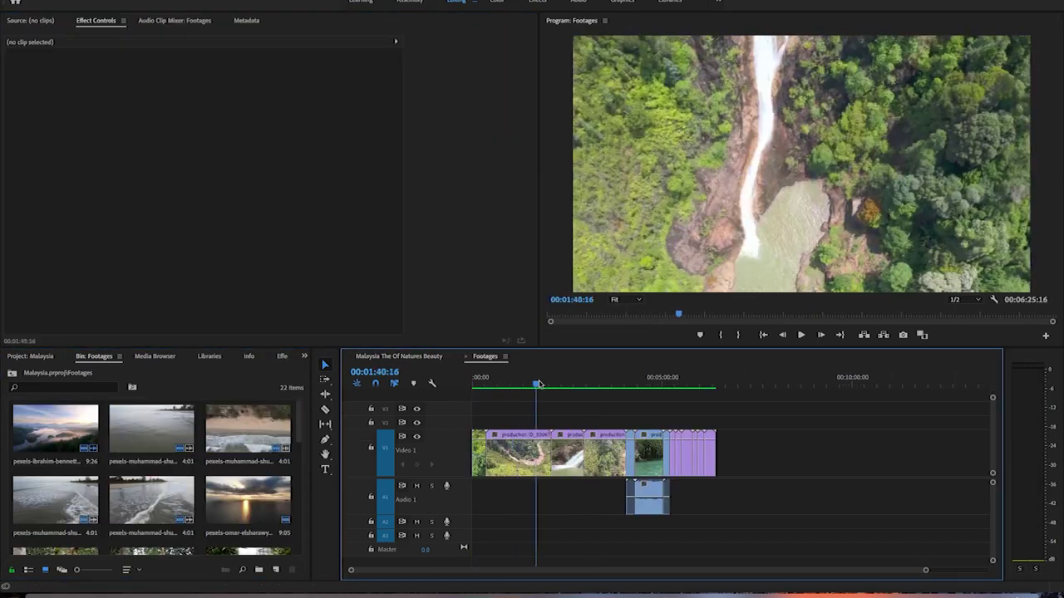
Split the mangrove river clip into two shots and review it up to about one minute
drag(539, 384, 663, 405)
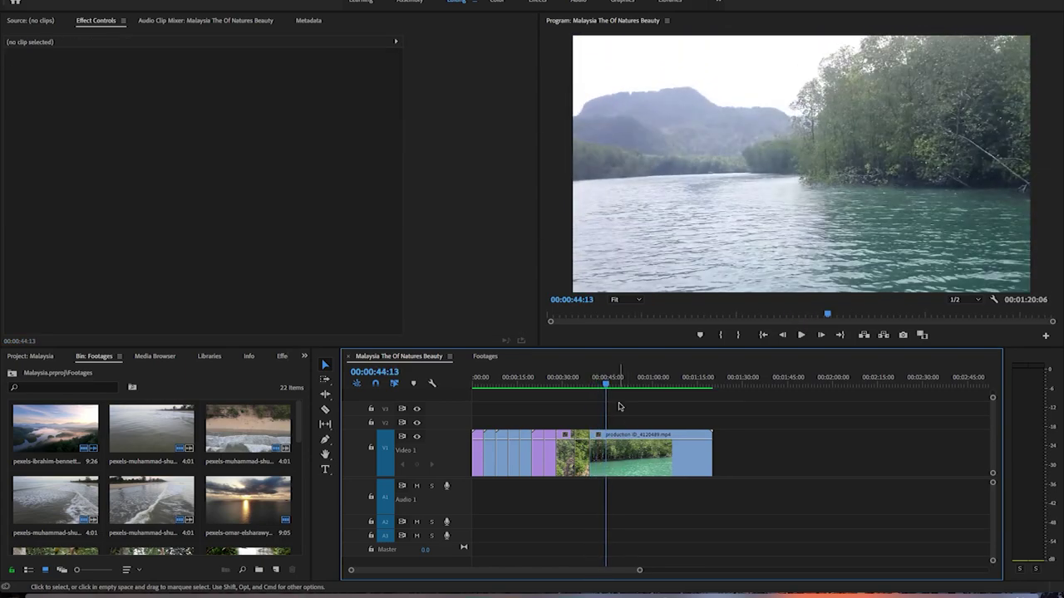
click(647, 391)
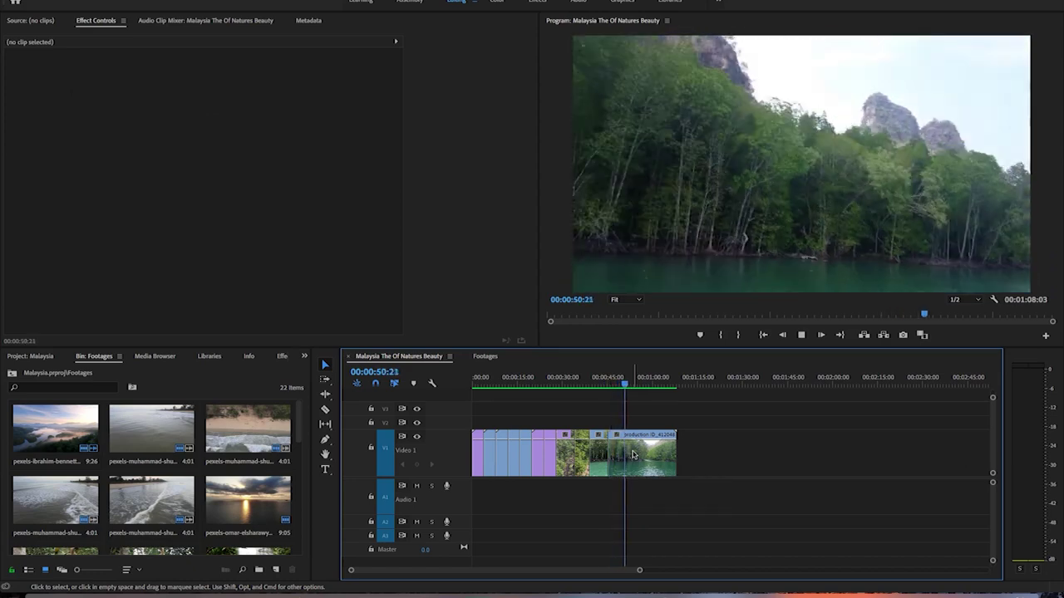
click(656, 386)
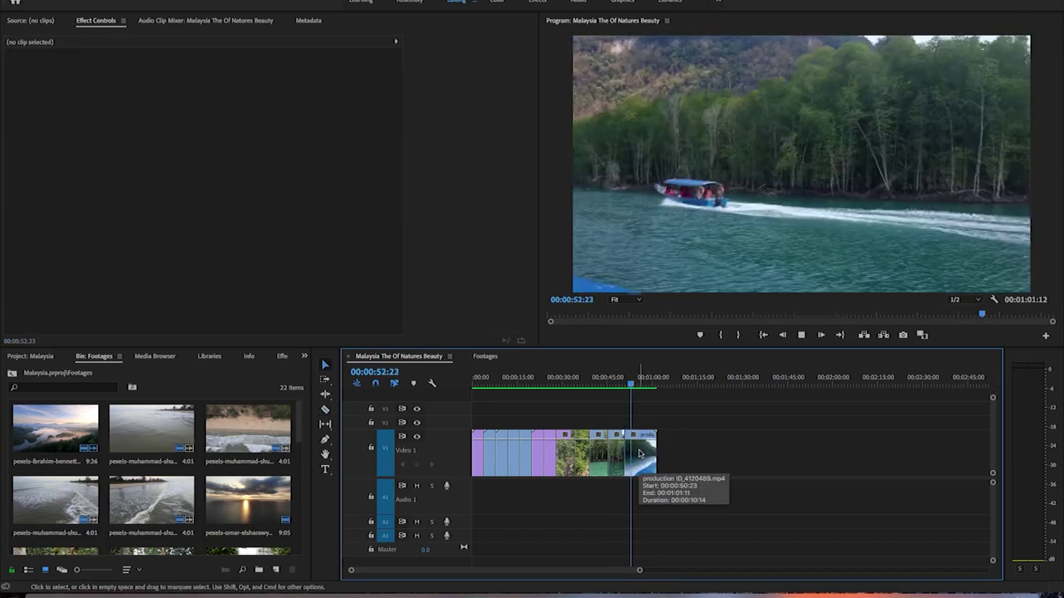
key(space)
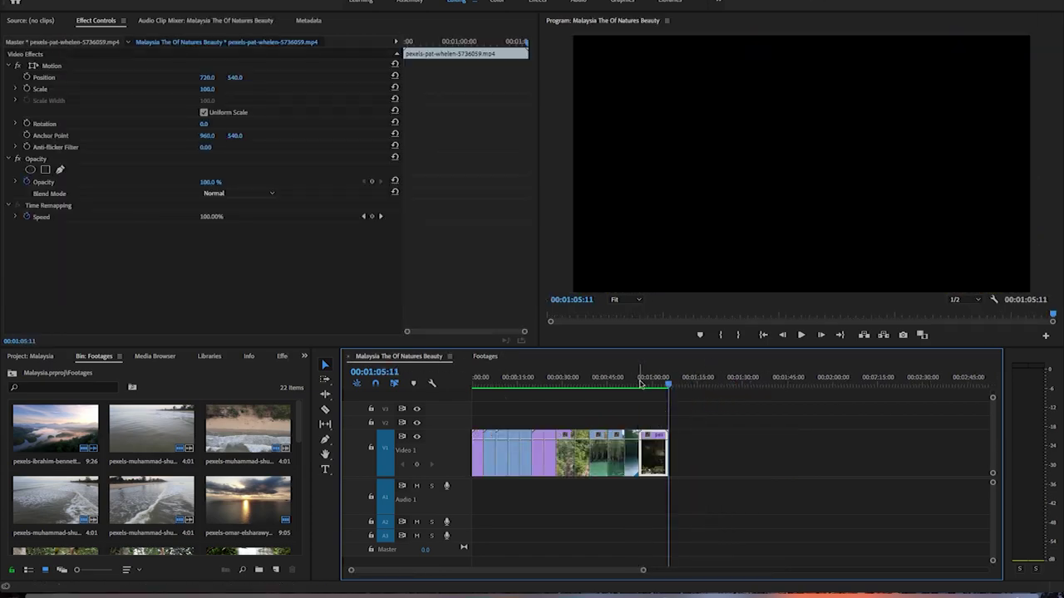
Review the cut around the one-minute mark and undo an accidental clip extension
drag(653, 387, 642, 392)
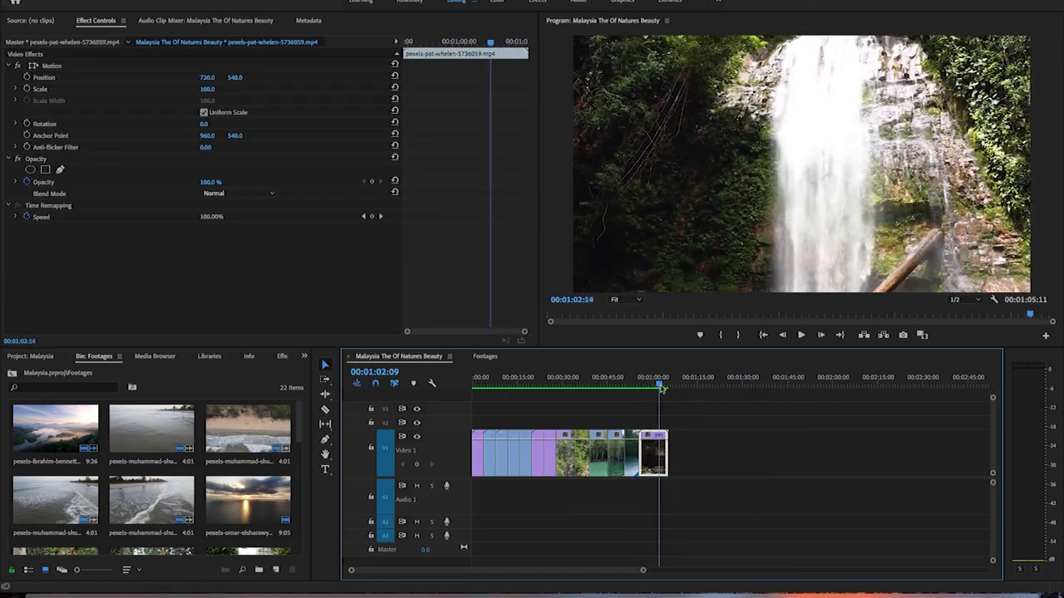
key(space)
key(equal)
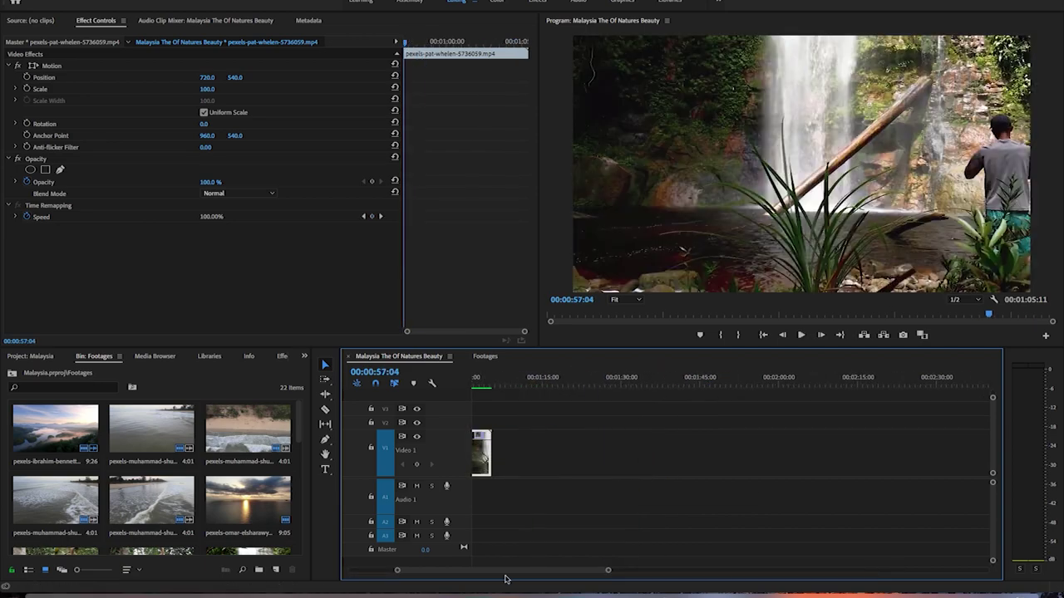
click(589, 385)
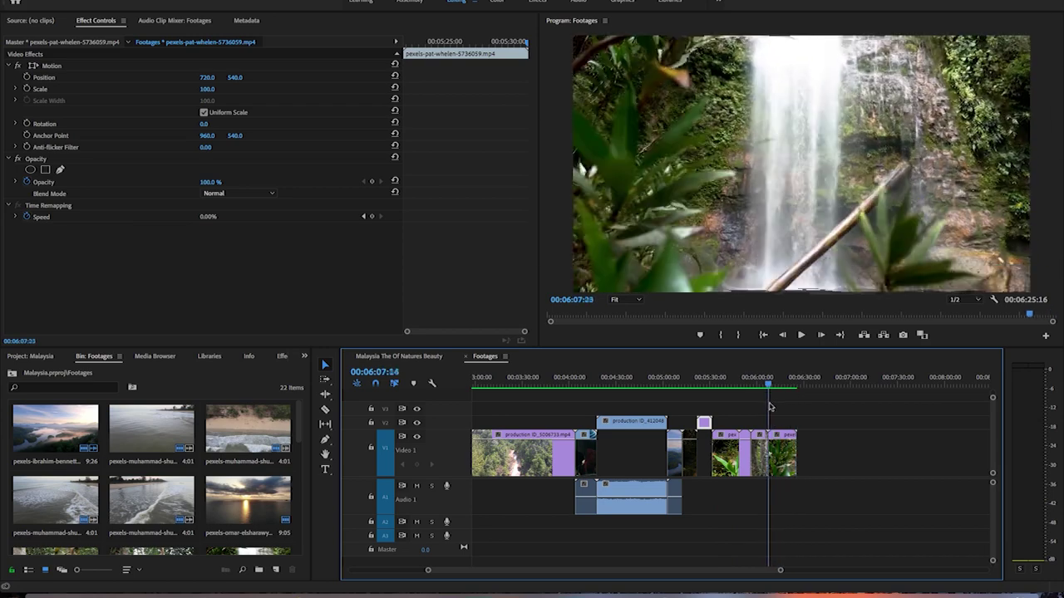
drag(781, 453, 754, 460)
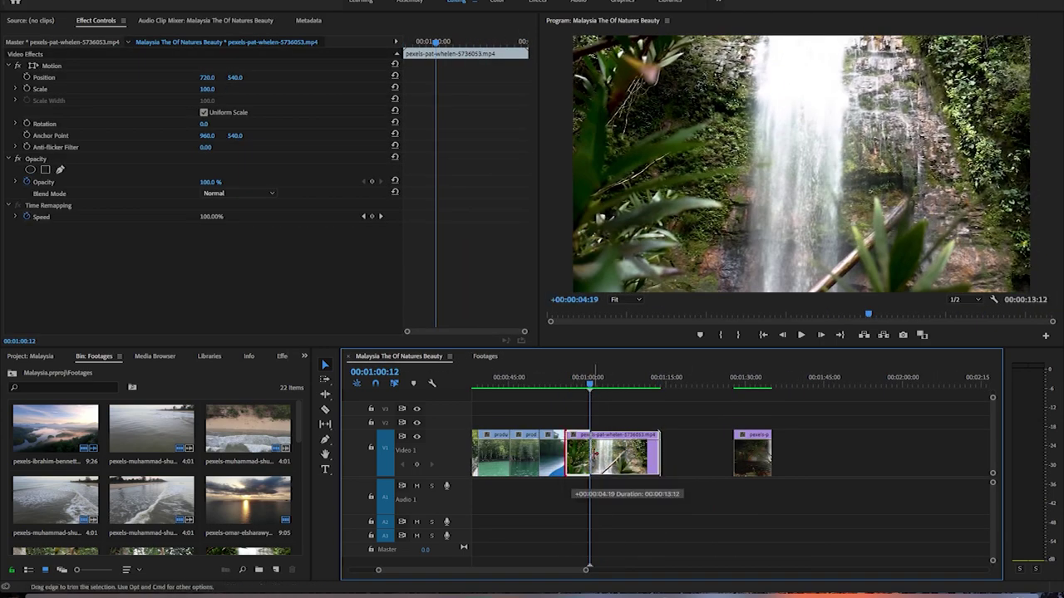
key(super+z)
key(space)
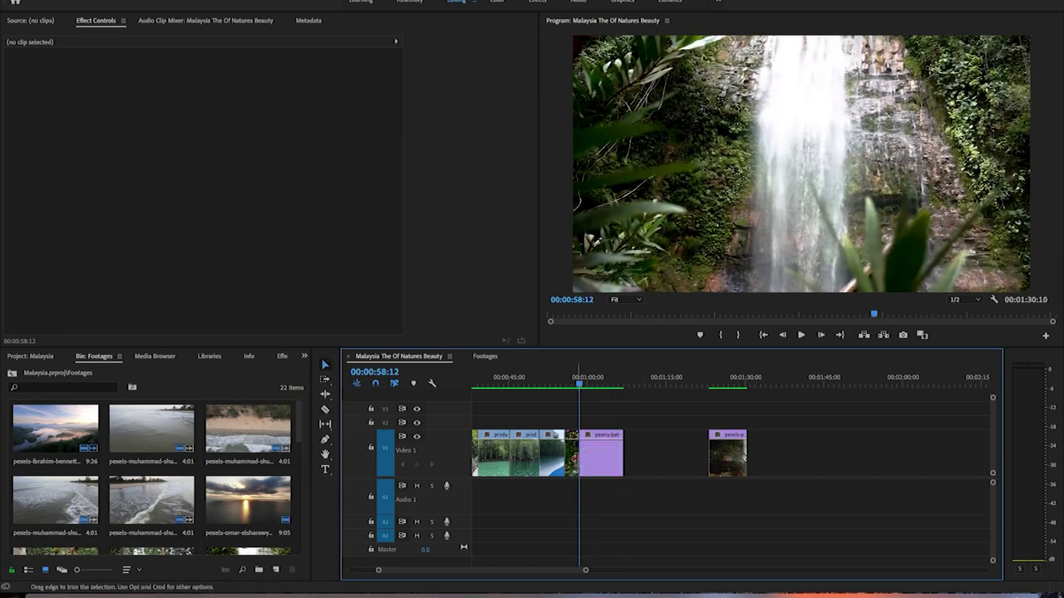
Ripple-trim the waterfall clip's end and paste a waterfall clip into the gap, trimmed to the playhead
key(super+z)
key(Down)
click(491, 360)
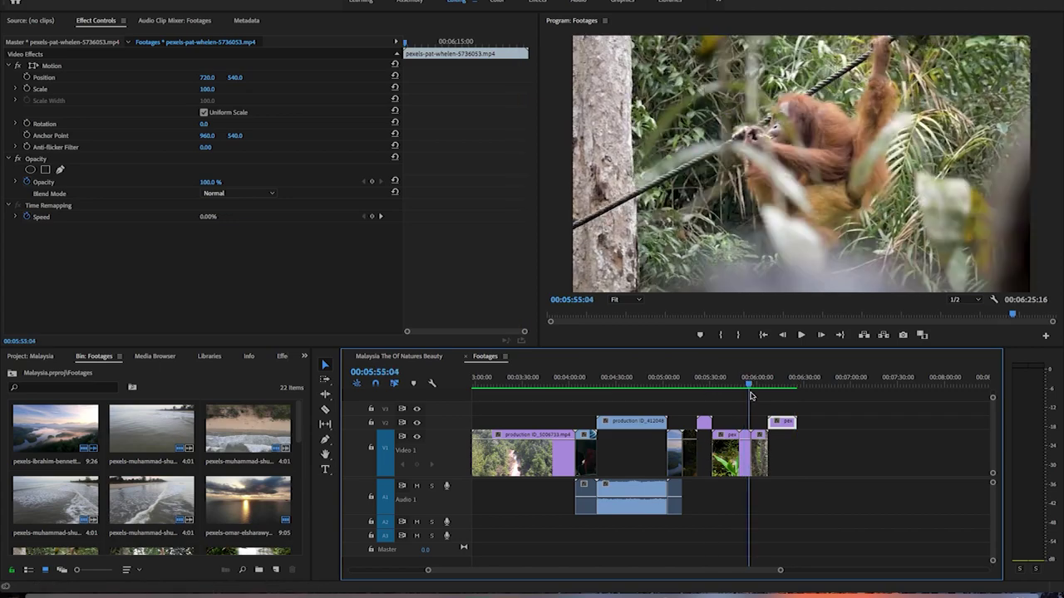
key(Up)
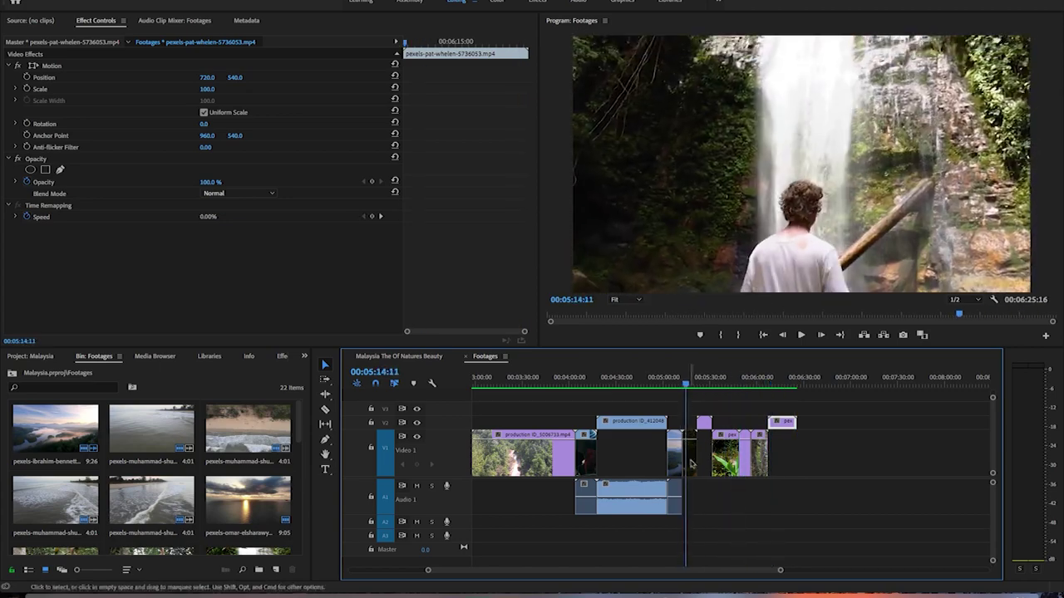
click(394, 360)
click(568, 384)
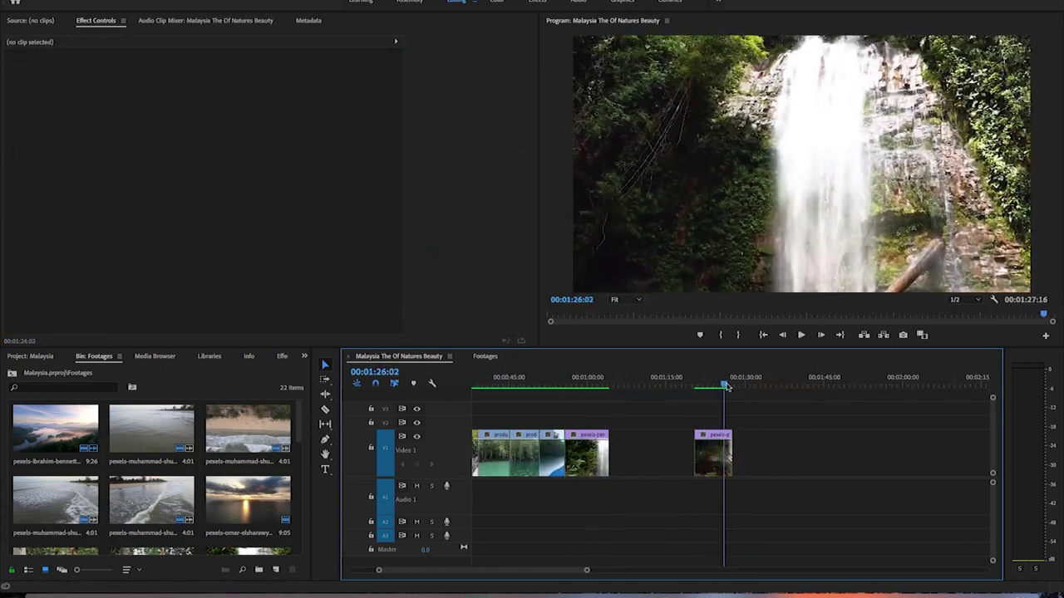
click(622, 387)
key(ctrl+z)
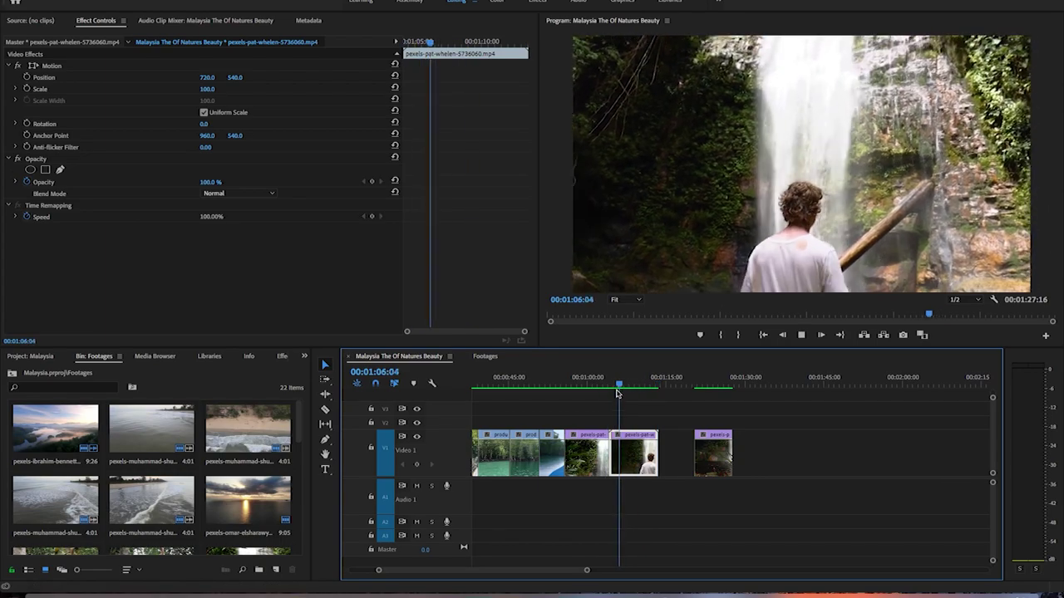
drag(657, 453, 650, 453)
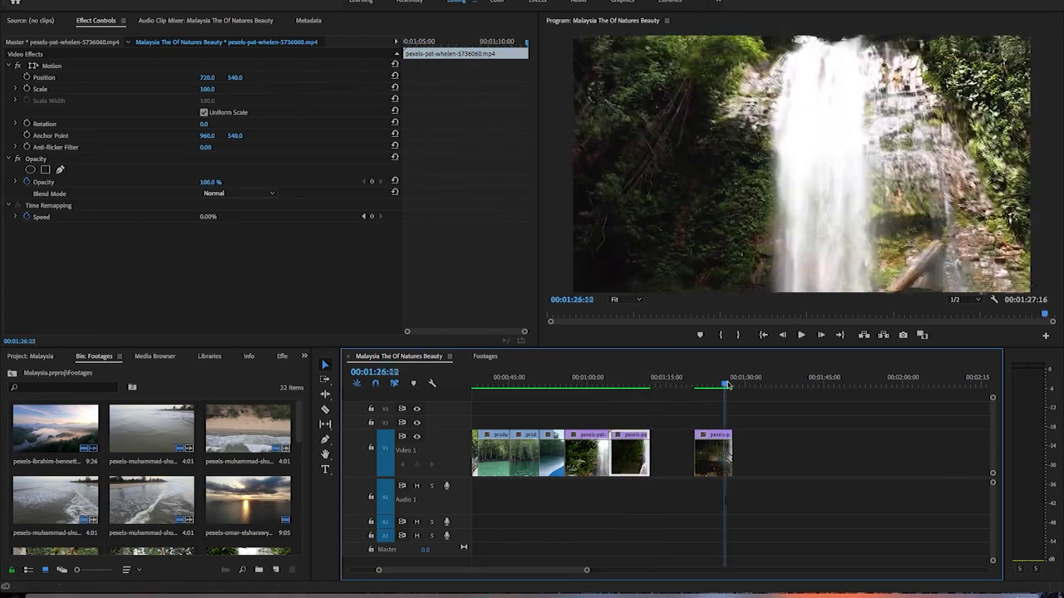
Delete the small waterfall clip and move another waterfall clip into the Video 1 gap
click(585, 382)
key(Delete)
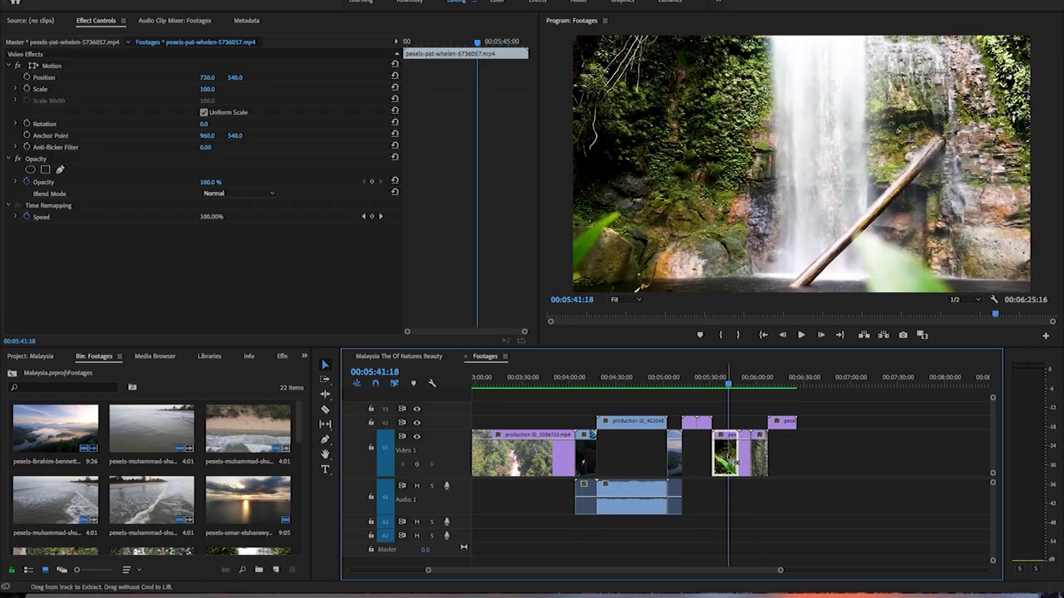
click(695, 386)
click(698, 464)
click(559, 384)
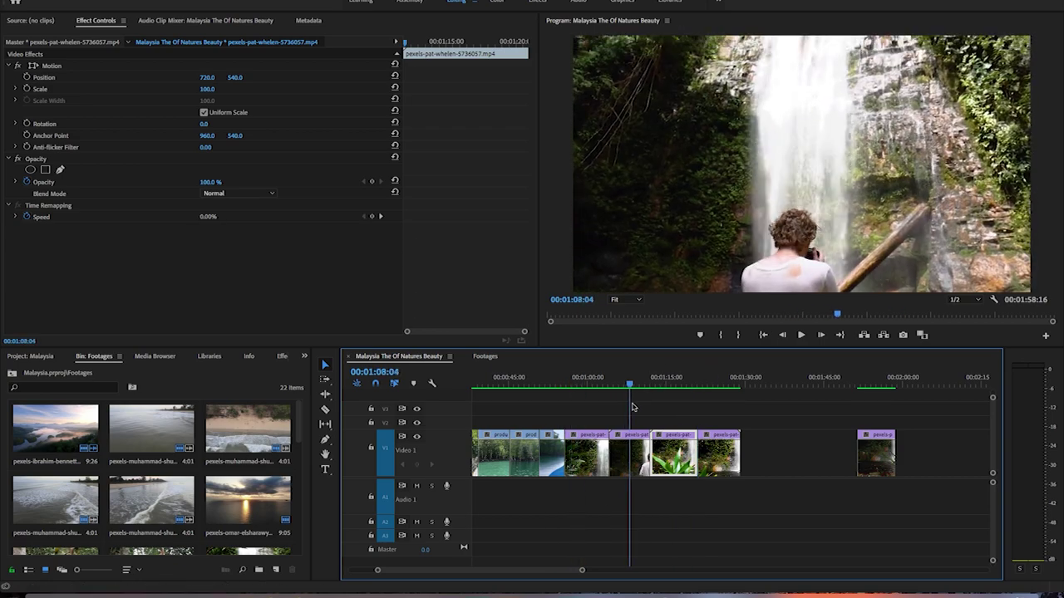
click(677, 385)
drag(629, 454, 719, 465)
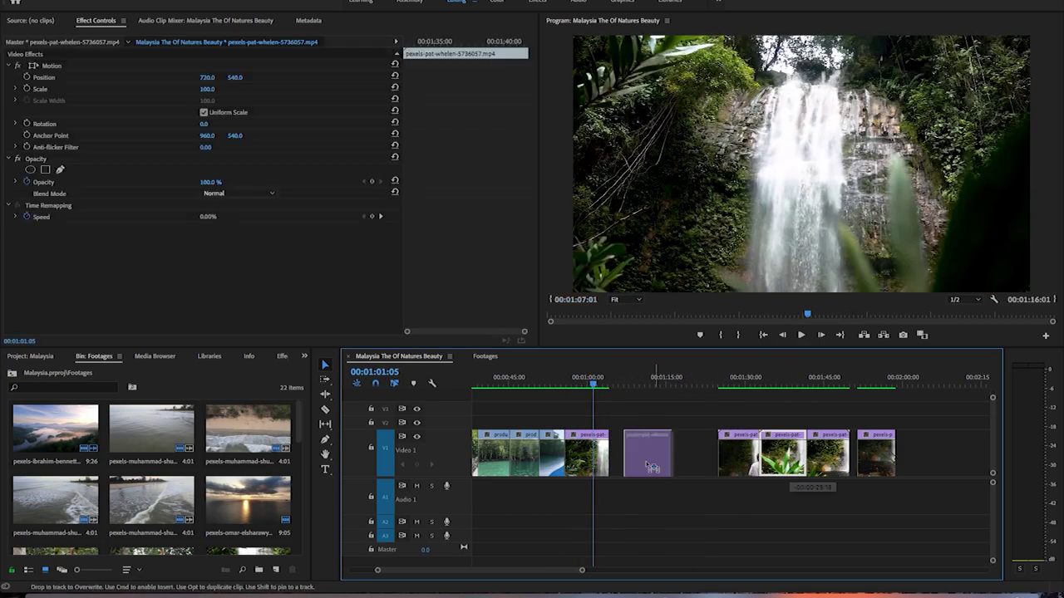
key(=)
key(minus)
click(765, 378)
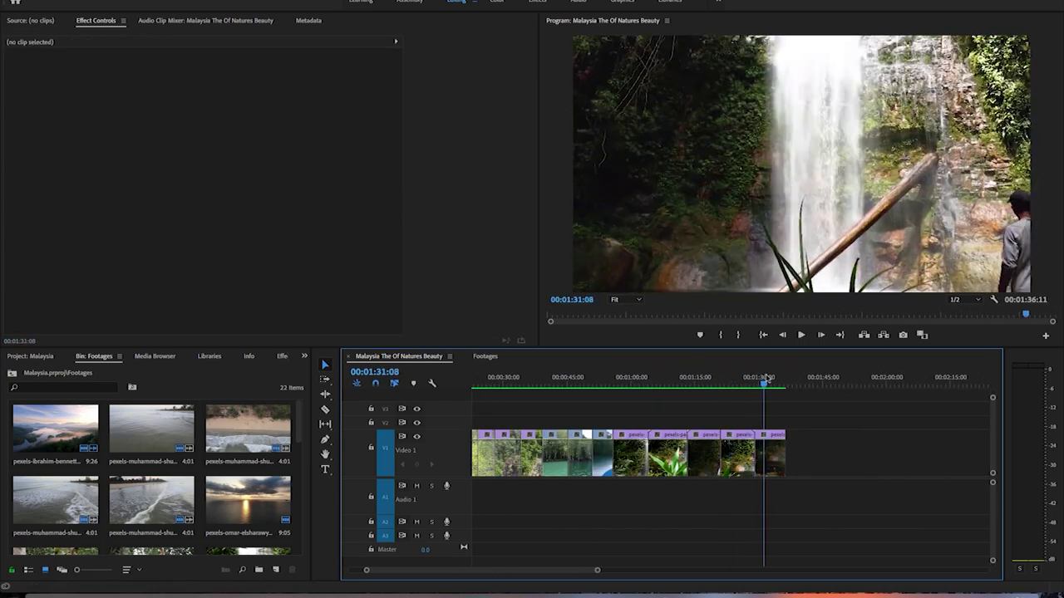
Ripple-trim the start of the video.mp4 hikers clip to 00:01:36:04
click(487, 358)
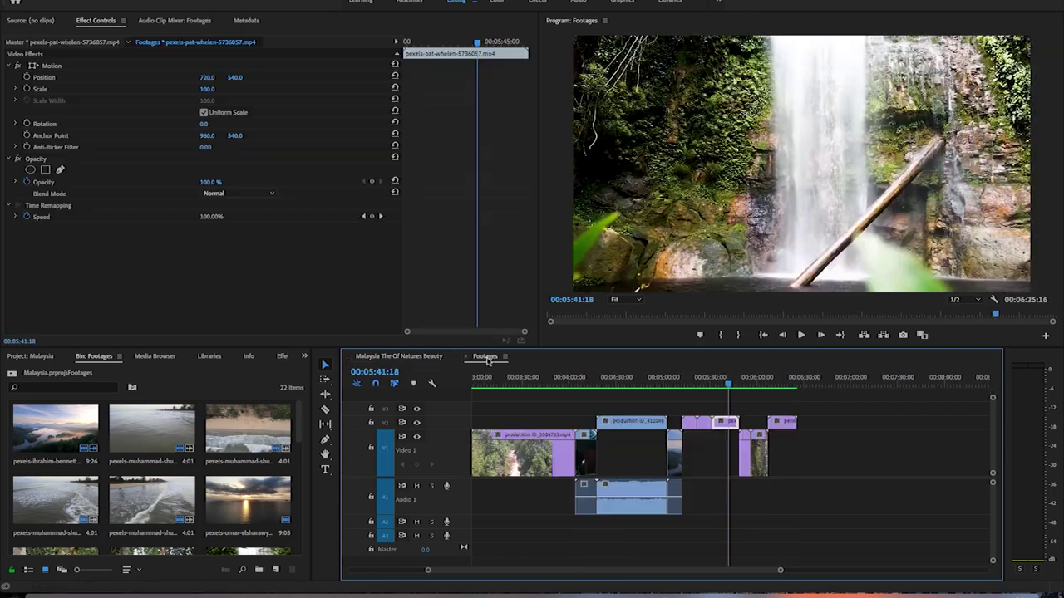
click(399, 355)
drag(850, 378, 785, 380)
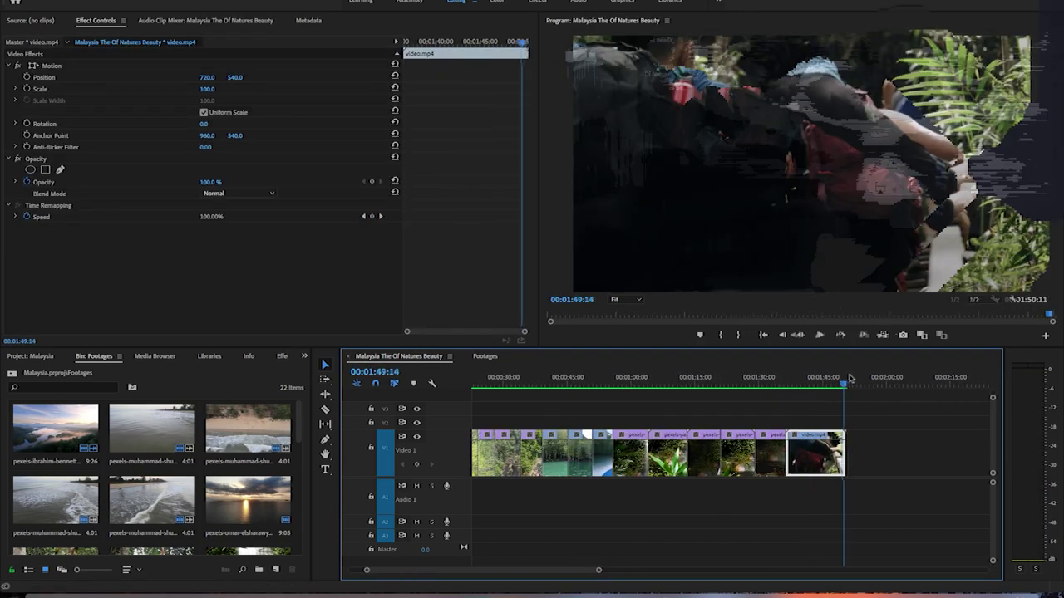
key(q)
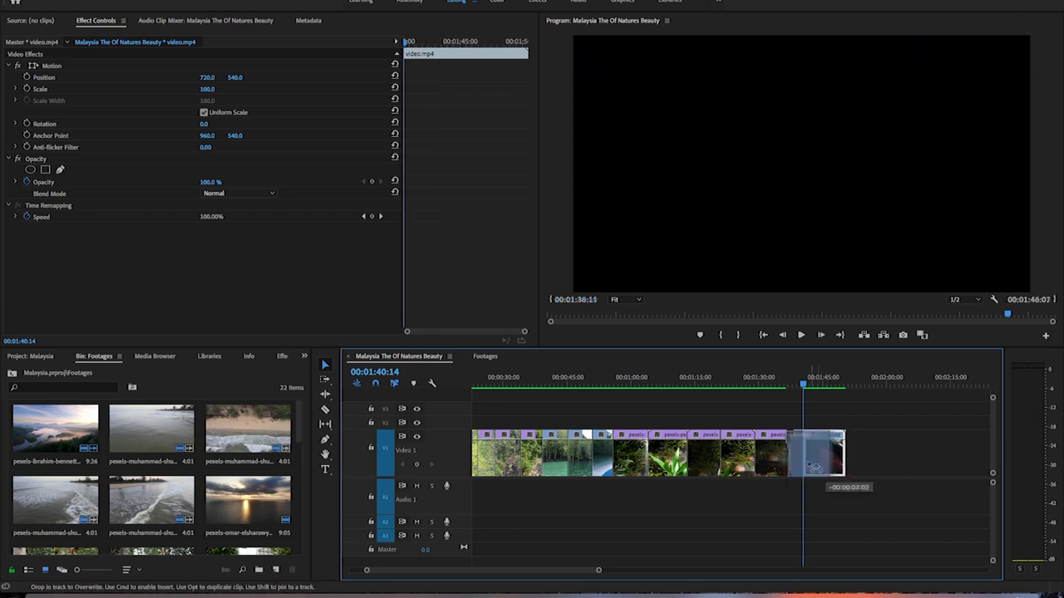
key(space)
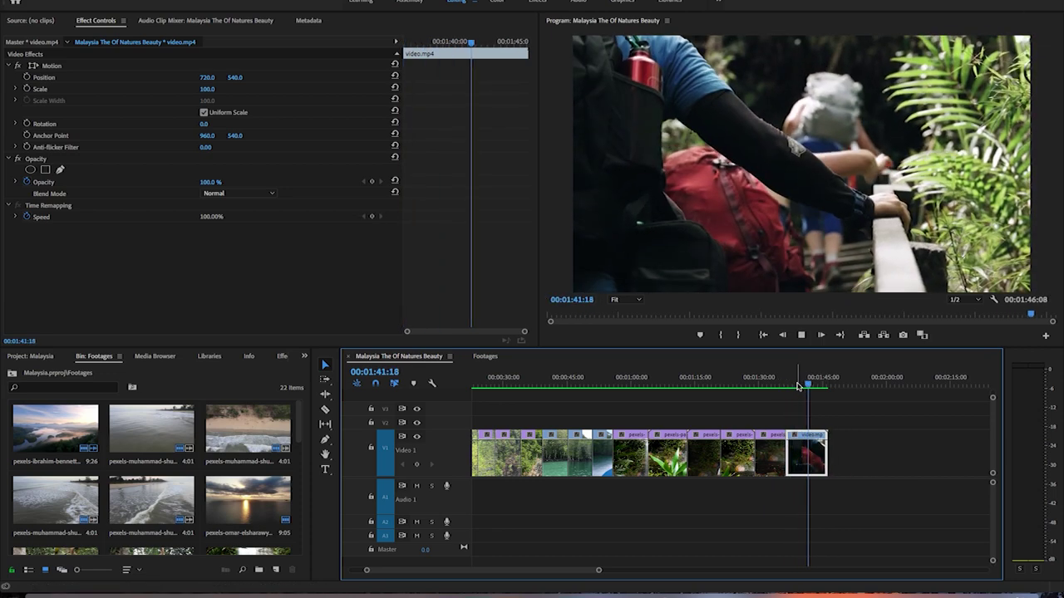
Play back the sequence, zoom out to show it whole, and park the playhead at 00:01:46:00
key(space)
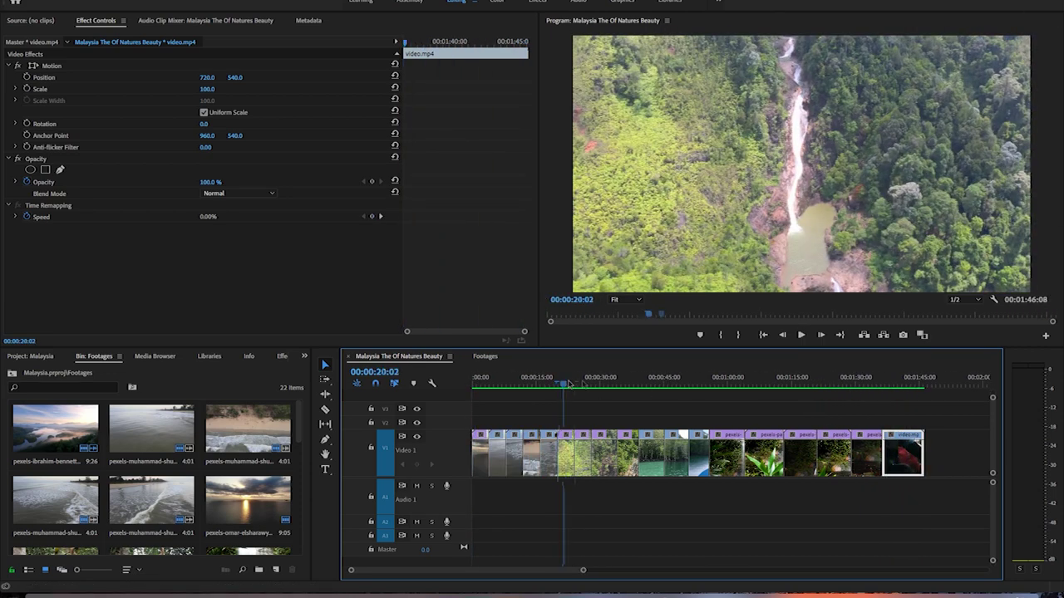
key(space)
drag(569, 383, 953, 379)
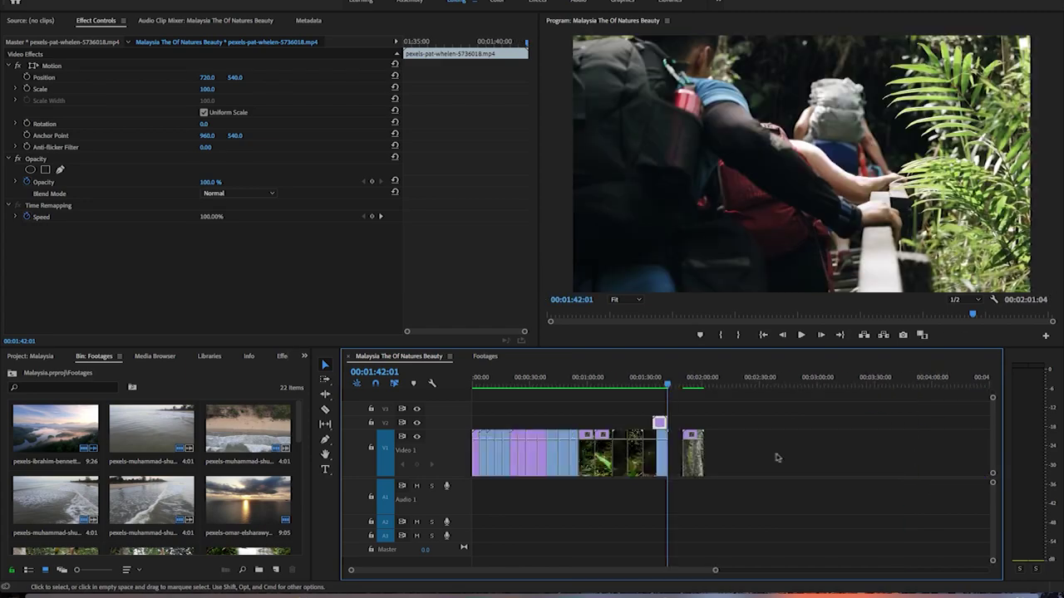
key(backslash)
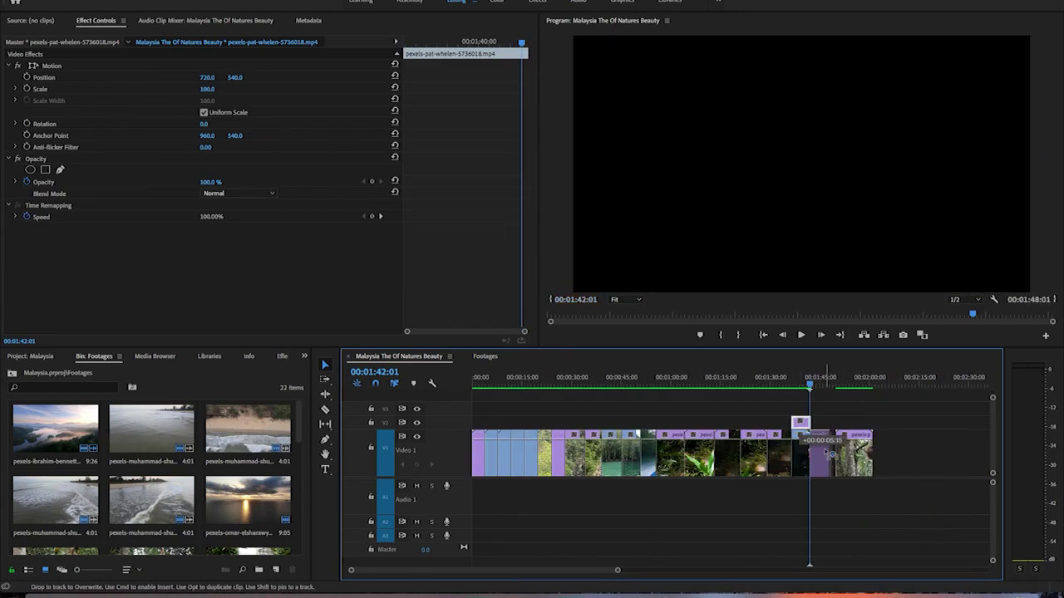
click(823, 385)
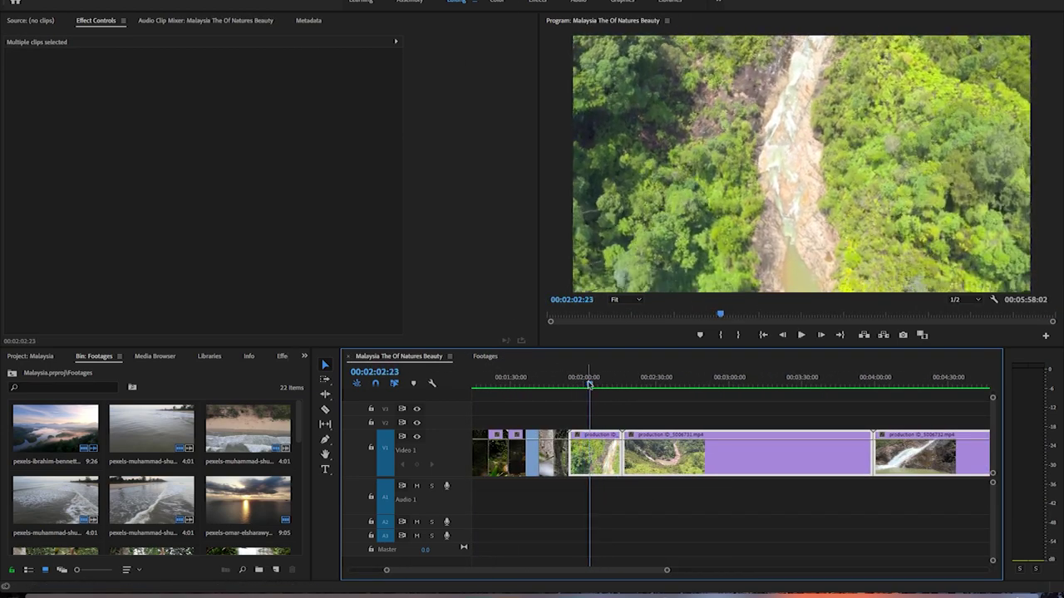
Tighten the edits between the first aerial waterfall clips and split the aerial clip at the playhead
drag(577, 449, 573, 449)
click(593, 384)
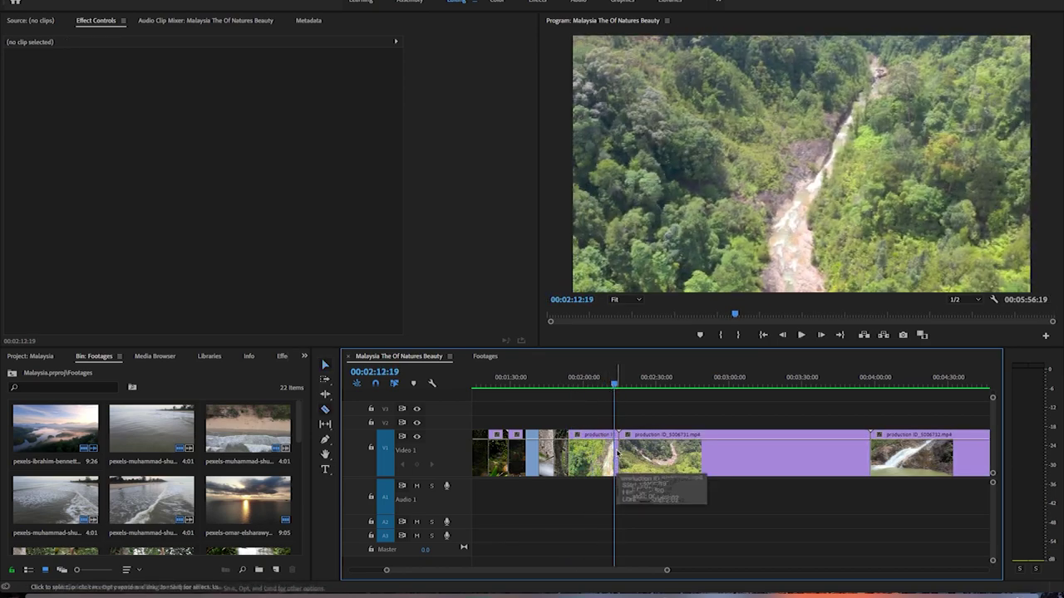
drag(616, 453, 613, 453)
click(643, 384)
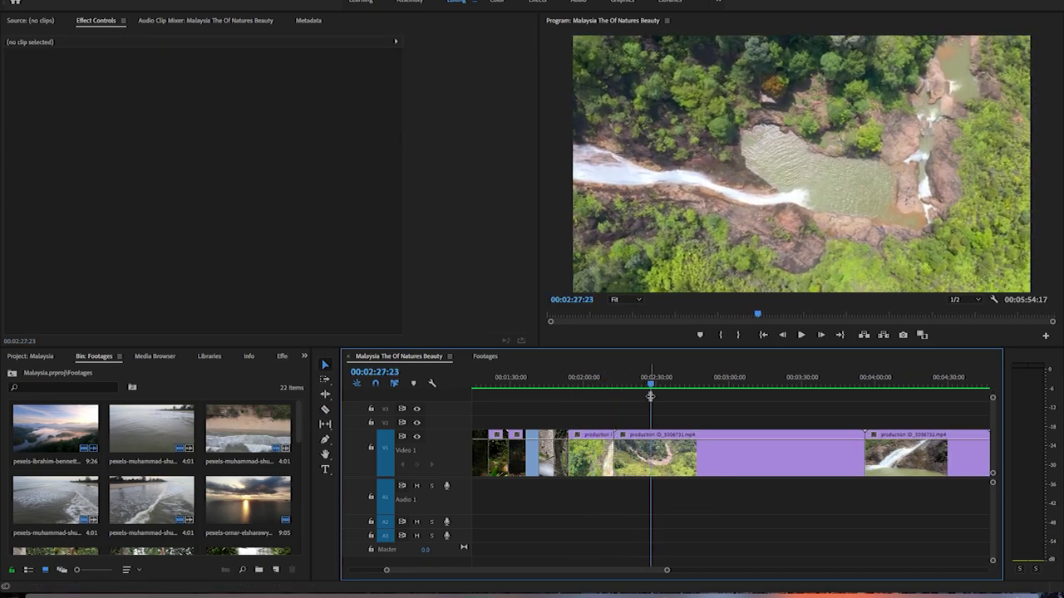
click(652, 454)
key(Up)
key(v)
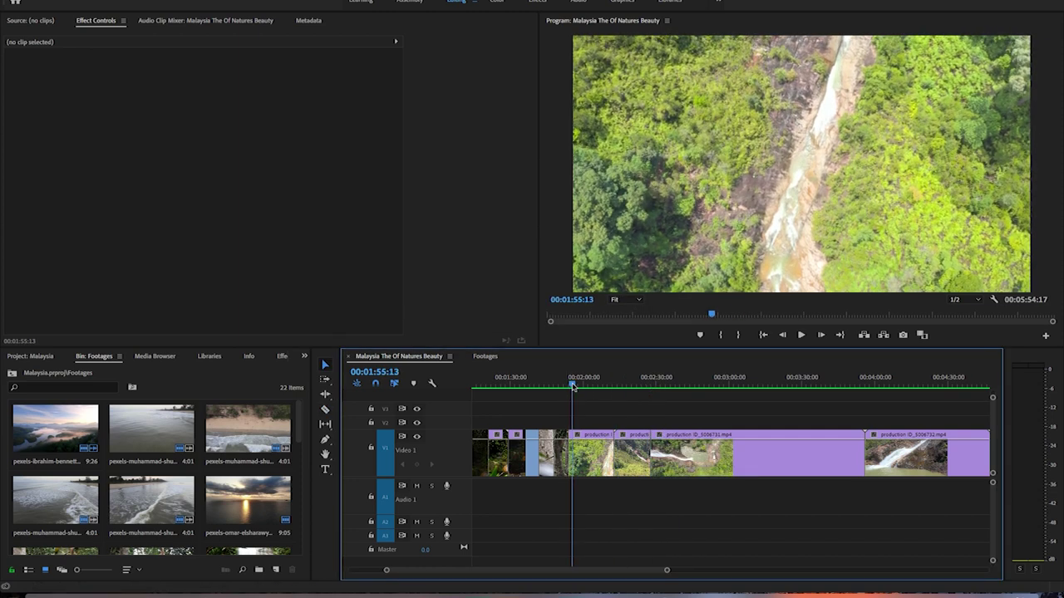
drag(608, 392, 610, 391)
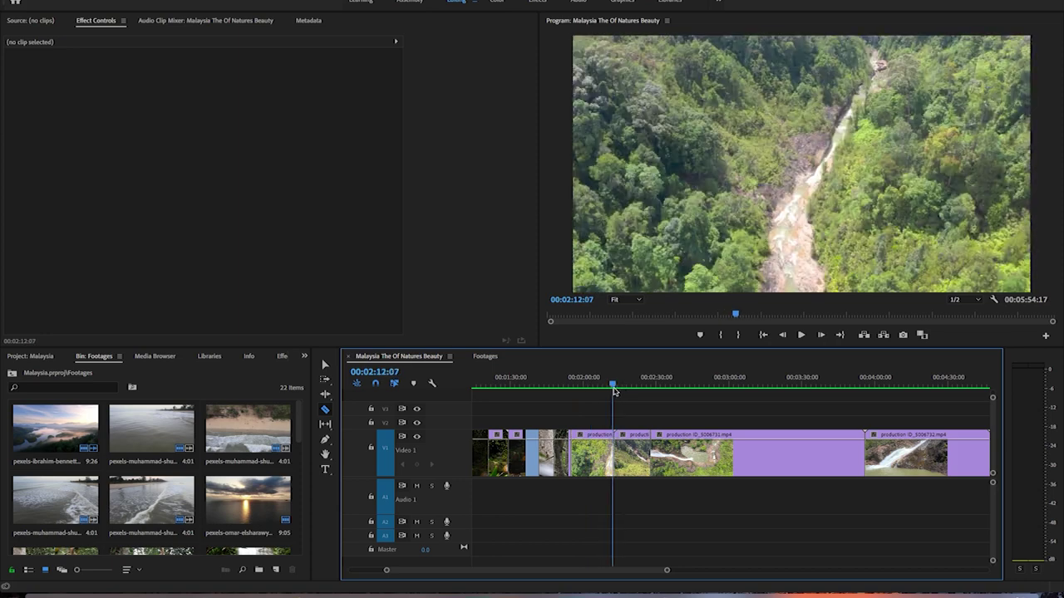
Speed the river flyover piece up to 2000% and play it back
key(v)
click(614, 453)
right_click(613, 453)
click(617, 398)
key(Return)
right_click(581, 453)
click(590, 399)
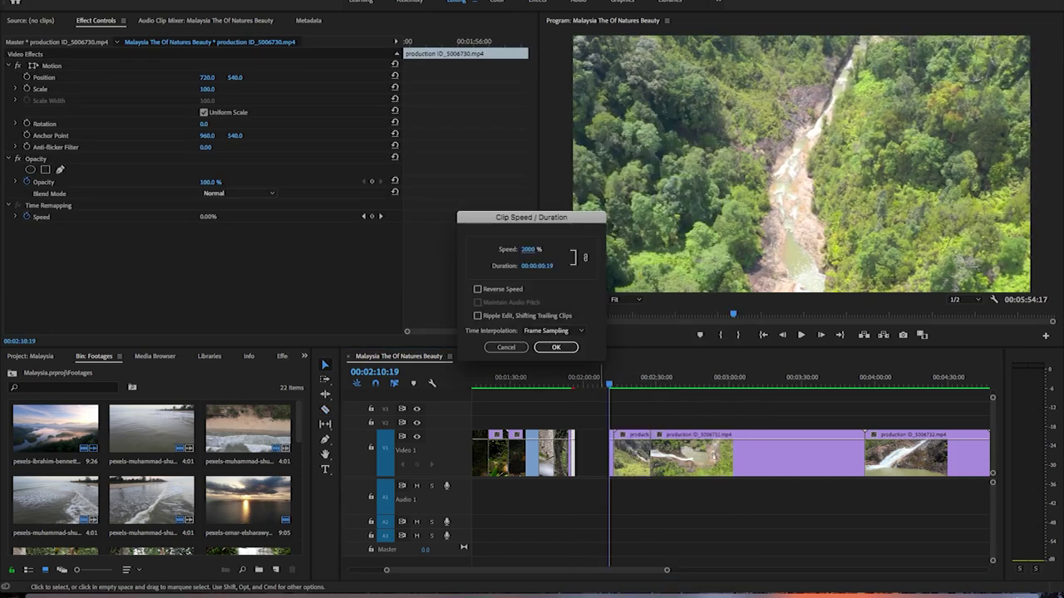
key(Return)
key(=)
key(=)
key(space)
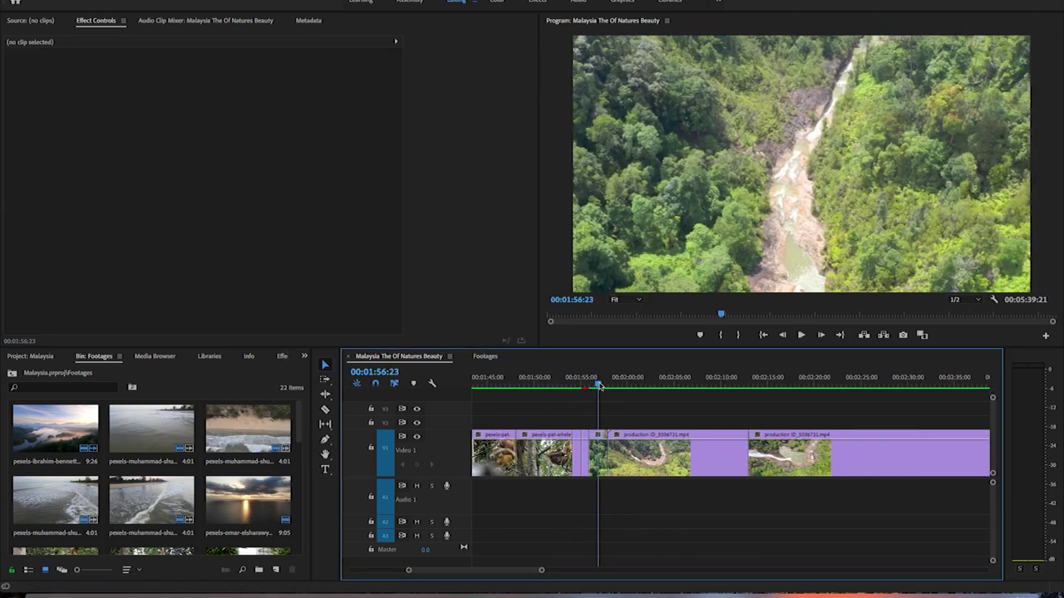
Add a frame hold segment, render the sped-up section, and park the playhead near 00:02:11
right_click(686, 453)
click(712, 503)
click(183, 0)
click(237, 26)
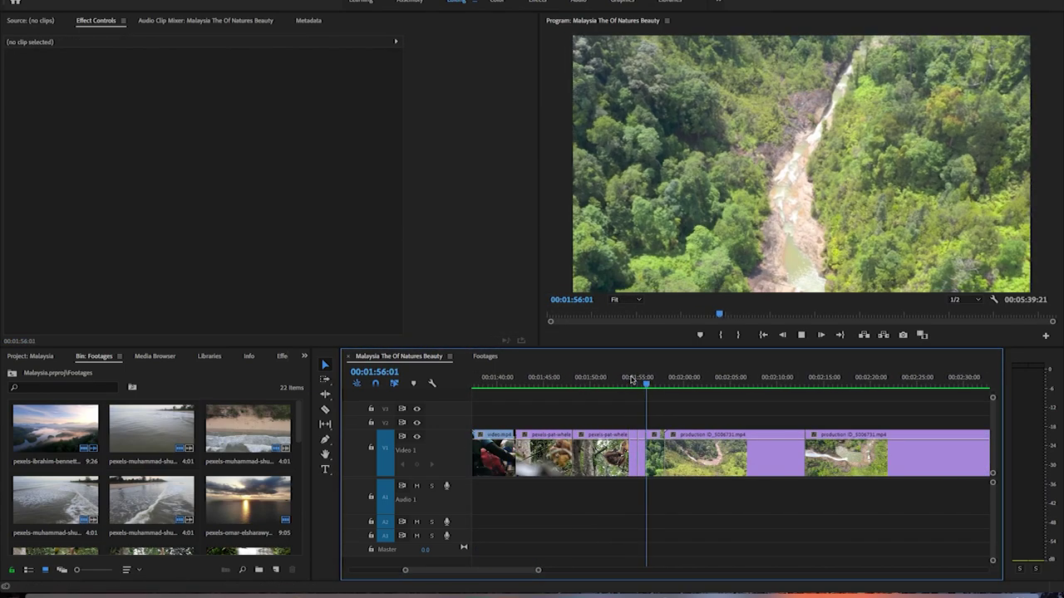
click(774, 383)
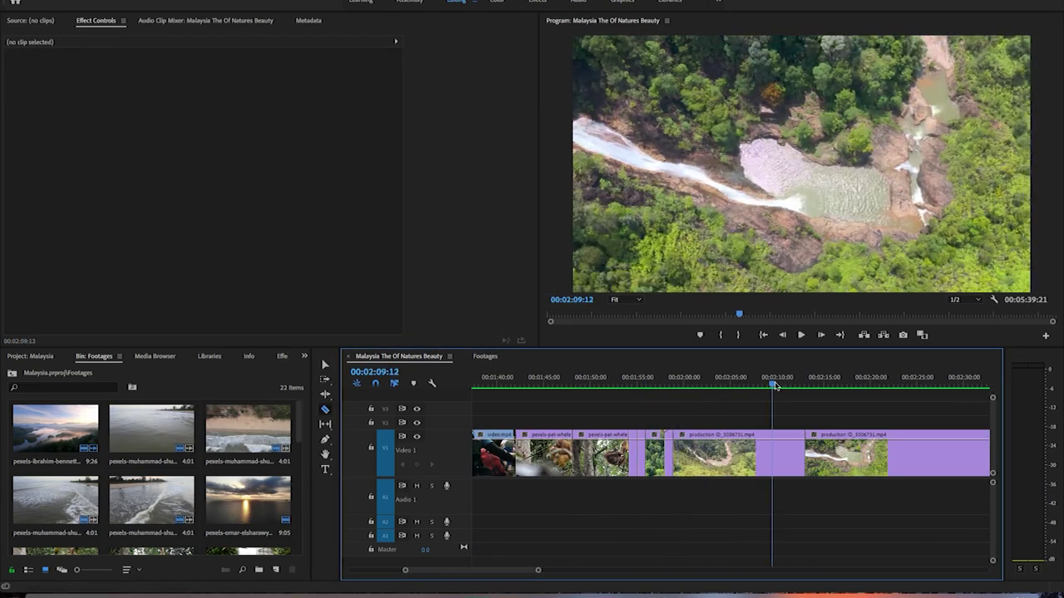
click(803, 385)
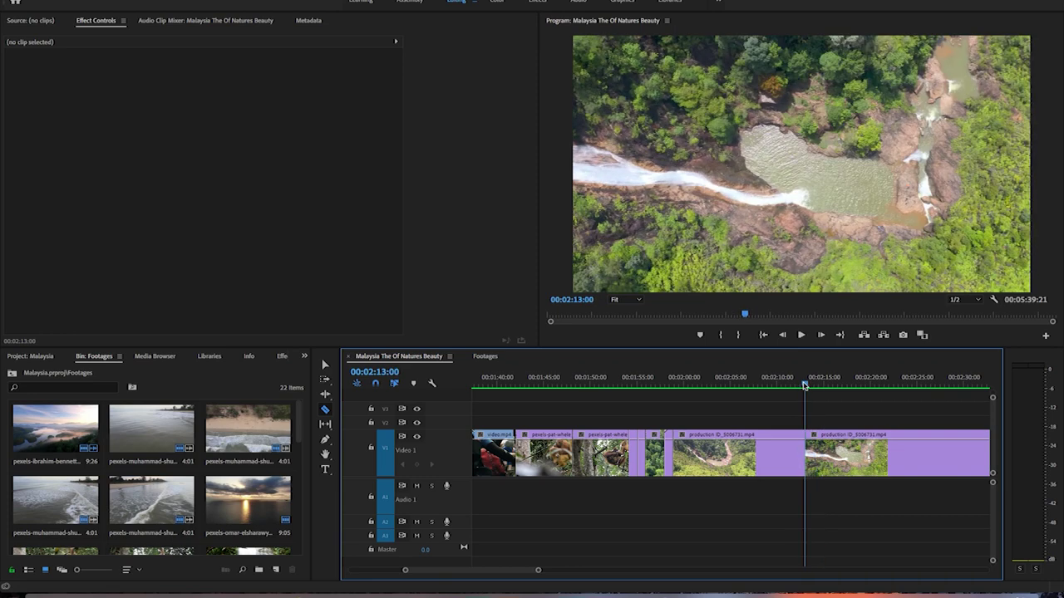
drag(804, 385, 790, 385)
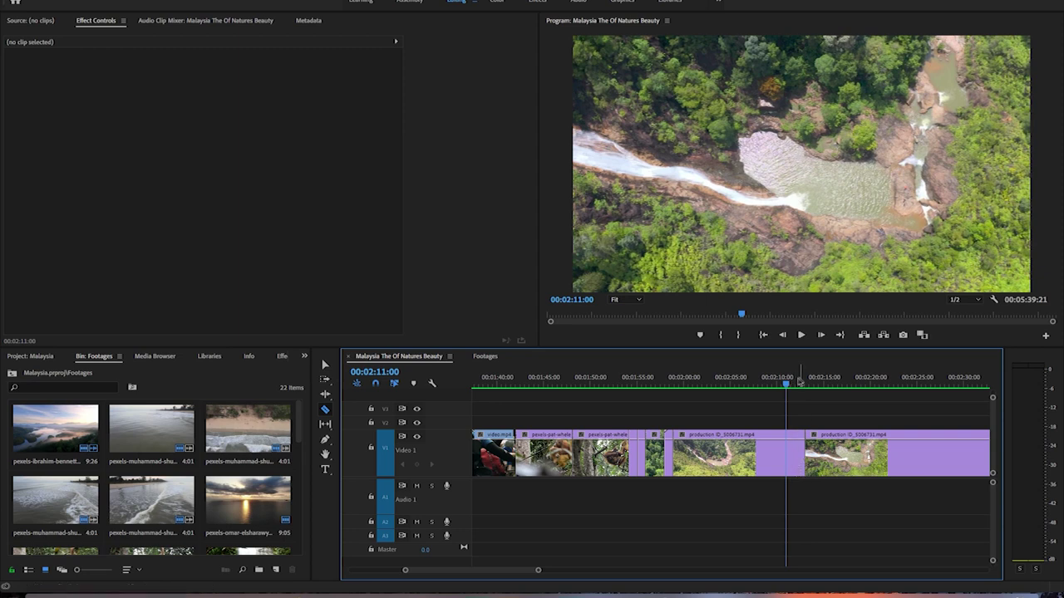
alt+scroll(823, 395, up, 2)
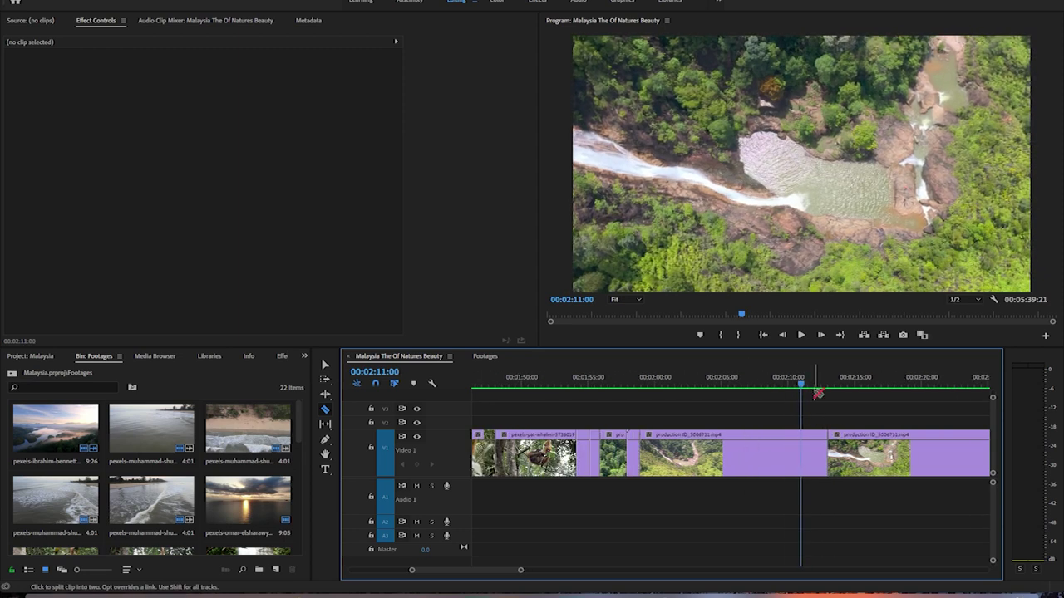
Speed the selected clip section up to 2000% and ripple-delete the leftover gap
right_click(760, 453)
click(781, 396)
text(2000)
key(Return)
right_click(644, 453)
click(675, 403)
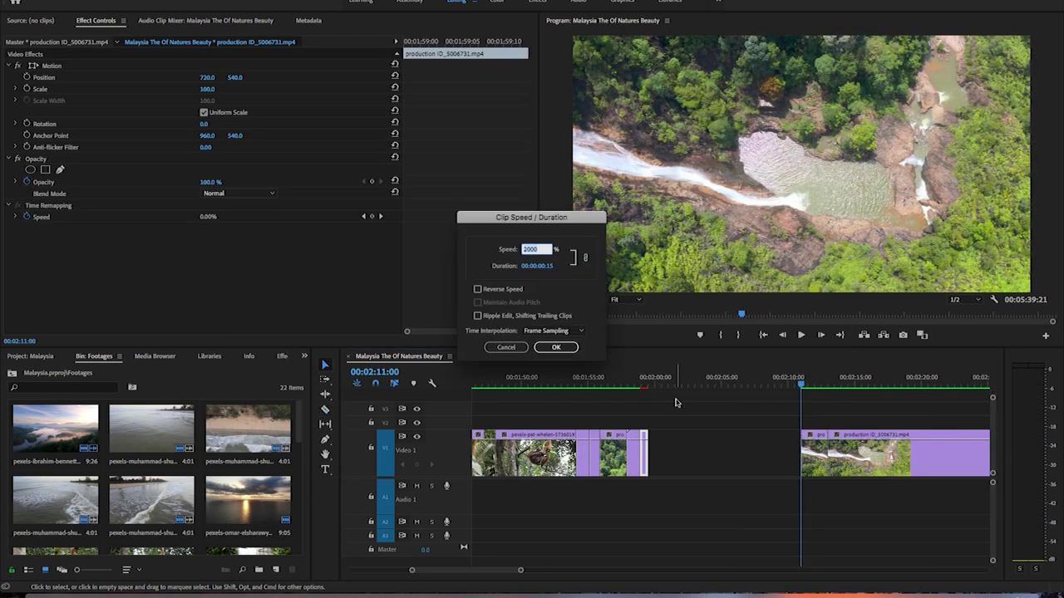
key(Return)
right_click(652, 453)
click(839, 463)
Render a preview of the sped-up clip at 00:01:58:17 and save the project
click(639, 386)
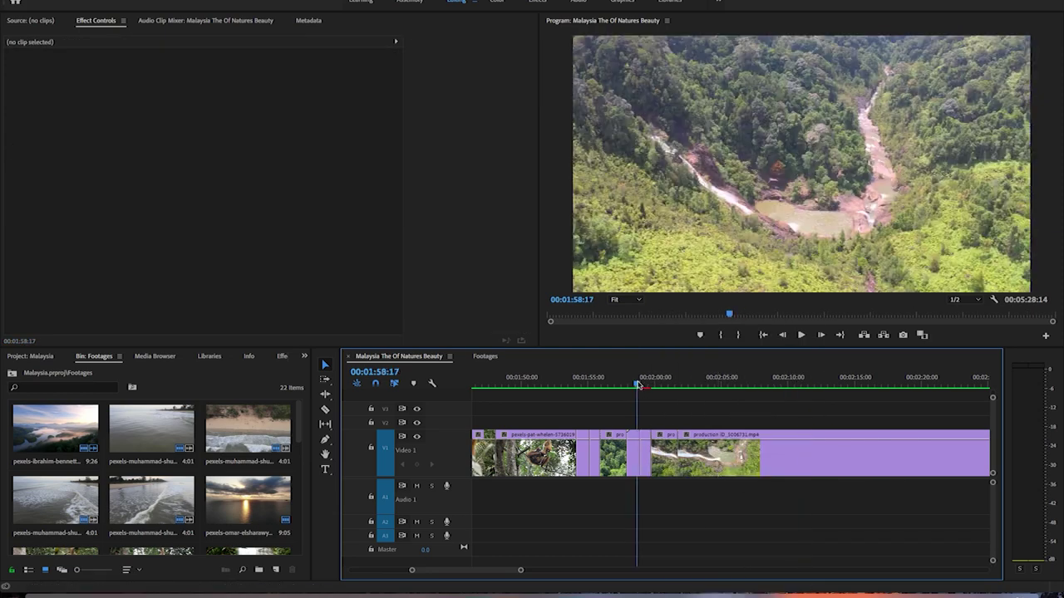
click(644, 453)
click(261, 26)
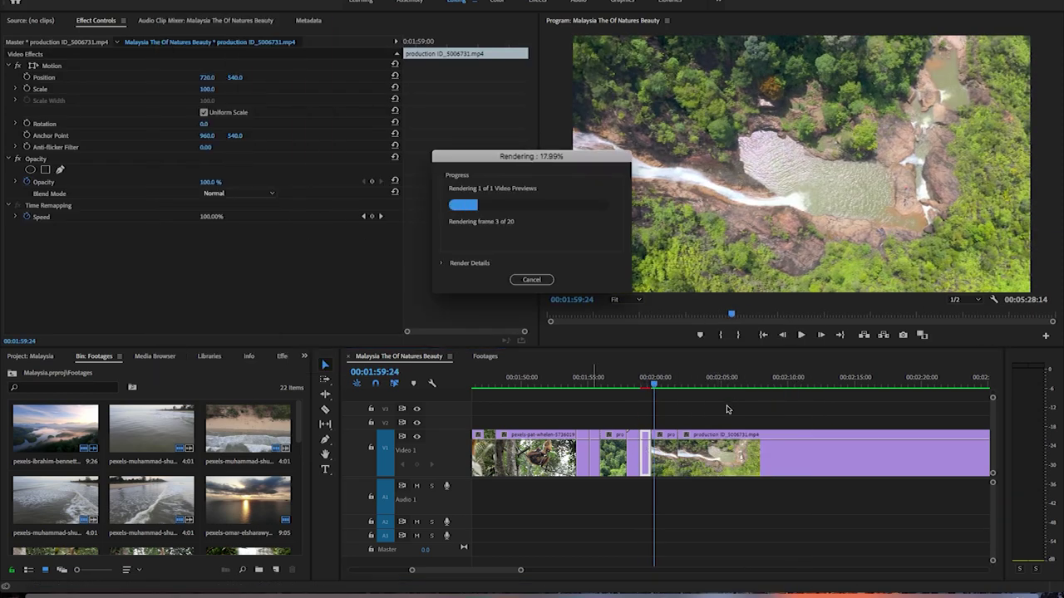
key(ctrl+s)
Review the waterfall footage around 2:15 and delete the unwanted portion
click(864, 378)
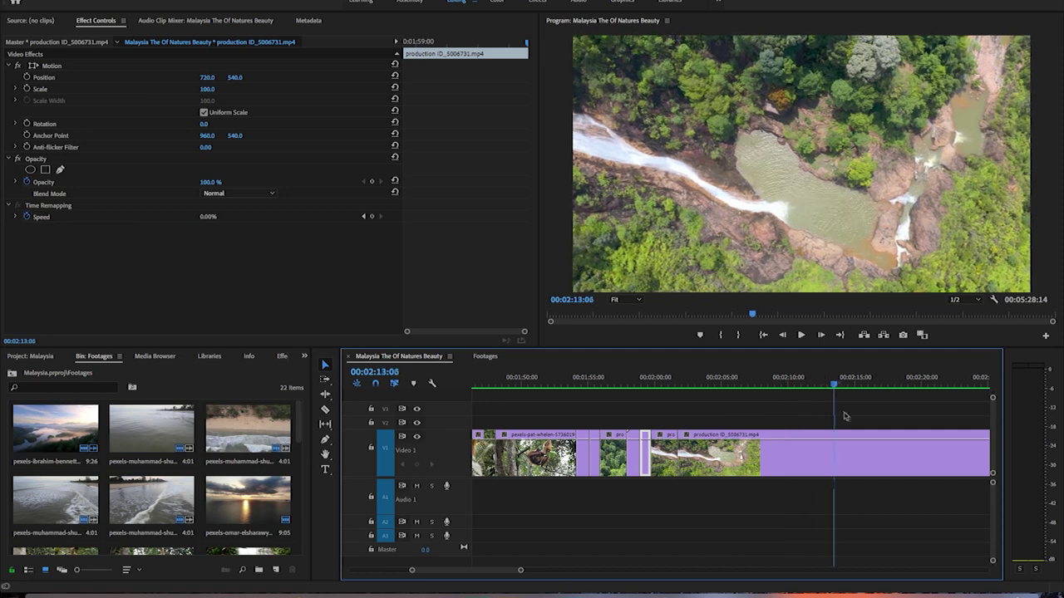
key(minus)
key(j)
key(Delete)
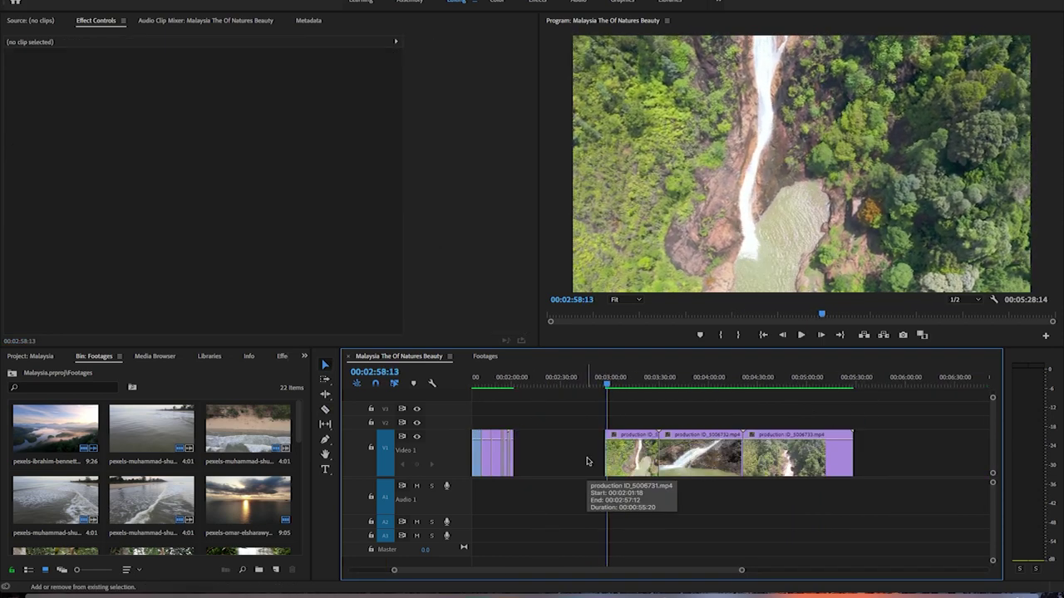
Split the waterfall clip with the Razor tool at 3:14 and 3:26
key(c)
key(equal)
click(644, 384)
drag(648, 384, 773, 384)
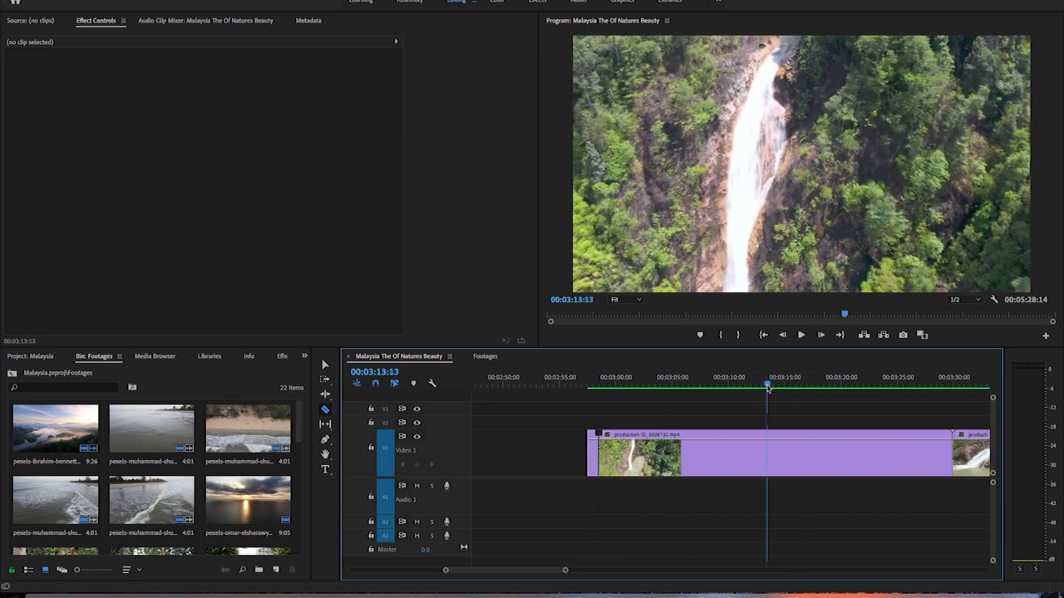
click(775, 461)
key(space)
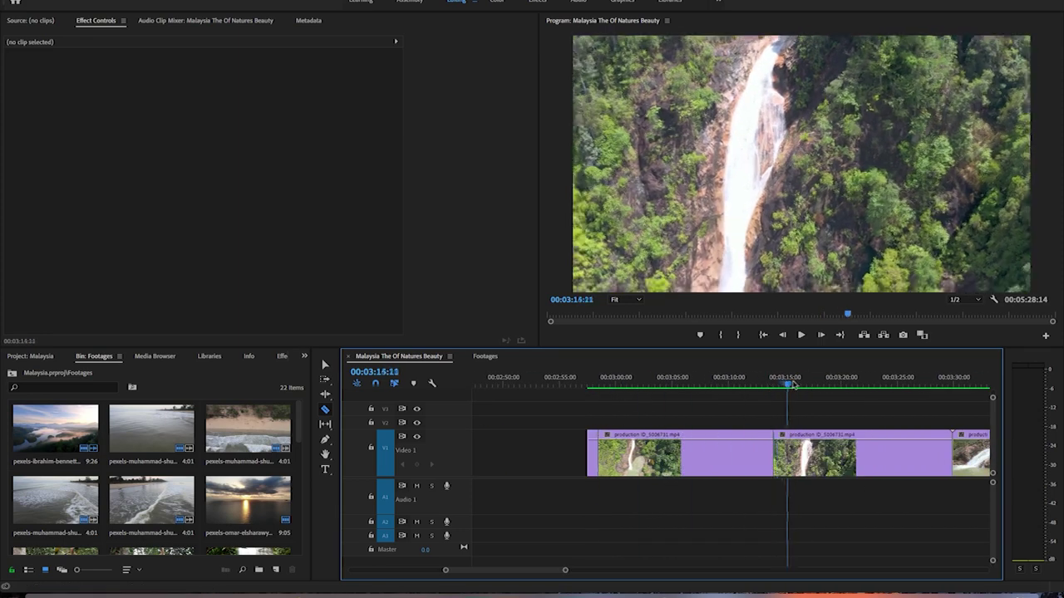
click(788, 453)
drag(807, 384, 920, 385)
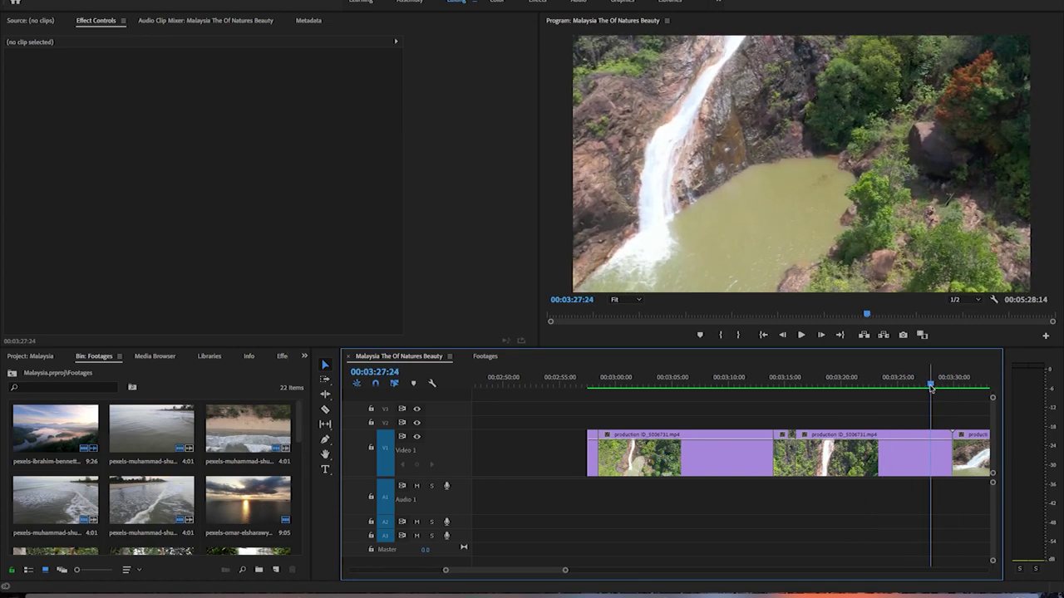
Cut the clip at the playhead and set the cut piece to 1000% speed
click(929, 453)
right_click(877, 453)
click(914, 332)
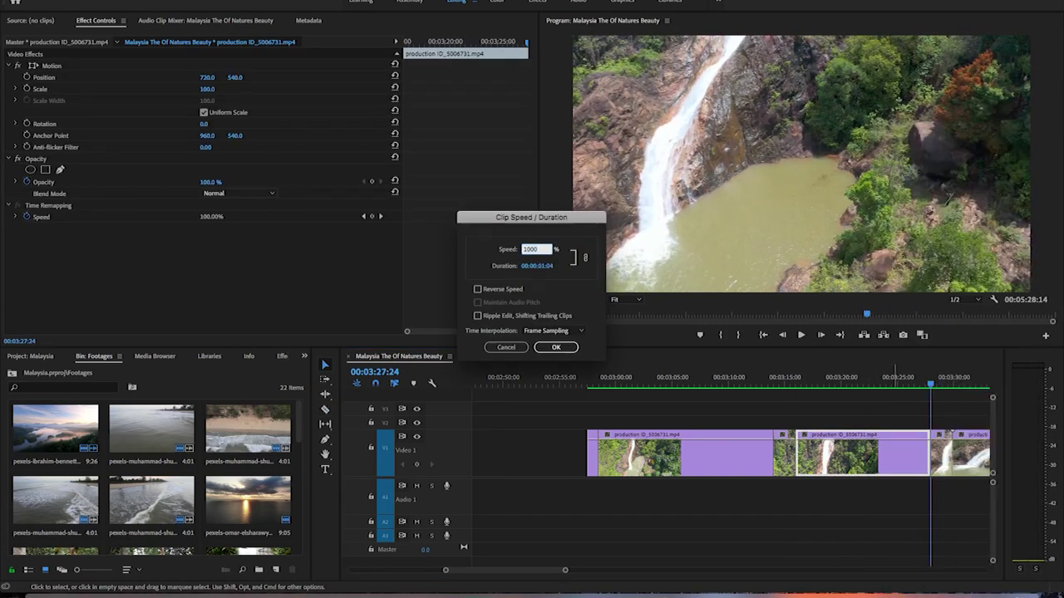
key(Return)
Apply 1000% speed to the left waterfall piece
right_click(785, 453)
right_click(602, 453)
click(640, 398)
key(Return)
right_click(602, 453)
click(639, 398)
key(Return)
Apply 1000% speed to the right waterfall piece
right_click(601, 453)
click(640, 398)
key(Return)
right_click(786, 453)
click(826, 403)
key(Return)
Delete the gaps between the clips and review the sequence, now about 4:07
click(644, 473)
key(Delete)
key(space)
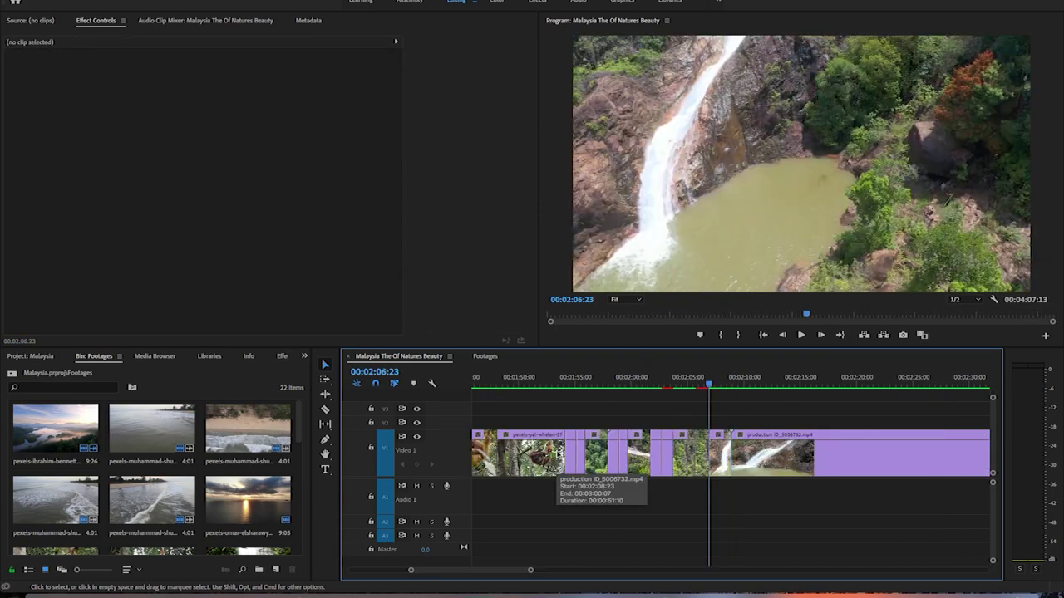
key(minus)
mouse_move(622, 384)
mouse_down()
mouse_move(847, 404)
mouse_move(658, 432)
mouse_move(654, 384)
mouse_move(638, 388)
mouse_up()
key(equal)
key(minus)
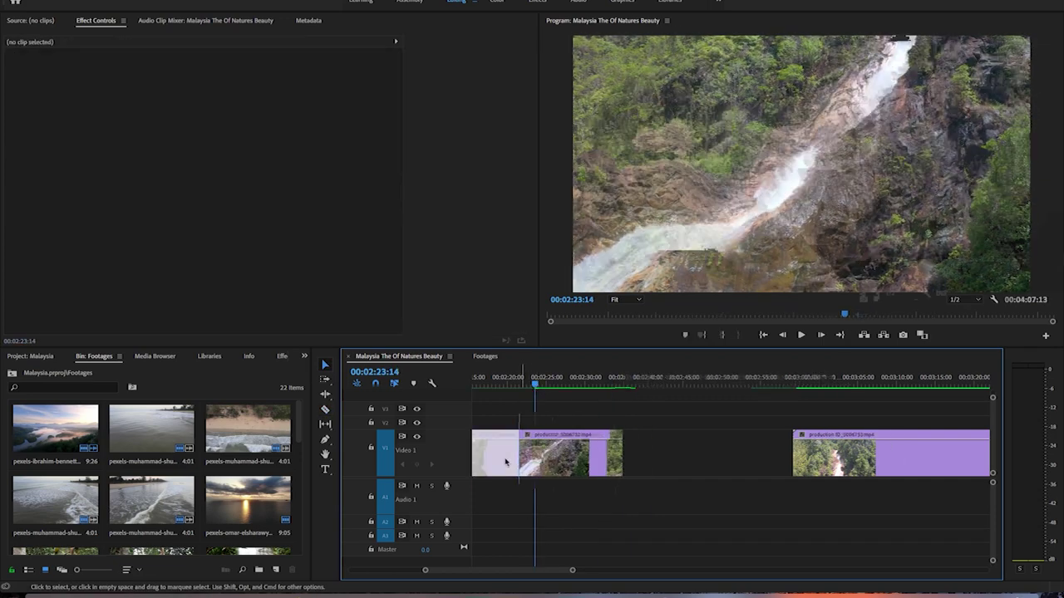
Remove the small middle clip near production ID_5006732
right_click(748, 453)
click(783, 177)
right_click(604, 459)
key(Escape)
right_click(604, 460)
key(Escape)
key(ctrl+z)
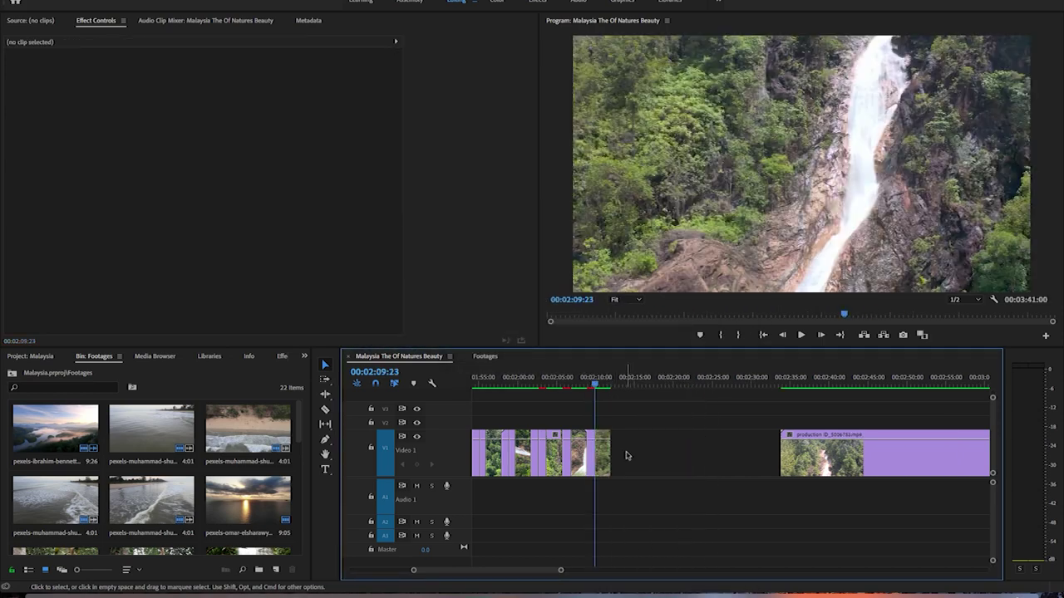
Change the clip's speed/duration and delete the gap so the clips join
key(ctrl+r)
key(Return)
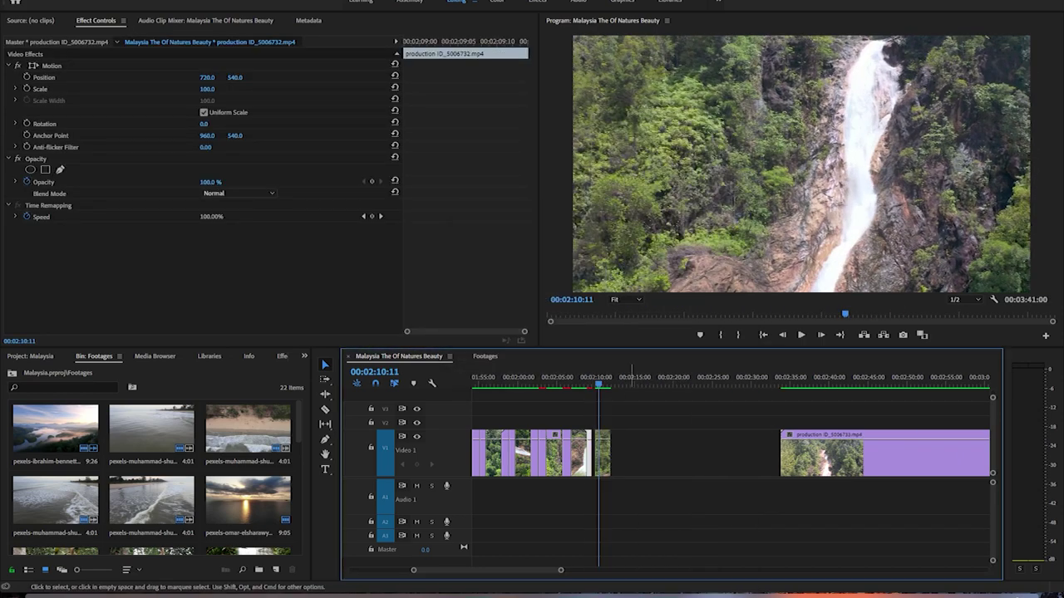
click(674, 456)
key(Delete)
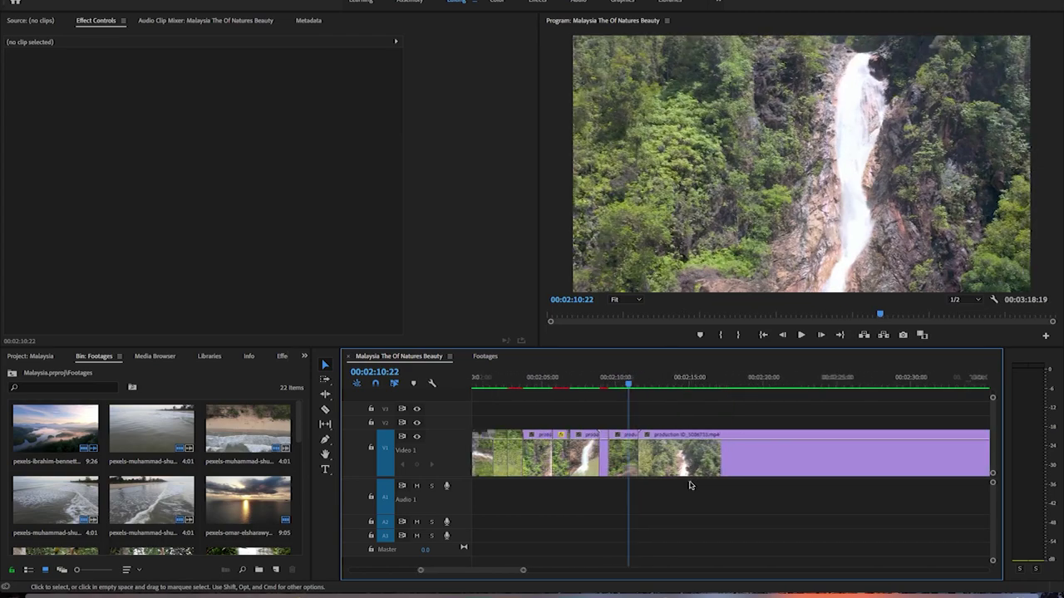
Razor-cut the waterfall at about 2:39 and delete the unwanted section
click(710, 384)
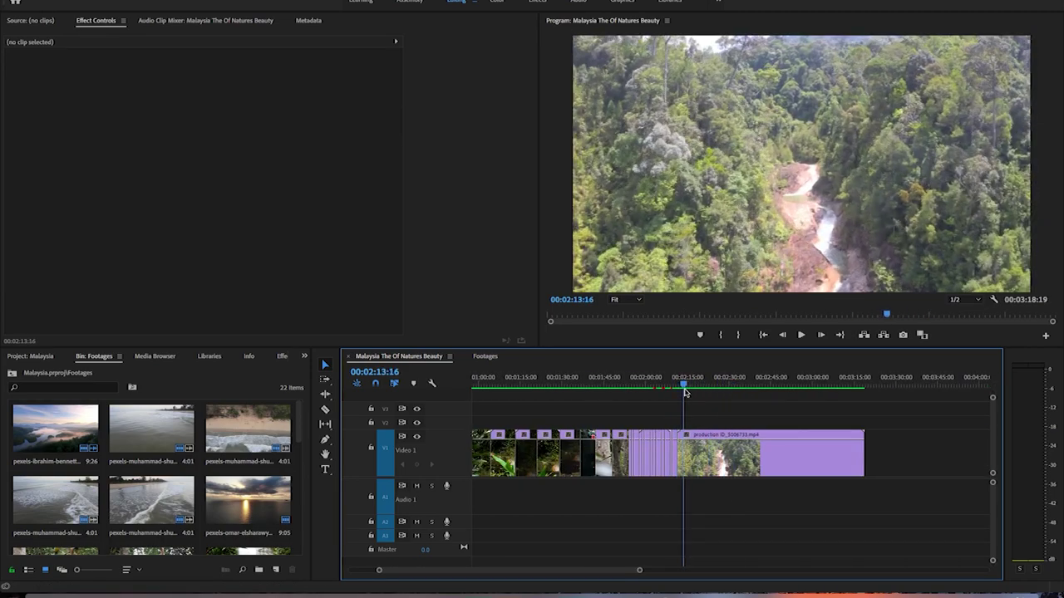
key(space)
key(=)
key(=)
key(=)
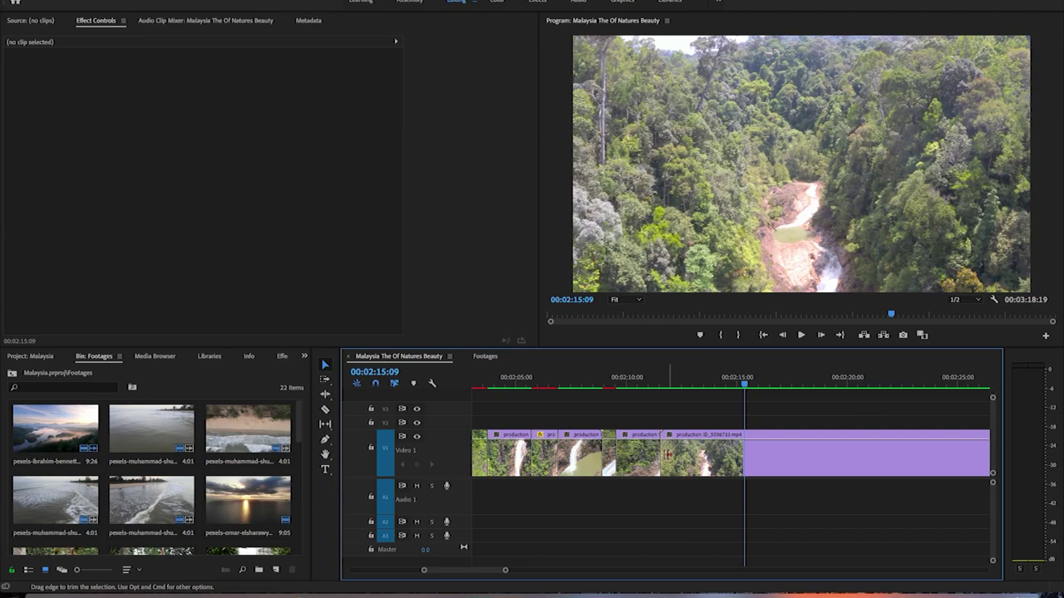
key(minus)
key(minus)
key(minus)
key(Left)
key(c)
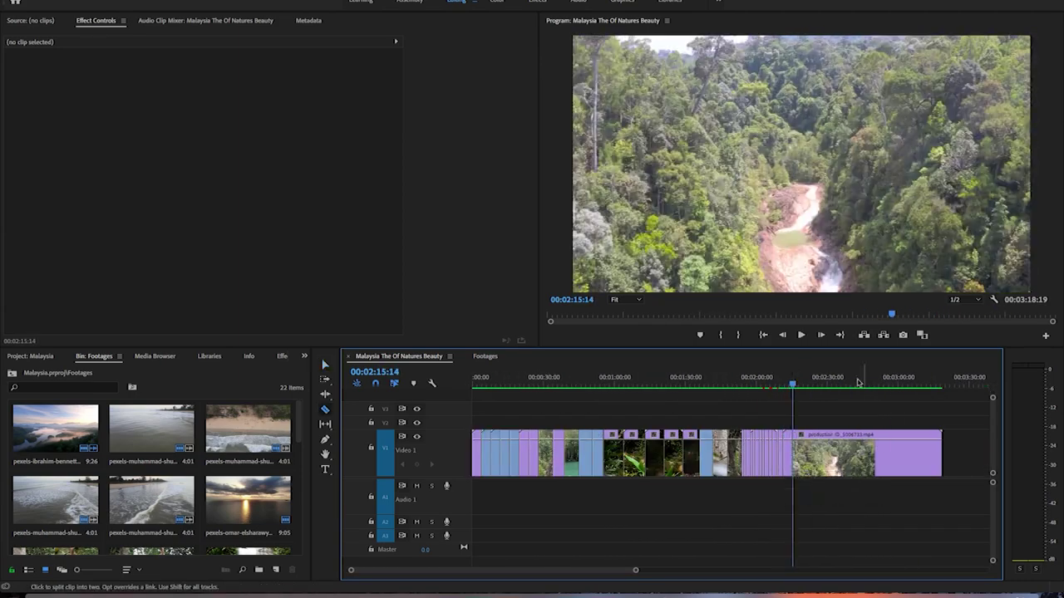
click(850, 385)
key(v)
click(832, 455)
key(Delete)
Trim the last clip's end so the sequence ends at 3:12:23
key(space)
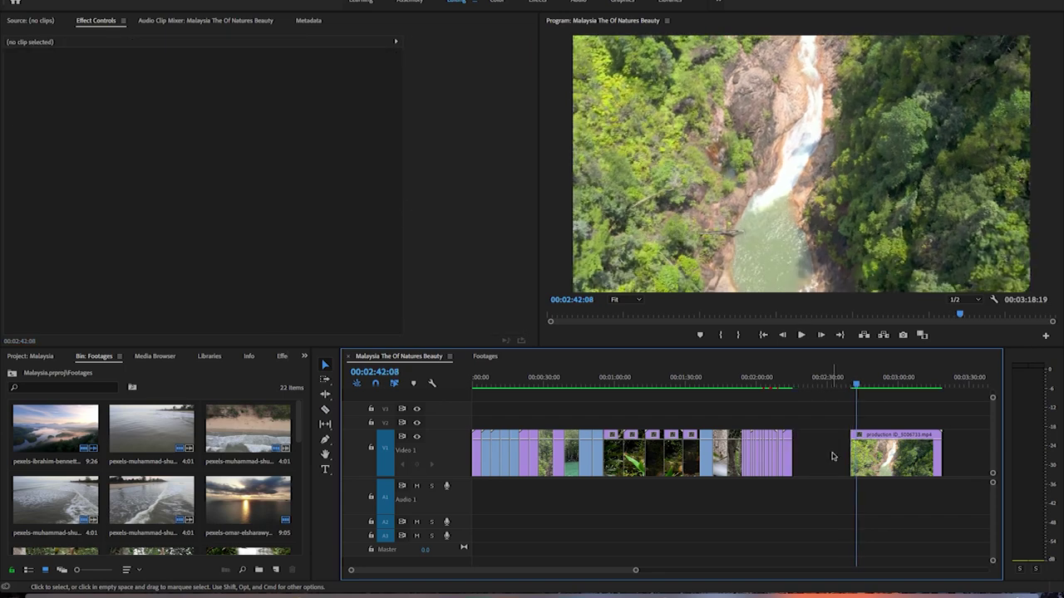
drag(921, 385, 930, 385)
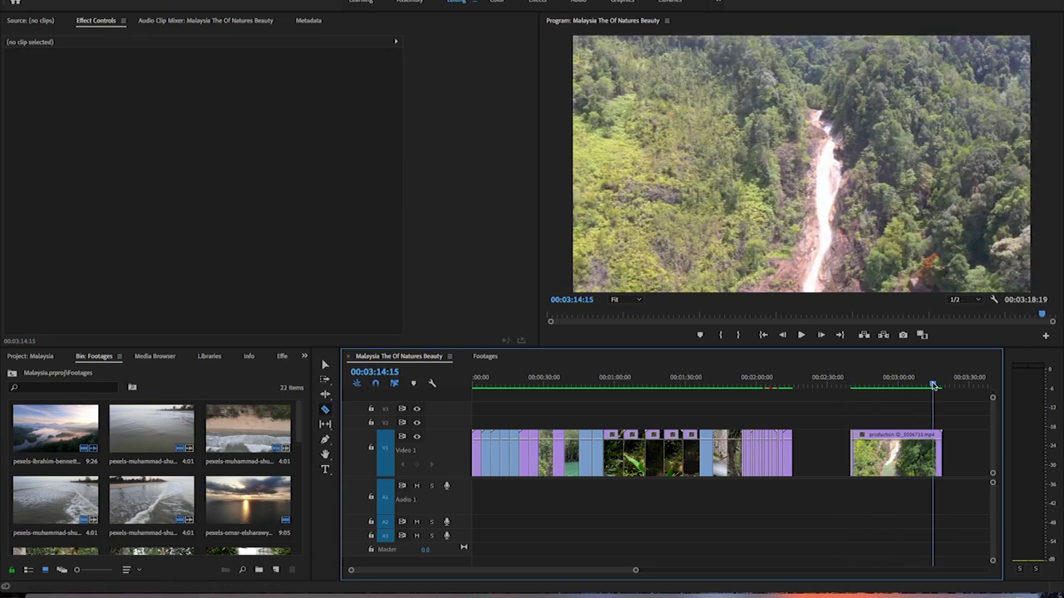
drag(937, 452, 927, 453)
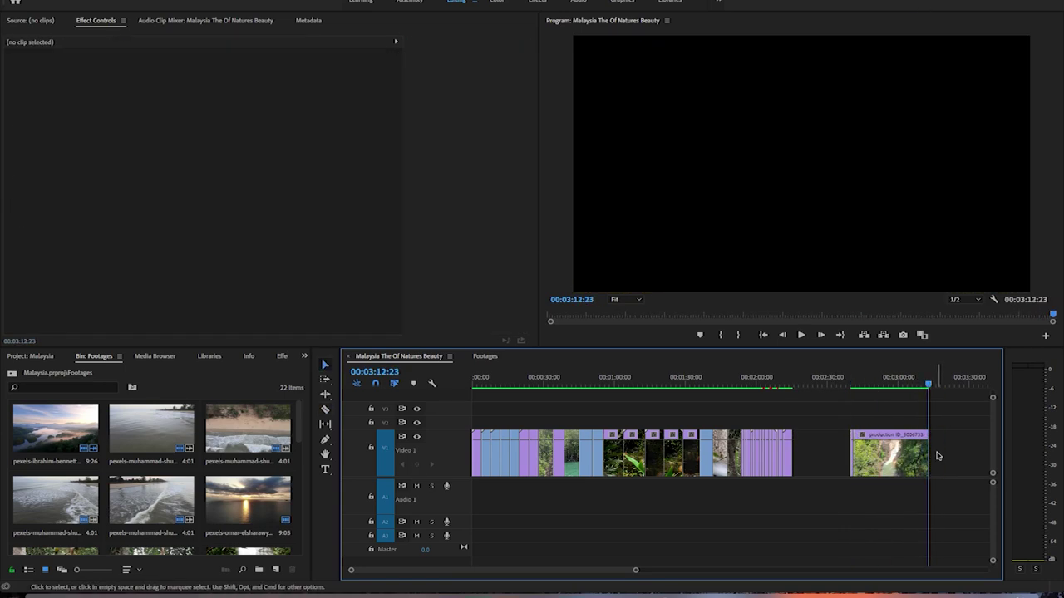
click(927, 389)
key(space)
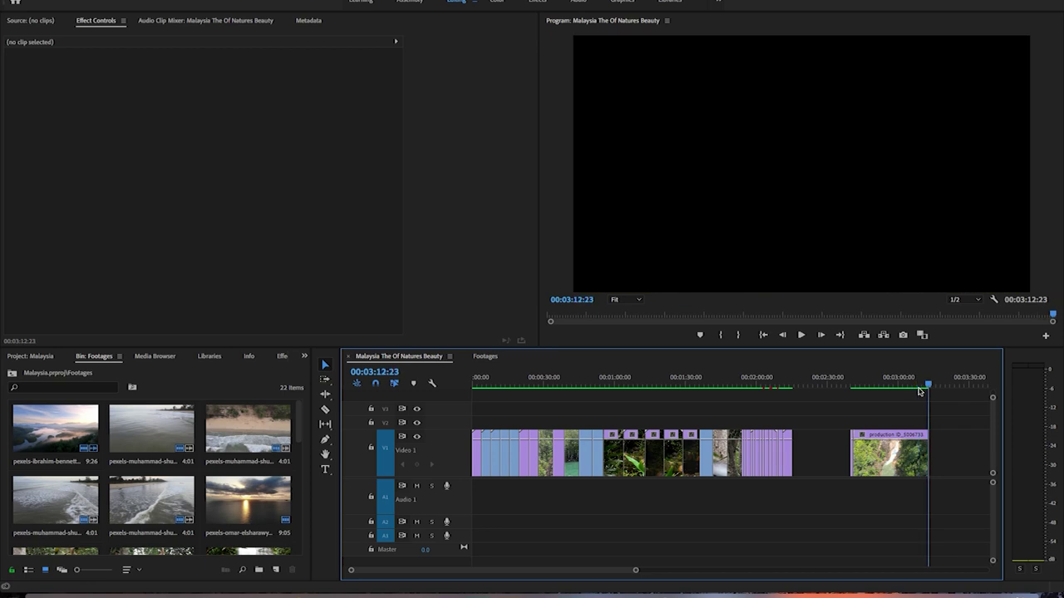
Give the last waterfall clip a faster speed via Speed/Duration
right_click(897, 453)
click(781, 434)
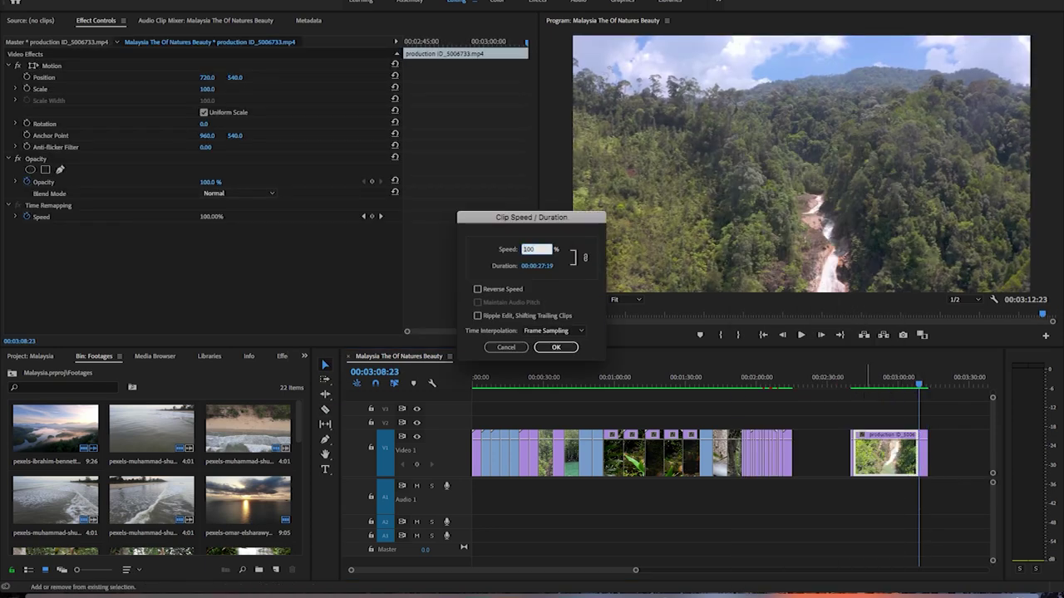
key(Return)
right_click(984, 453)
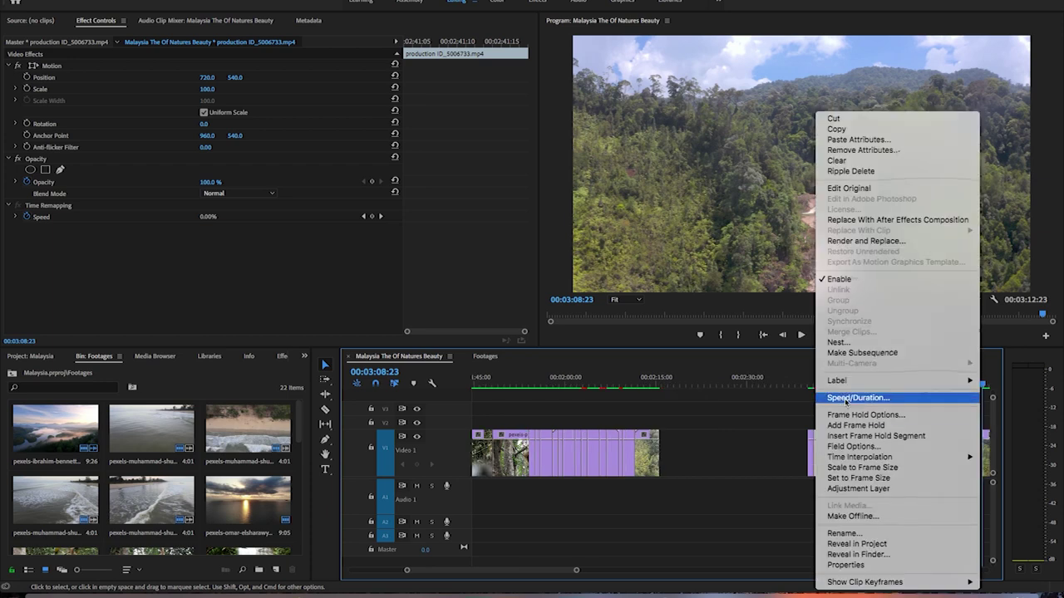
click(902, 396)
click(736, 458)
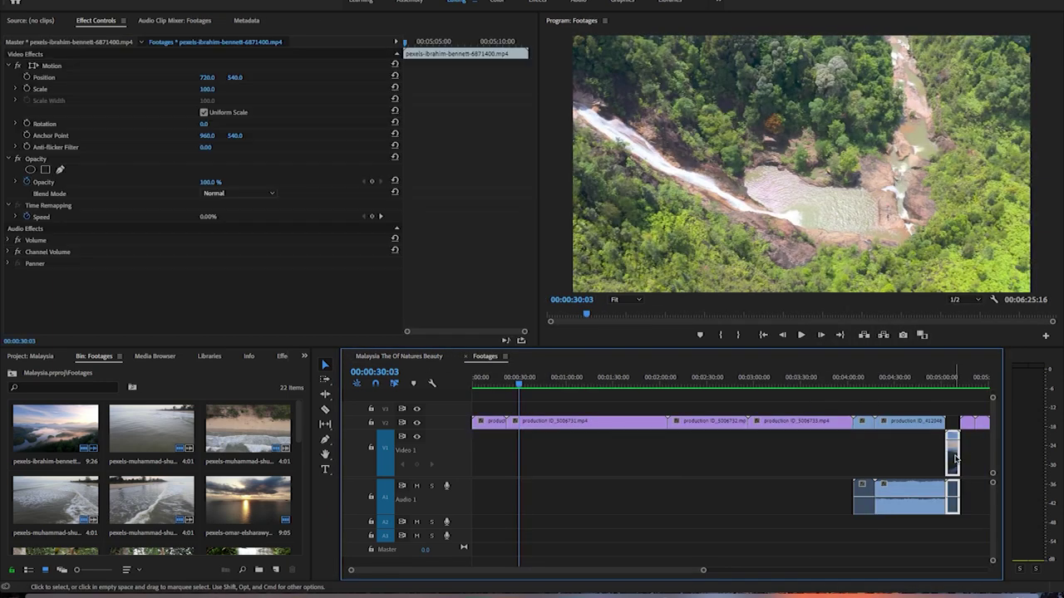
Add the misty lake clip to the sequence end and shorten it to end at 2:25:13
drag(951, 458, 703, 453)
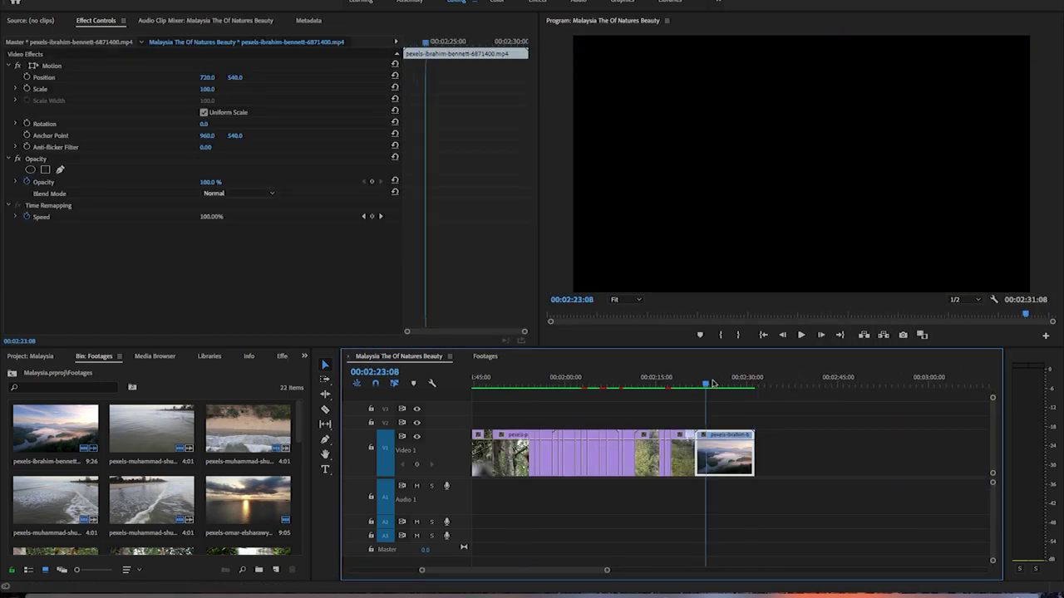
click(707, 388)
drag(706, 387, 702, 389)
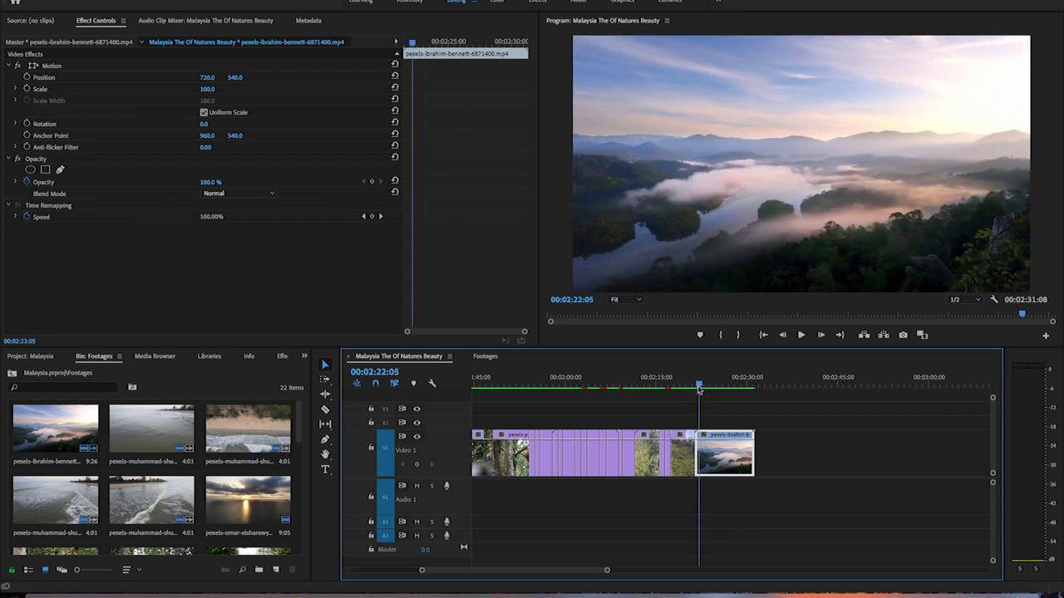
key(space)
key(ctrl+shift+a)
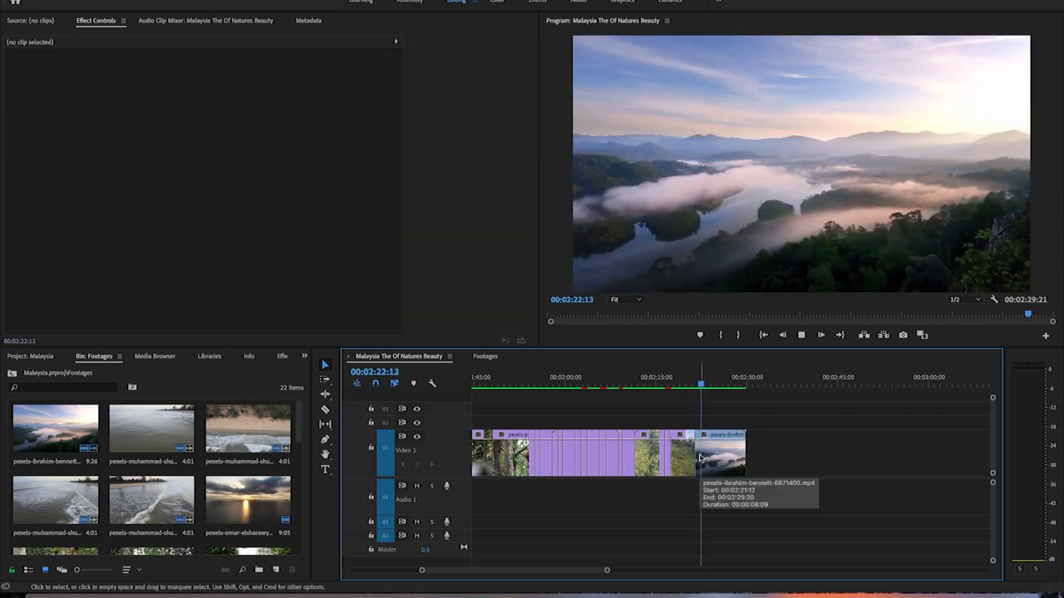
key(v)
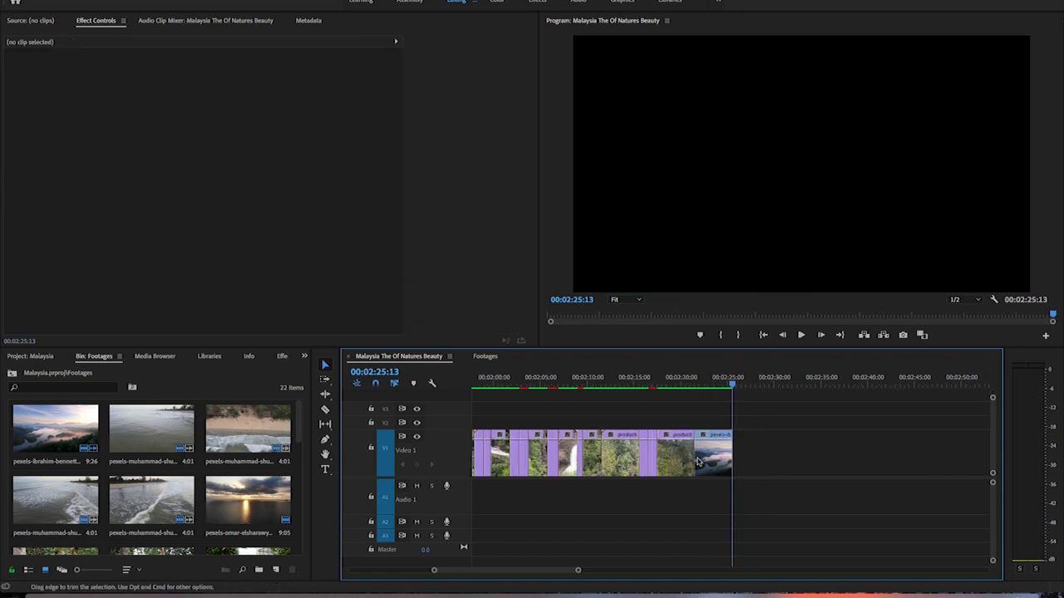
key(equal)
Scale all sequence clips to the frame size and save the project
key(super+a)
right_click(633, 441)
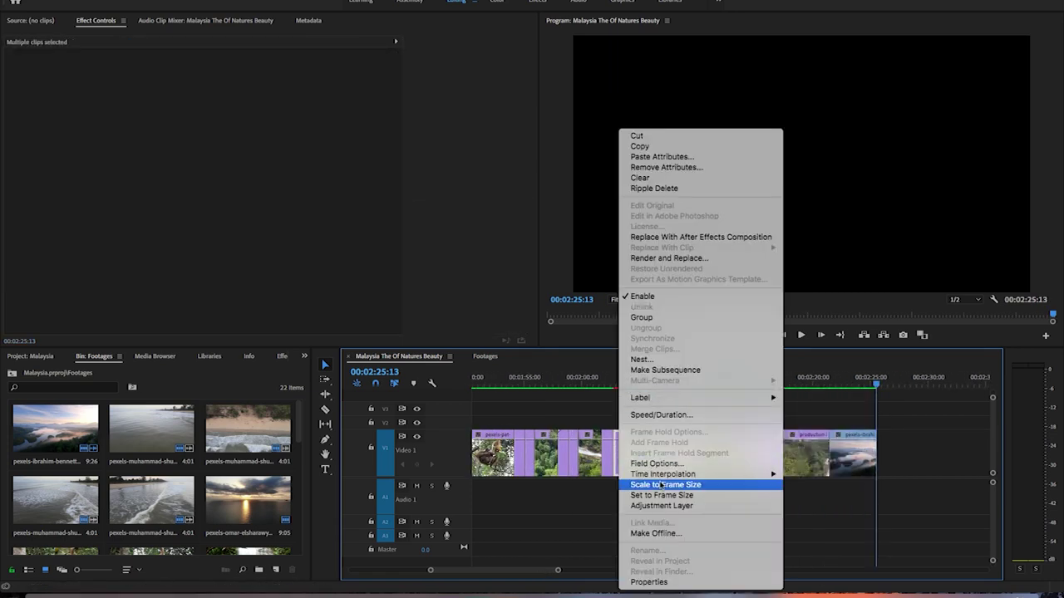
click(652, 484)
key(ctrl+s)
Play the opening from the start, review around four seconds, and save again
key(backslash)
key(Home)
key(space)
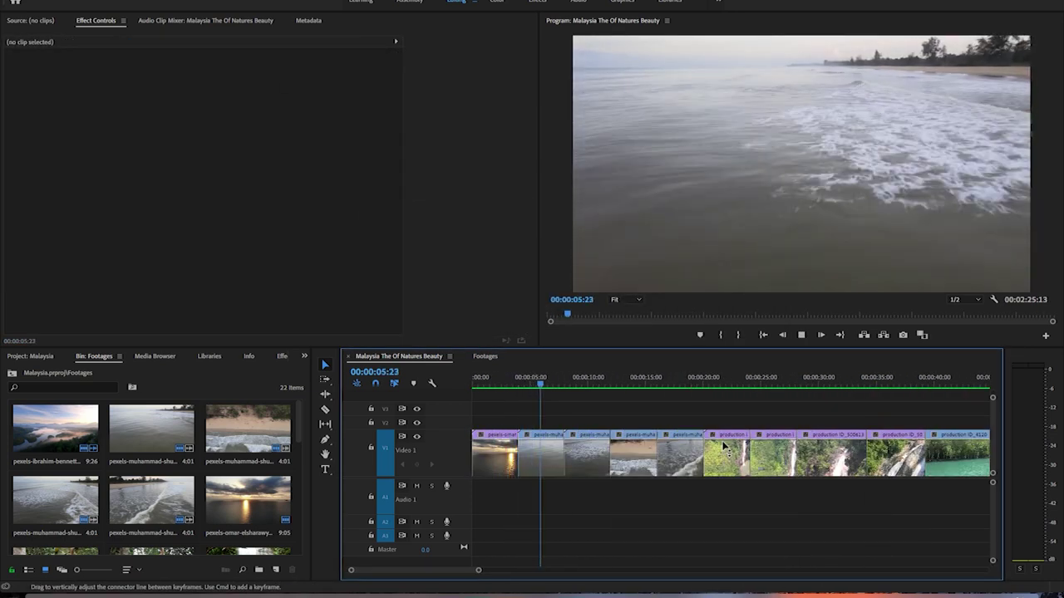
key(space)
scroll(741, 497, down, 5)
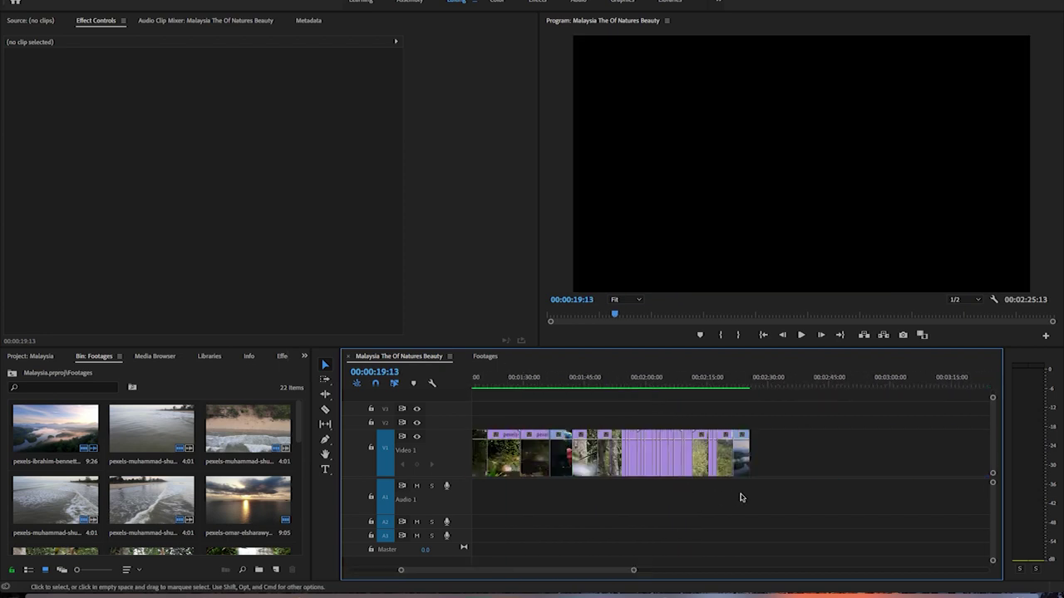
scroll(741, 497, up, 5)
key(Up)
key(Up)
key(Up)
key(equal)
key(equal)
key(equal)
key(Left)
key(space)
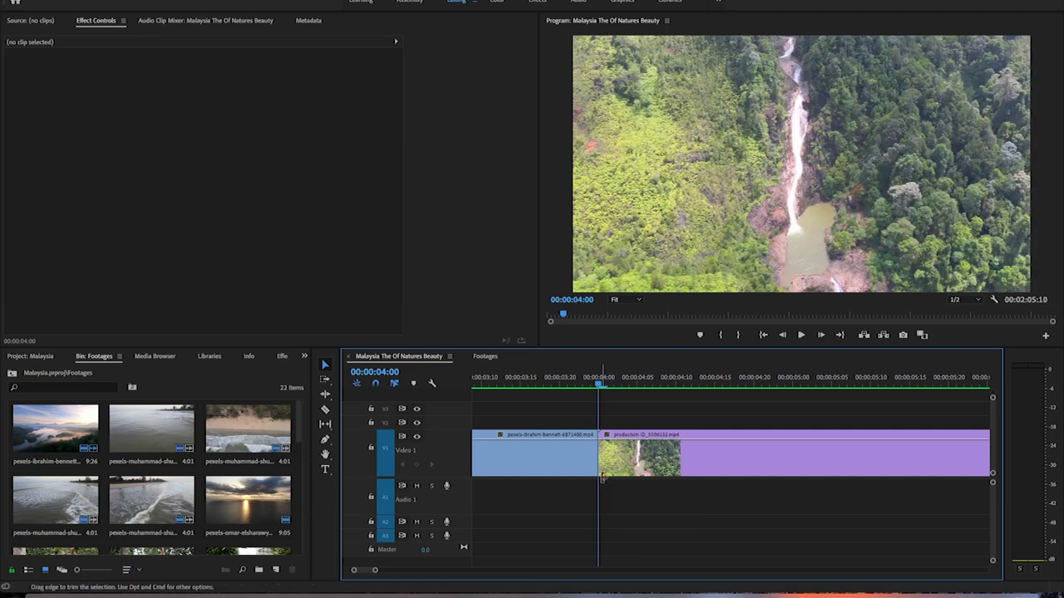
key(minus)
key(minus)
key(minus)
key(minus)
key(minus)
key(super+s)
Apply Warp Stabilizer to the river clip and view its clip-dimension error events
key(shift+7)
text(war)
double_click(59, 484)
click(1056, 587)
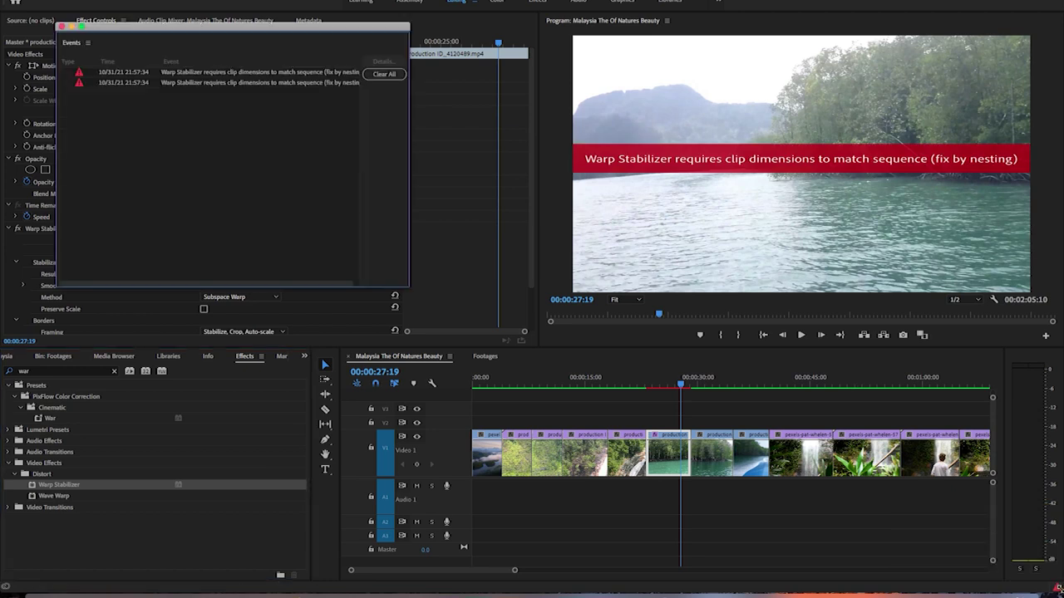
scroll(460, 292, down, 3)
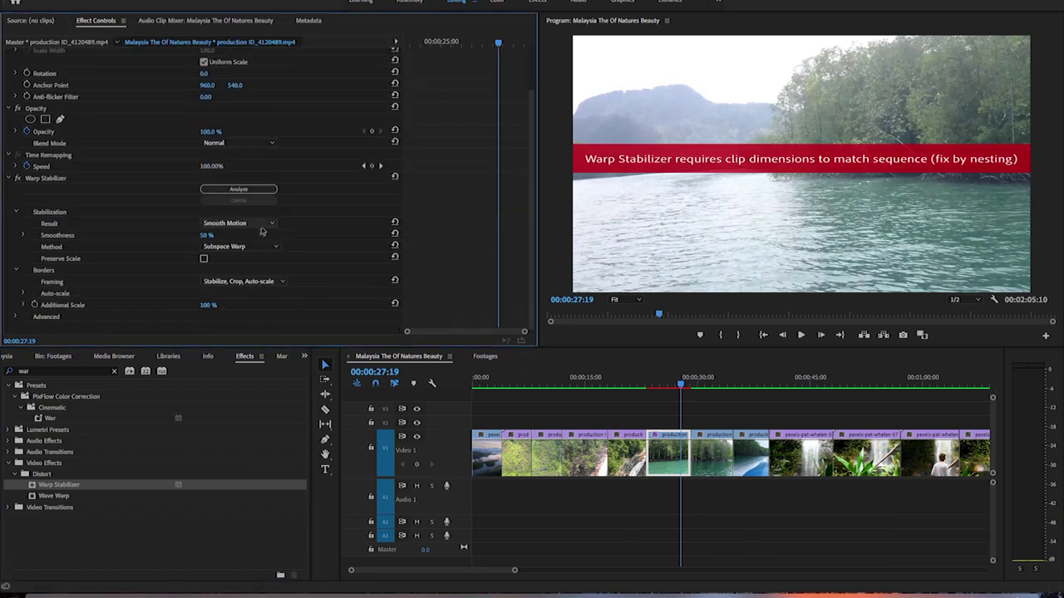
click(239, 189)
click(681, 379)
Play the sequence, then select all clips and drag to spread the later clips apart
key(space)
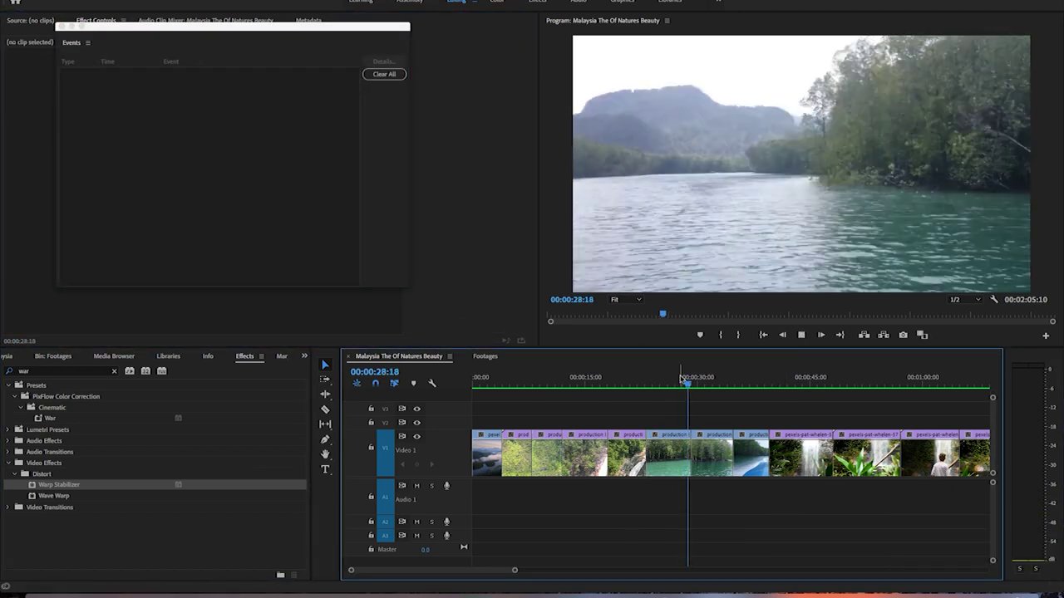
key(space)
key(minus)
key(super+a)
drag(586, 453, 582, 460)
Slow the first river clip to 50% speed and remove the selected piece from the sequence
right_click(555, 455)
click(594, 399)
text(50)
key(Return)
click(561, 388)
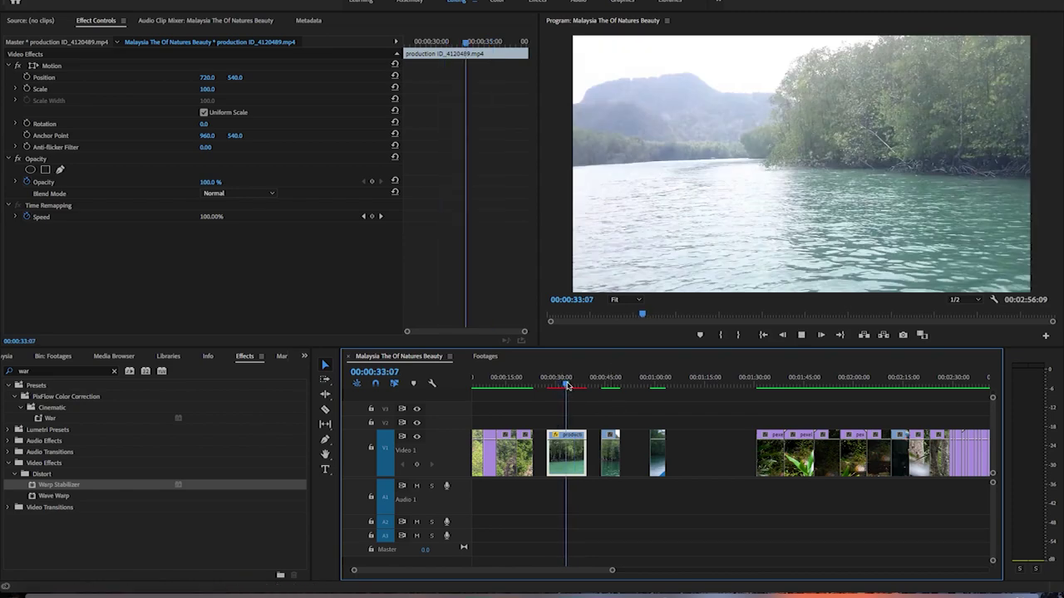
key(Delete)
key(space)
click(612, 382)
click(610, 453)
Slow the short river clip near the one-minute mark to half speed
click(654, 387)
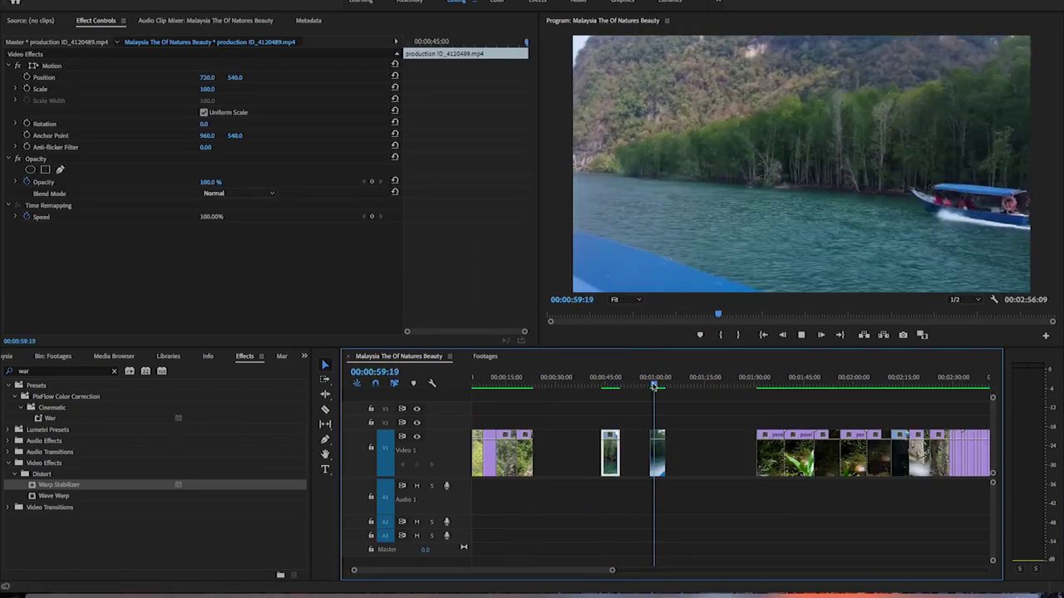
right_click(760, 453)
click(781, 394)
text(50)
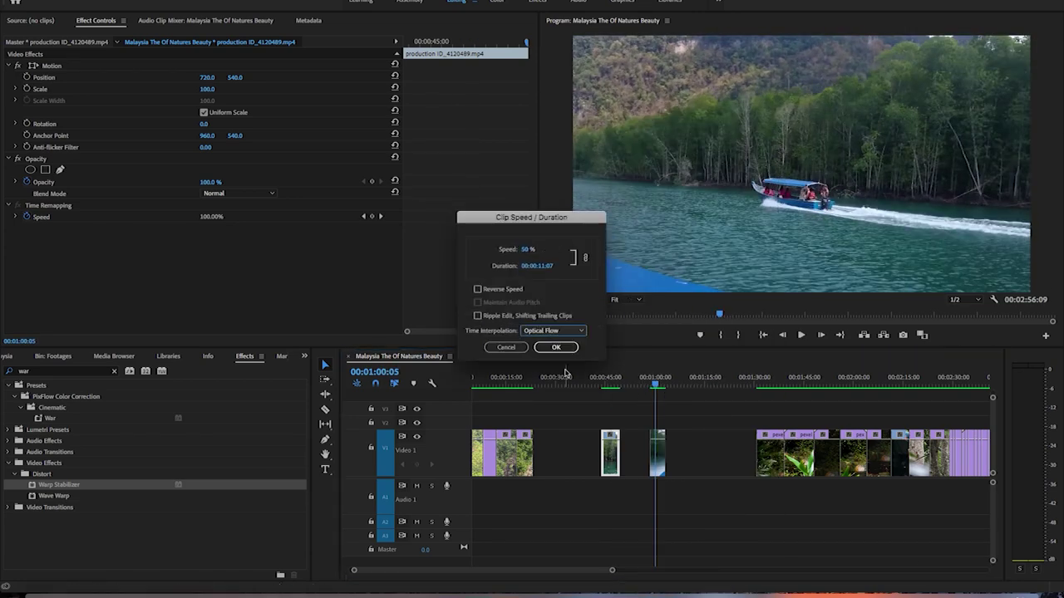
key(Return)
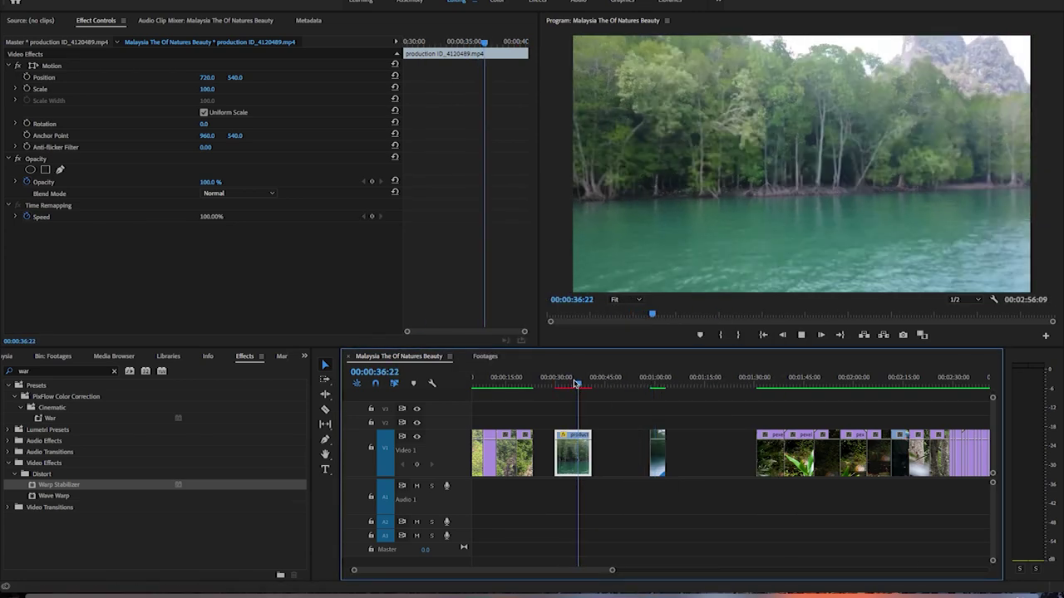
Retime the next river clip to 30% speed, then set the small clip to 50%
right_click(582, 453)
click(619, 390)
text(30)
key(Return)
click(571, 386)
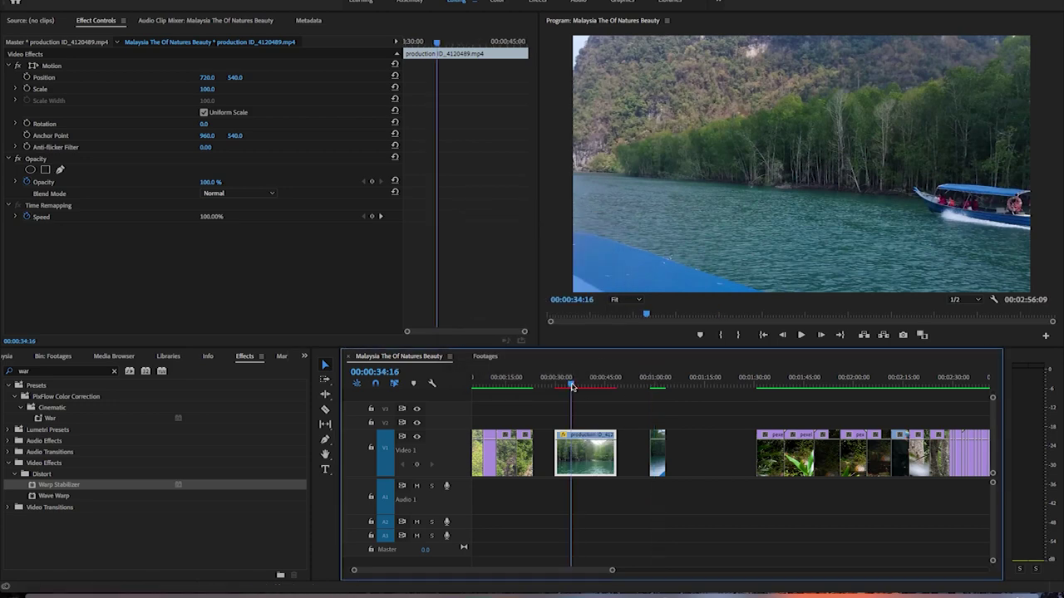
key(ctrl+r)
text(50)
key(Return)
click(662, 387)
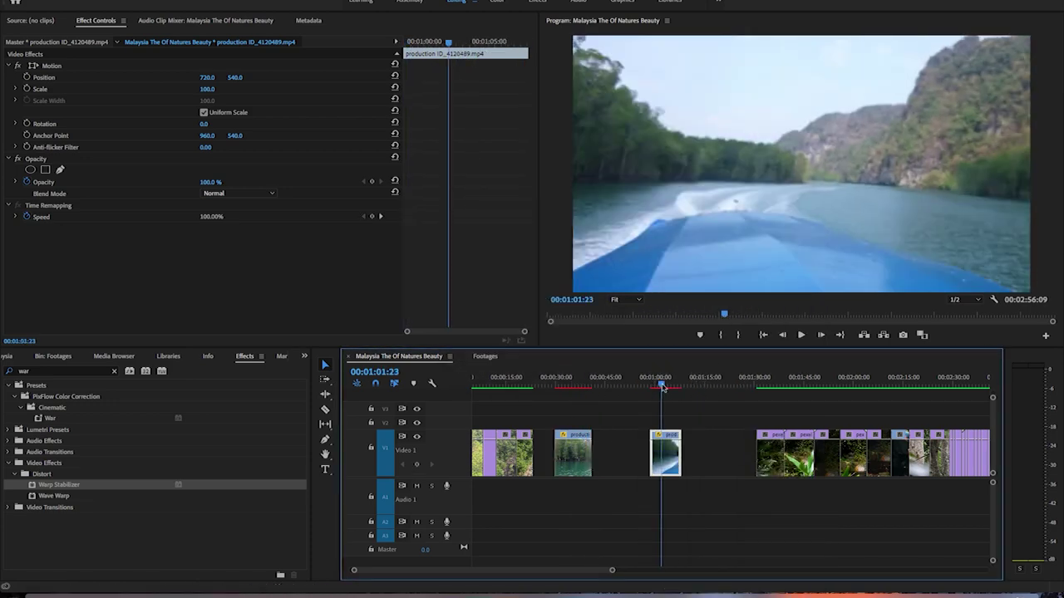
Set the slowed clip's time interpolation to Optical Flow and review the slowed section
right_click(665, 453)
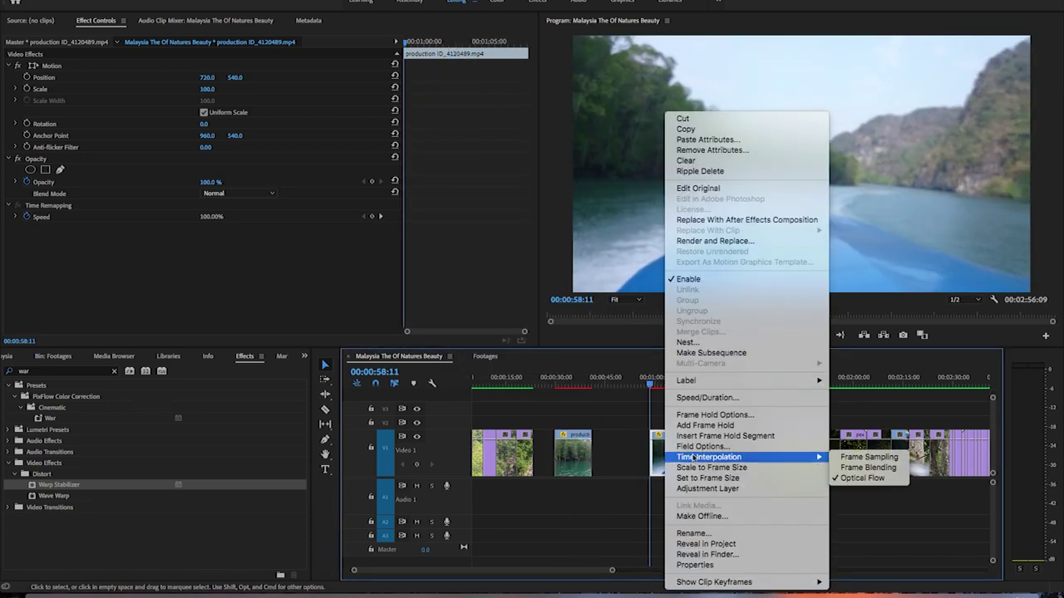
click(879, 476)
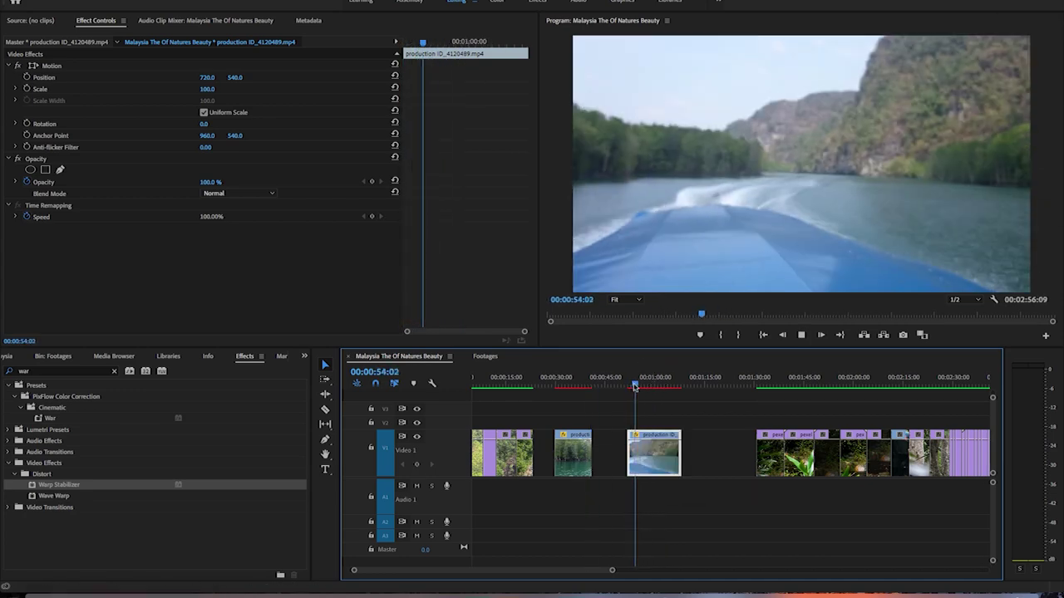
click(657, 387)
key(j)
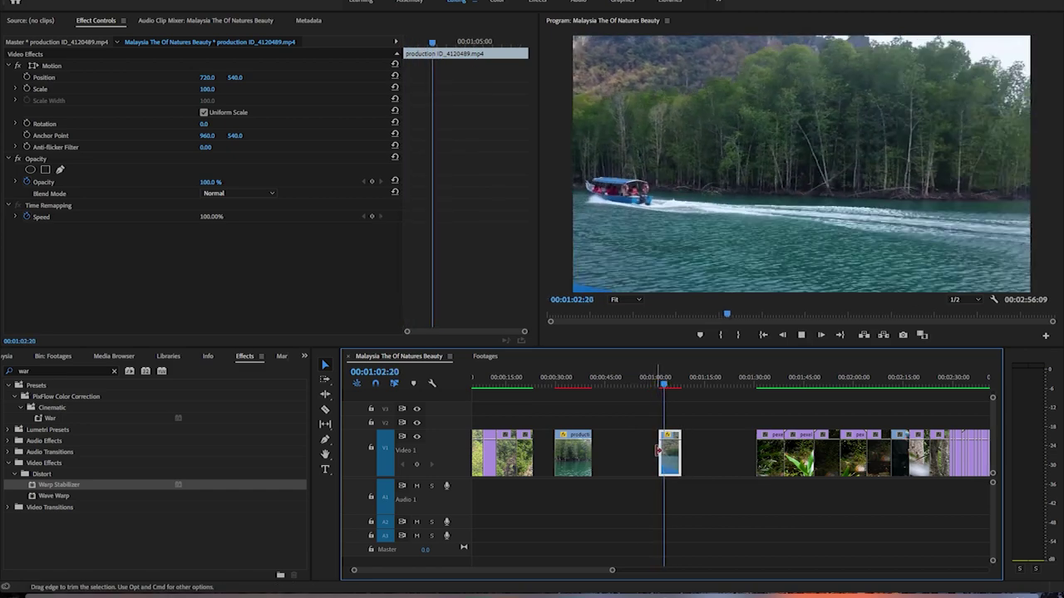
key(l)
key(l)
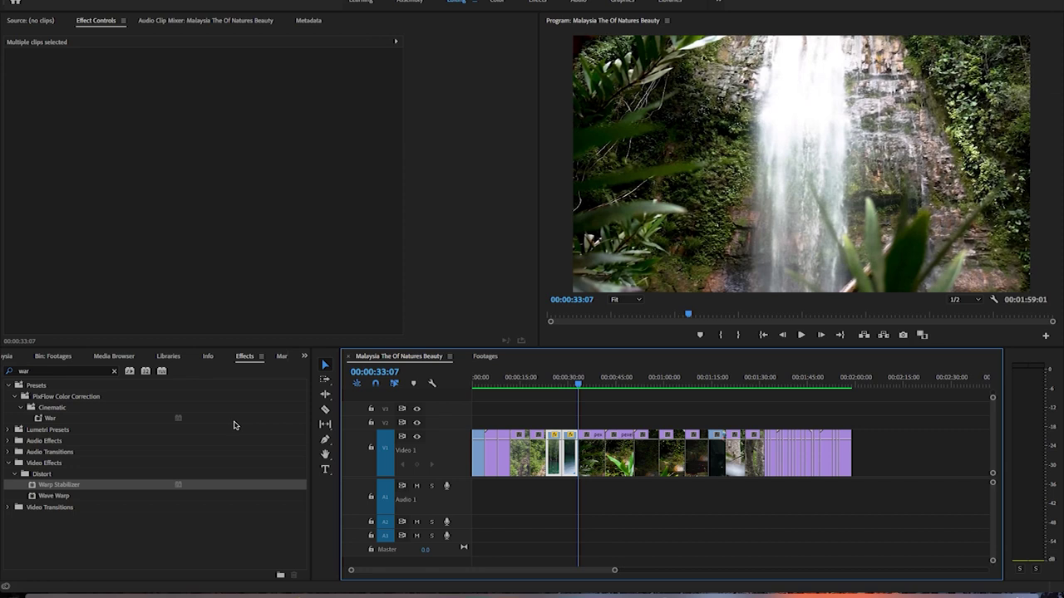
Split the waterfall clip near 22 seconds and remove the short unwanted piece
key(k)
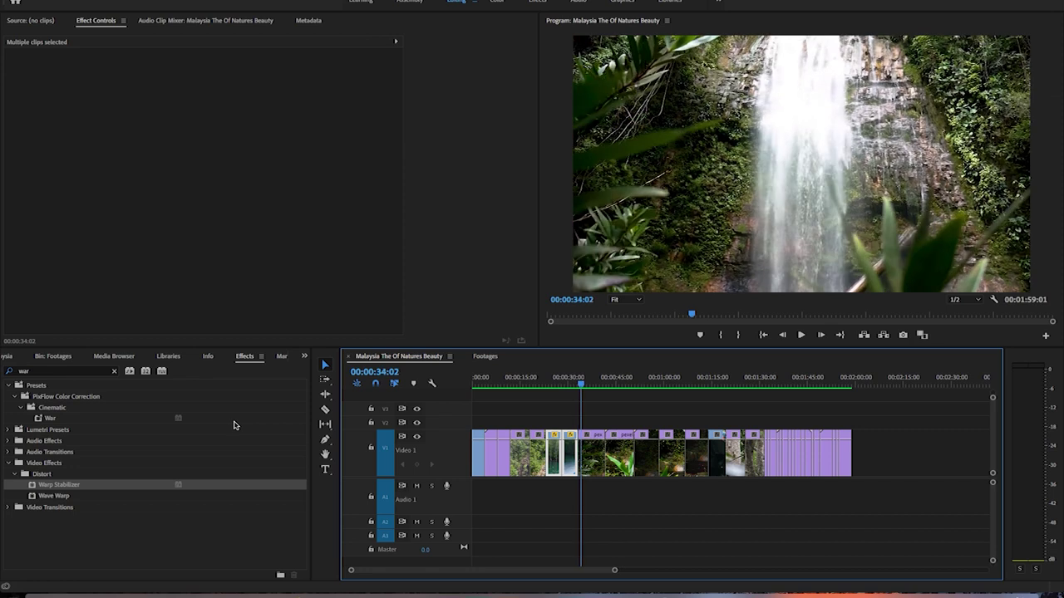
click(589, 487)
key(minus)
key(minus)
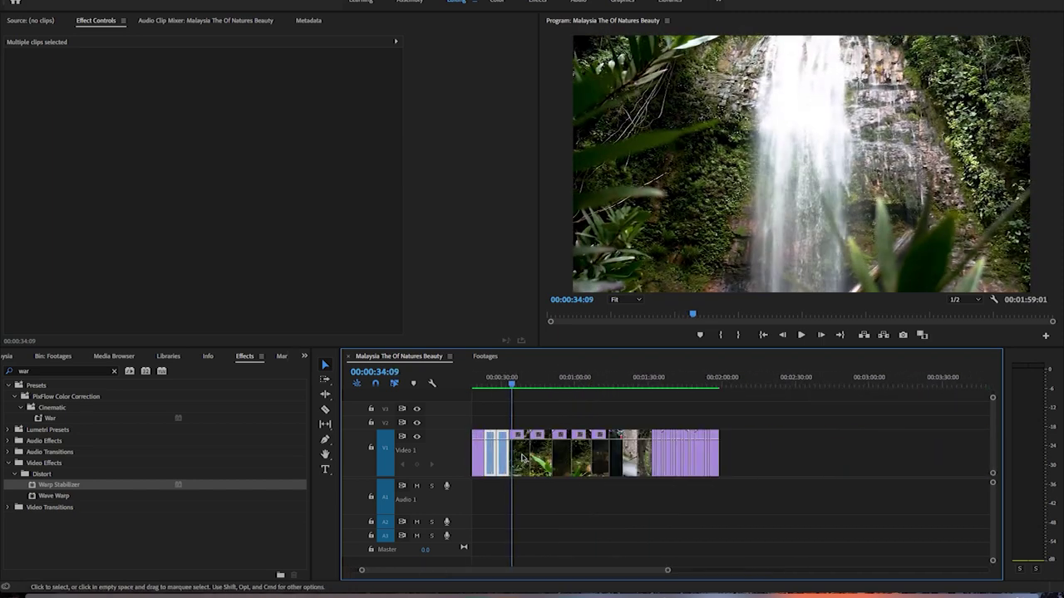
mouse_move(556, 378)
mouse_down()
mouse_move(529, 378)
mouse_move(555, 388)
mouse_up()
key(equal)
key(equal)
click(570, 455)
key(v)
click(520, 384)
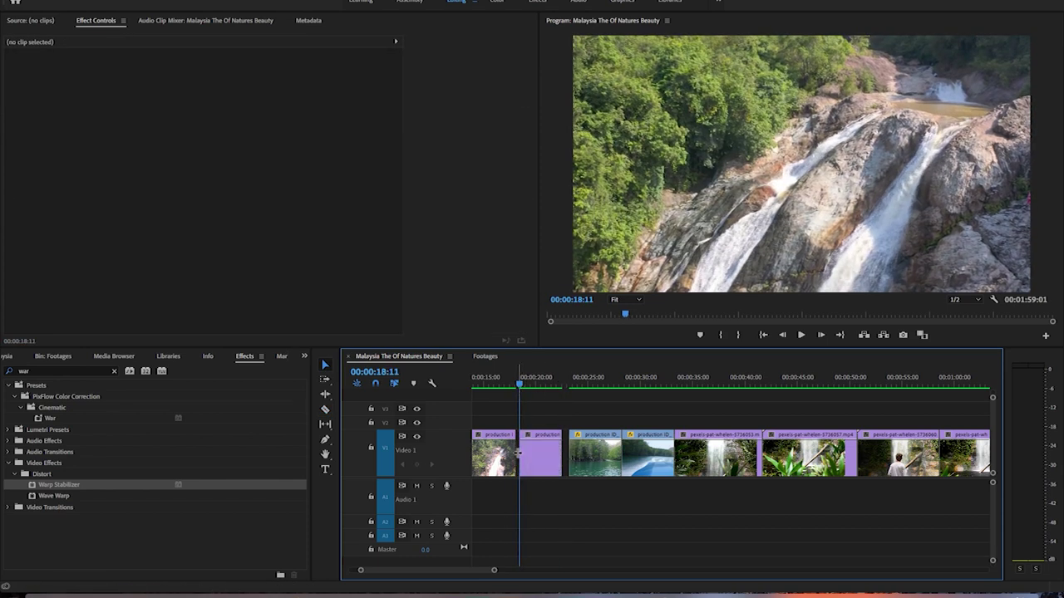
key(backslash)
Play the tightened sequence from the start and switch to the Graphics workspace
click(477, 381)
key(space)
key(space)
key(Home)
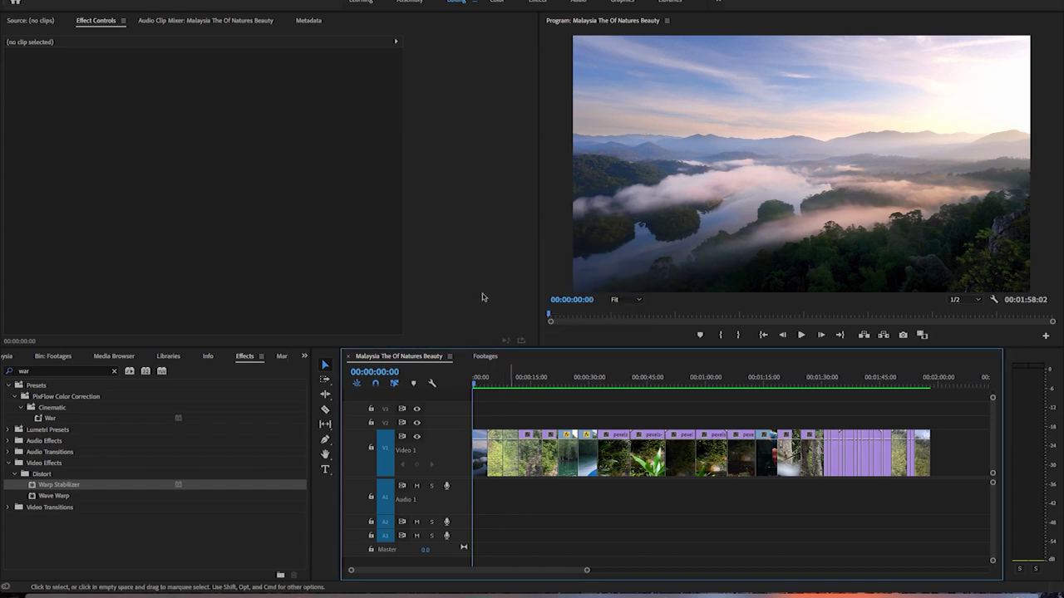
click(623, 2)
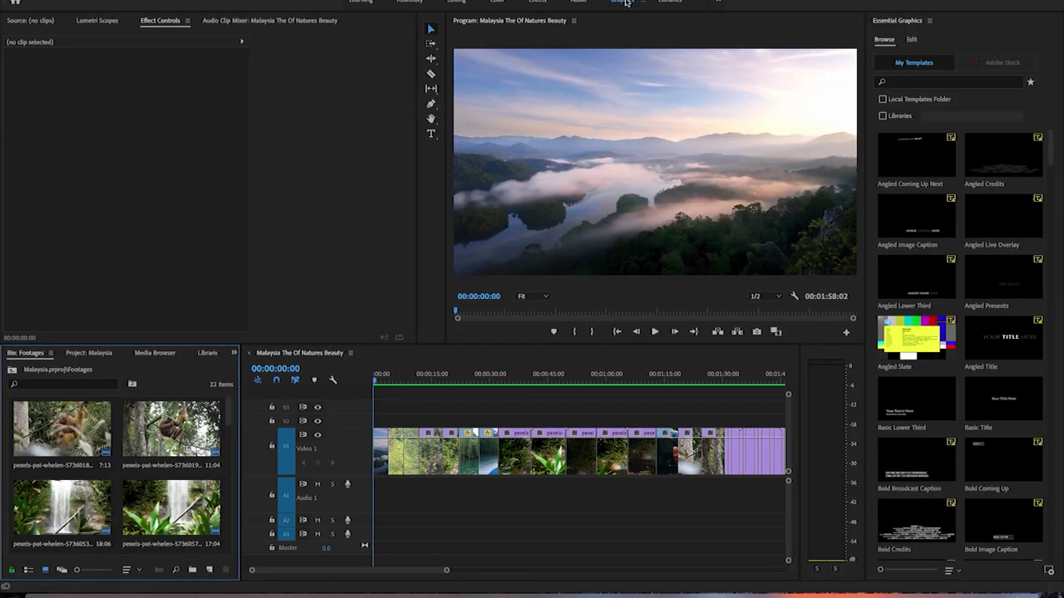
Place the Film Presents title at the sequence start, shorten it, and retype it MALAYSIA
scroll(1018, 366, down, 5)
scroll(1001, 416, down, 5)
scroll(989, 473, down, 5)
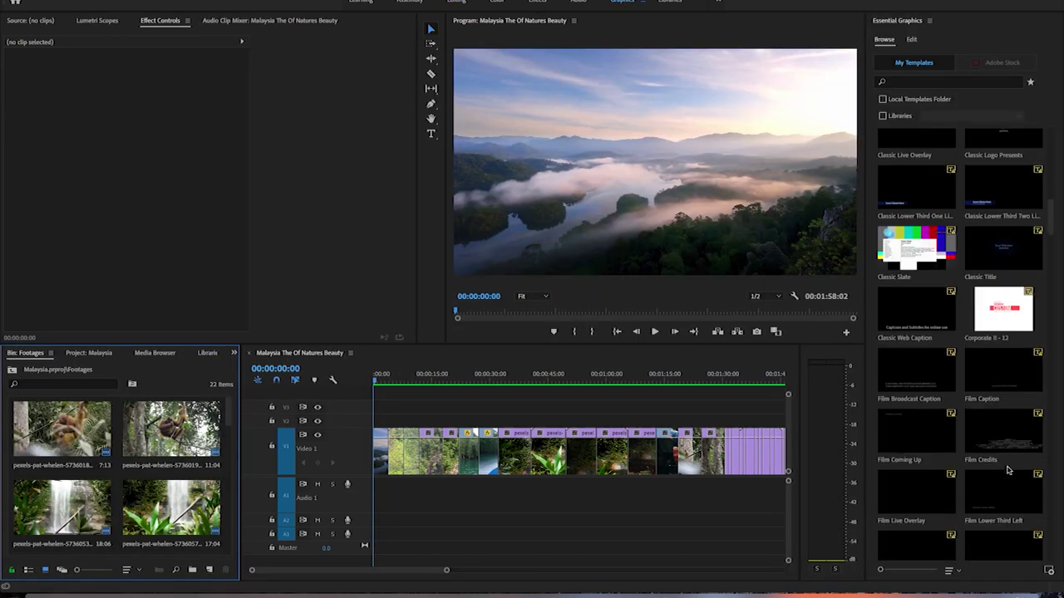
scroll(975, 533, down, 5)
drag(974, 534, 395, 421)
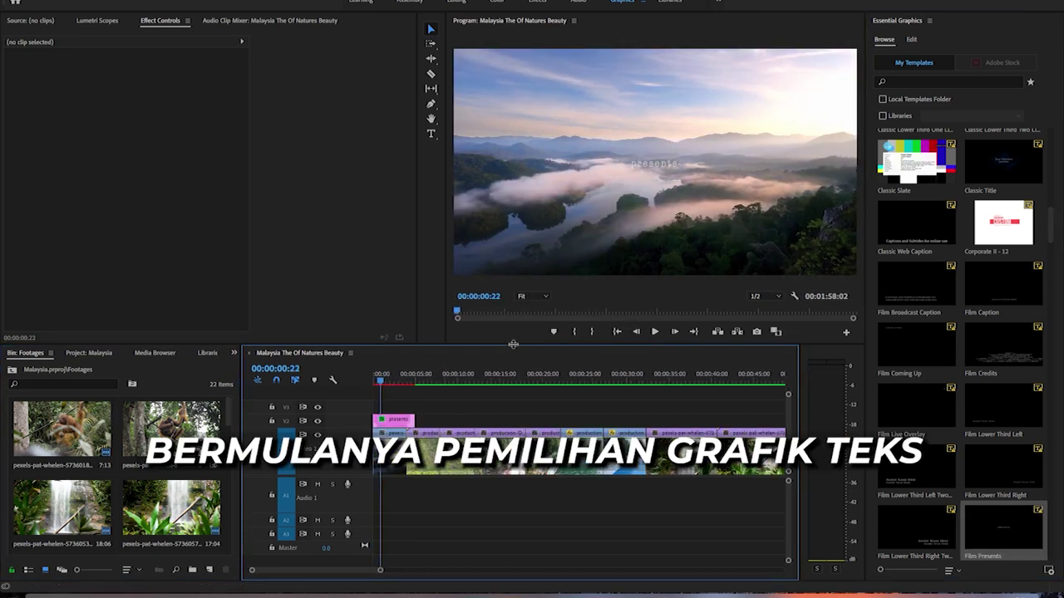
drag(418, 421, 406, 420)
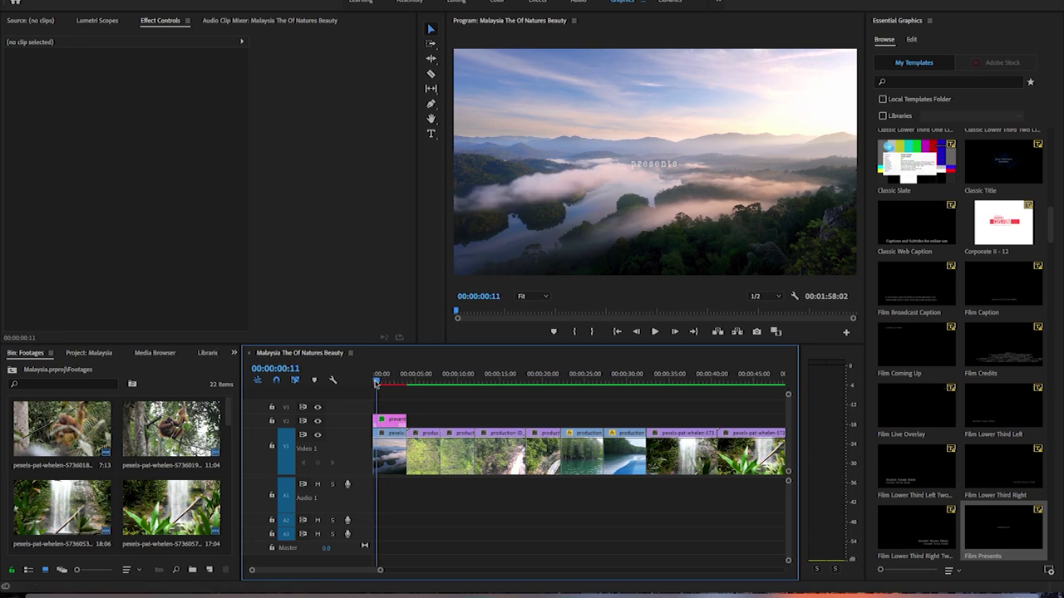
click(388, 376)
double_click(651, 165)
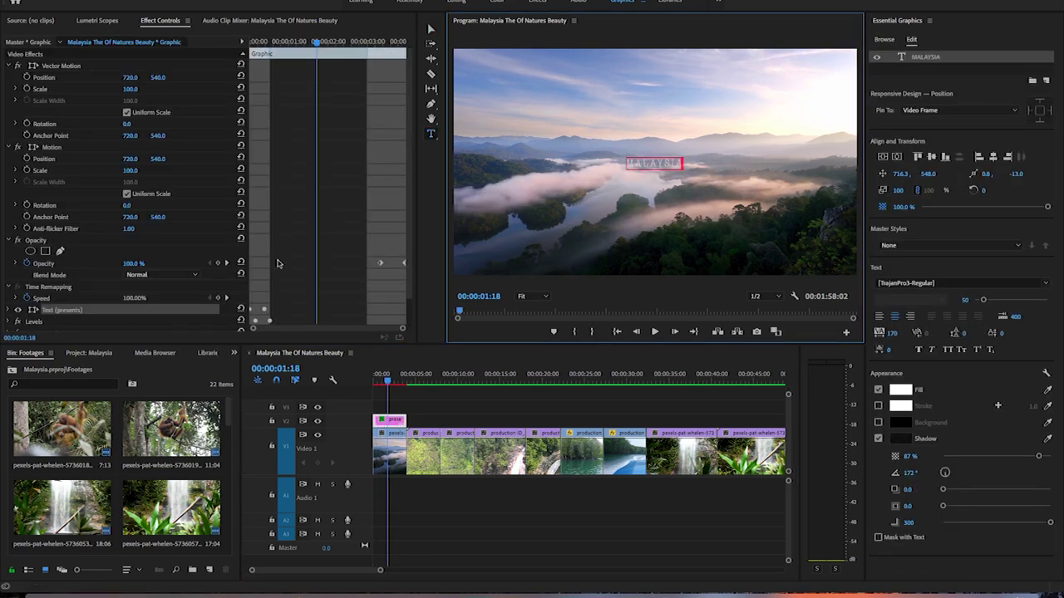
Set the MALAYSIA title font to Montserrat Black, leaving the fill colour unchanged
click(1044, 283)
text(my)
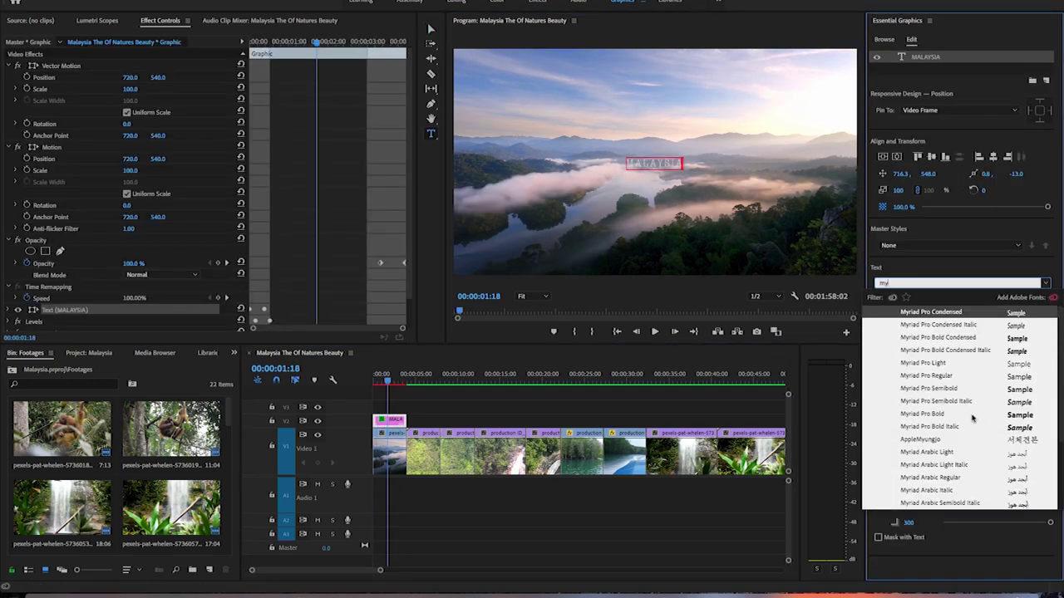
click(661, 163)
text(myr)
click(938, 416)
click(985, 283)
scroll(933, 471, down, 2)
click(941, 478)
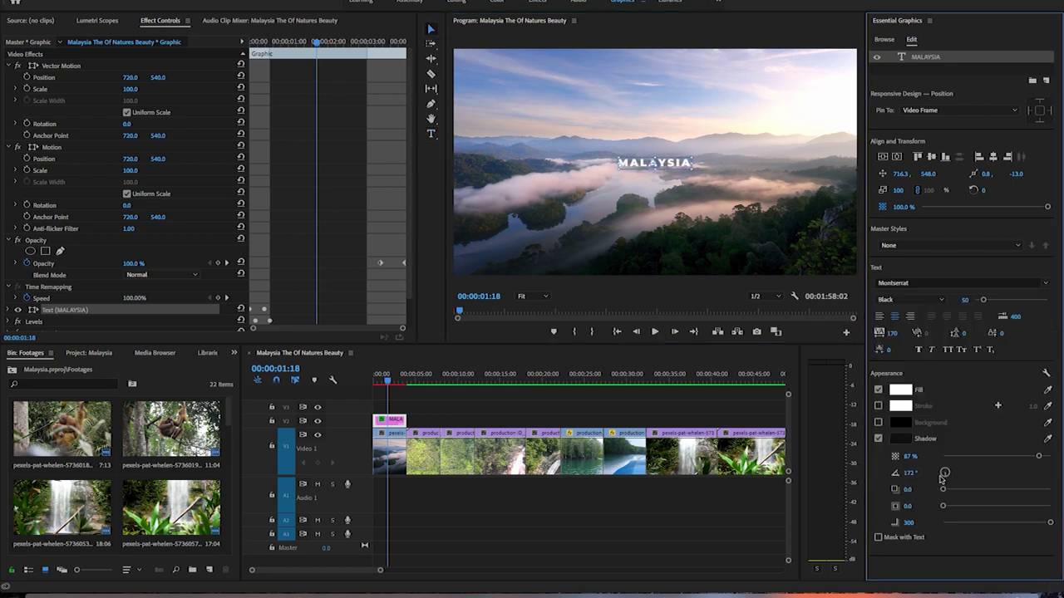
click(900, 390)
key(Escape)
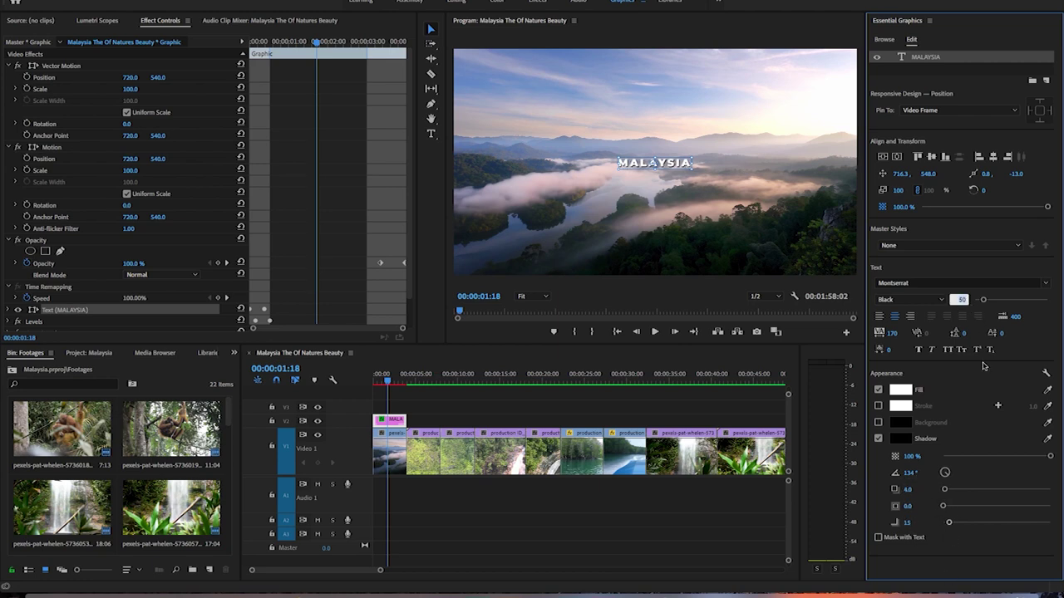
key(ctrl+z)
key(ctrl+z)
key(ctrl+z)
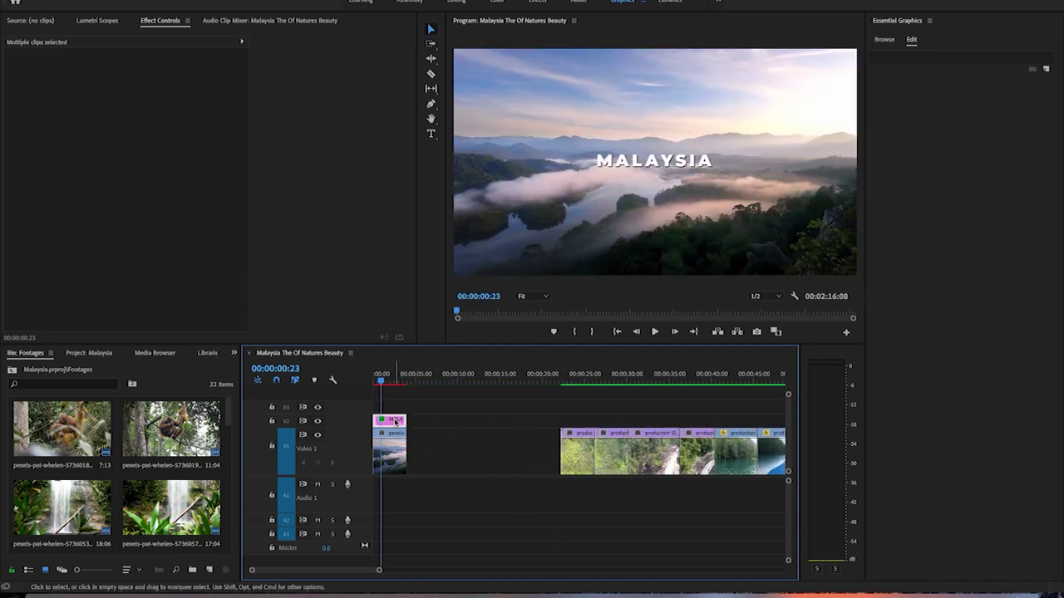
Duplicate MALAYSIA onto V3 as a size-50 THE OF NATURES line, extend the opening to five seconds, and delete the gap
drag(396, 422, 429, 408)
key(space)
click(390, 383)
drag(422, 420, 422, 420)
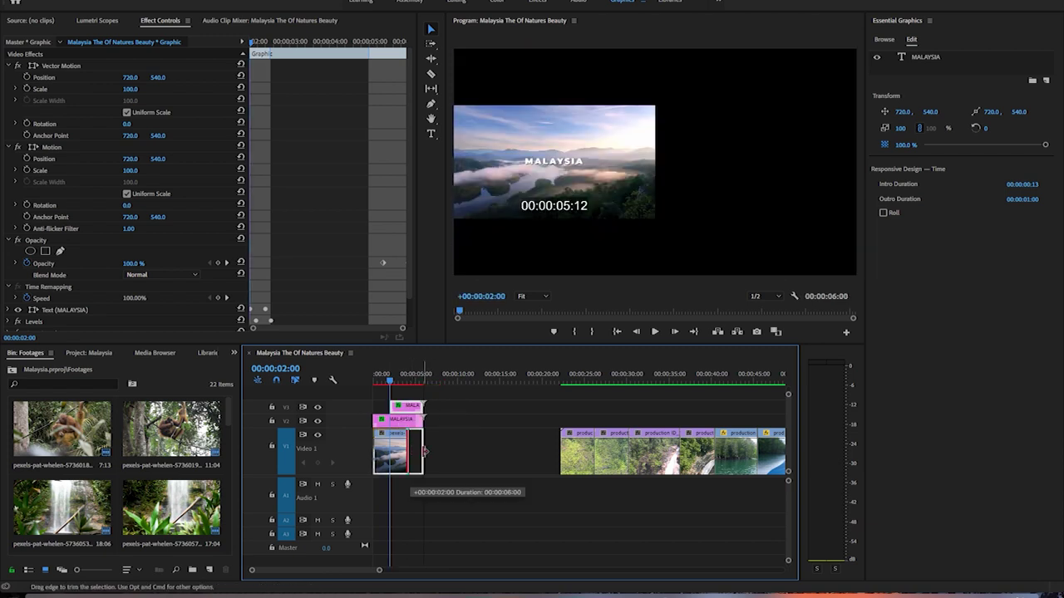
click(632, 193)
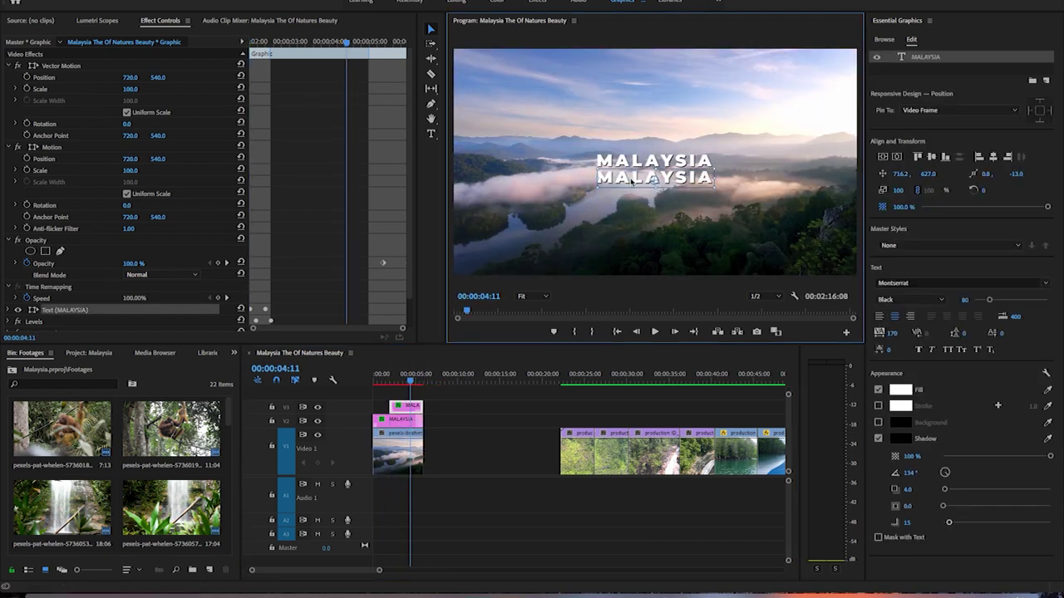
drag(989, 300, 983, 299)
text(THE OF NATURES)
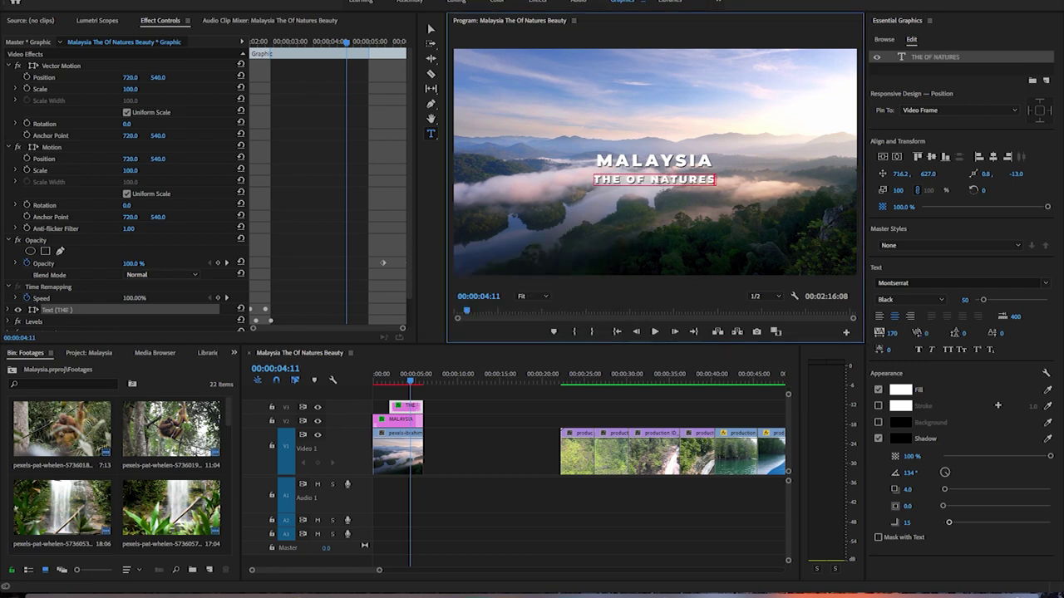
text(OF NATURES)
click(430, 29)
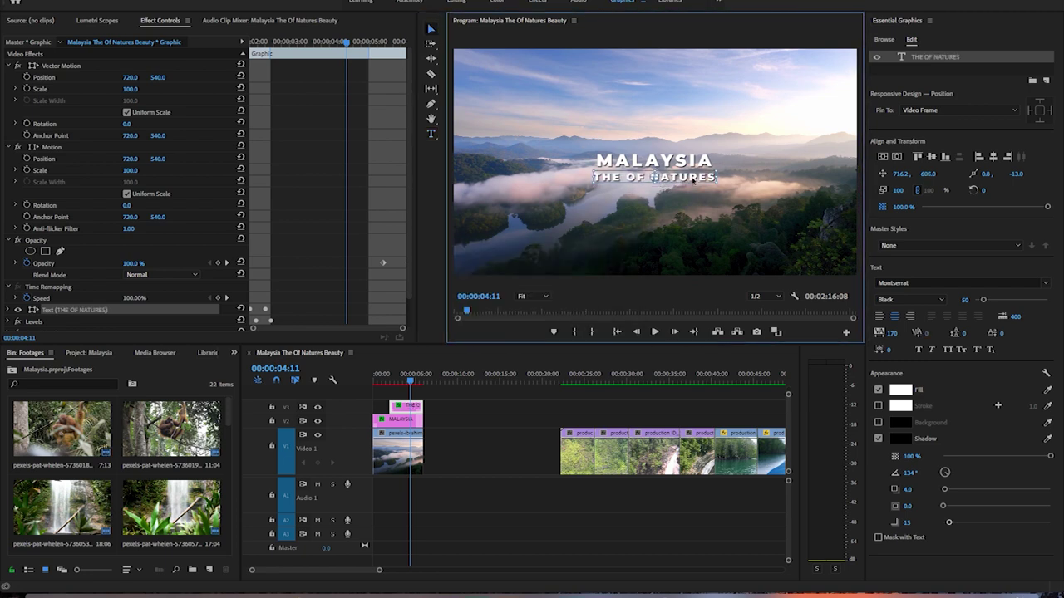
click(487, 451)
key(Delete)
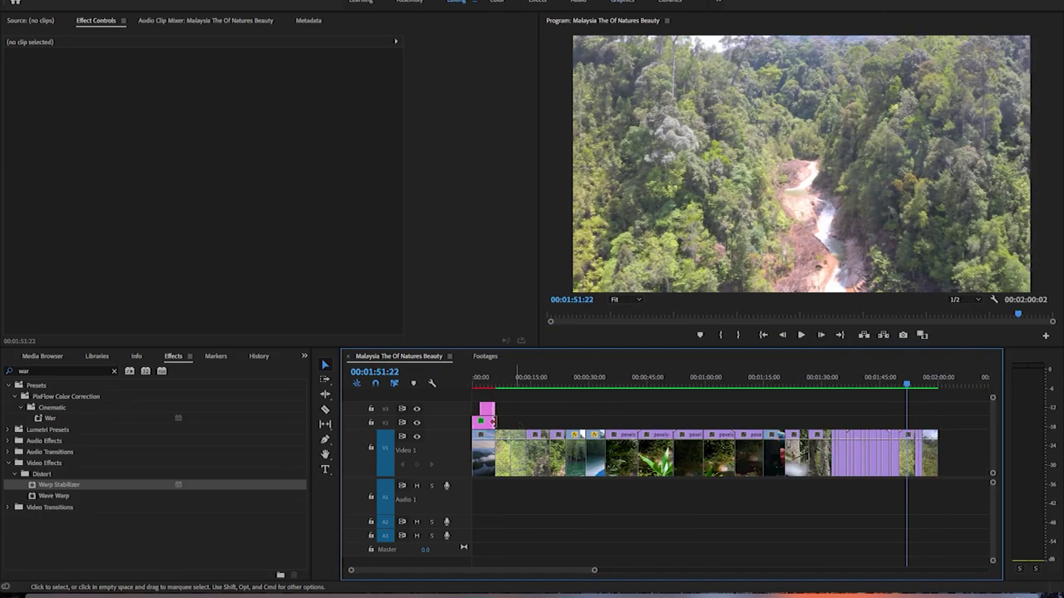
Move the title clips to the sequence end and extend the last clip beneath them
drag(492, 422, 947, 419)
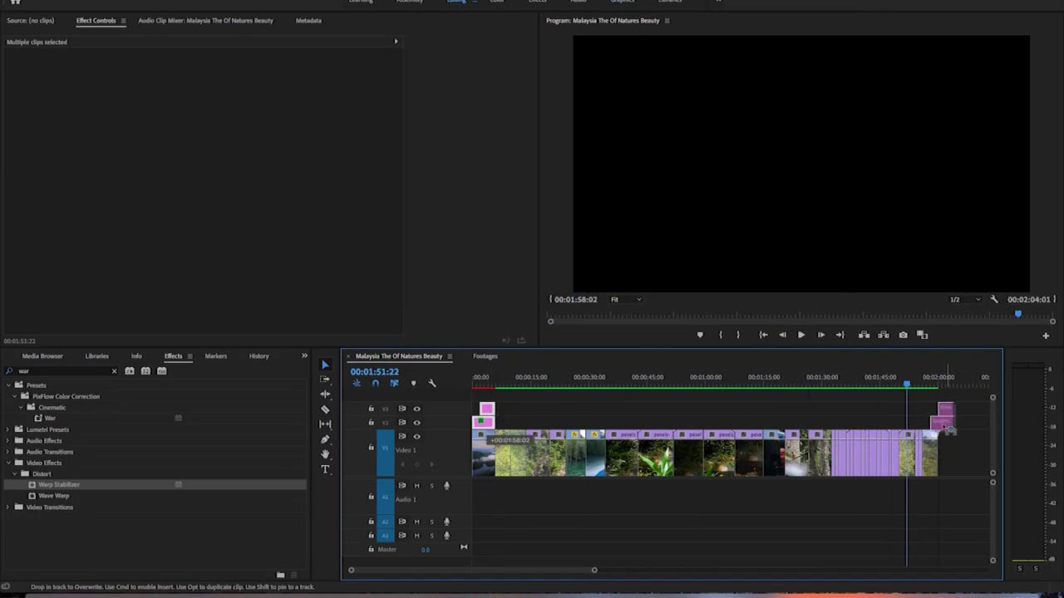
key(=)
click(890, 381)
drag(890, 381, 911, 382)
click(114, 370)
drag(927, 450, 933, 449)
Add a Dip to Black transition at the last clip's end and replay the ending
click(8, 440)
drag(677, 500, 932, 450)
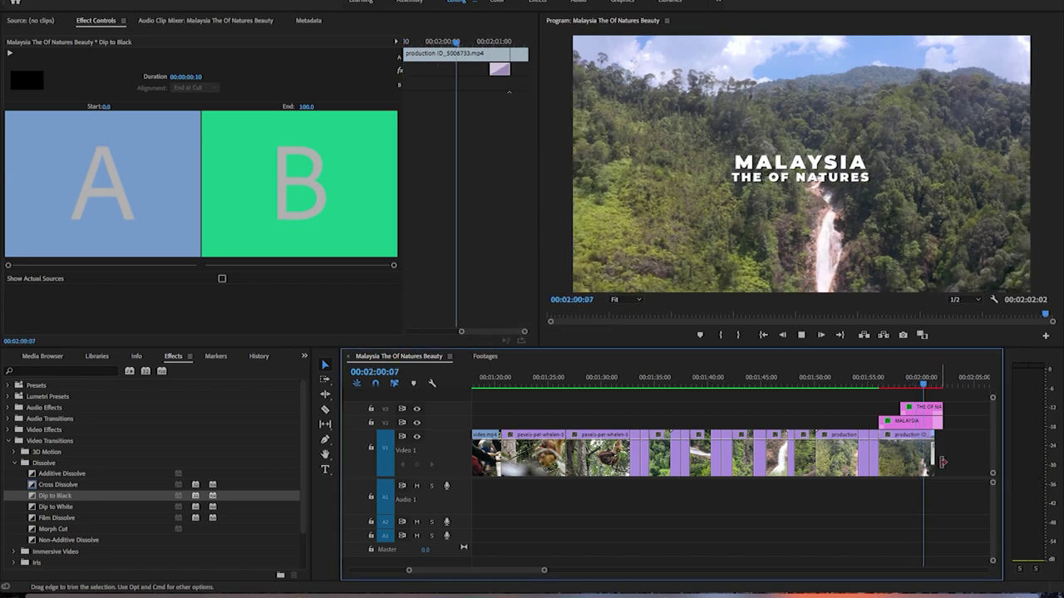
click(932, 381)
click(871, 497)
click(909, 382)
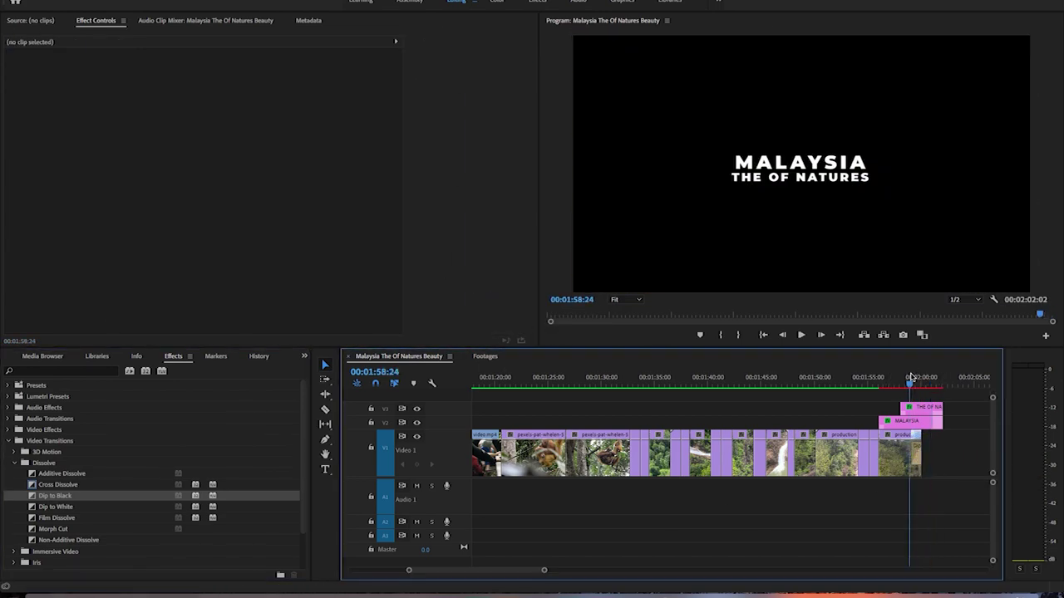
double_click(917, 453)
key(Escape)
key(space)
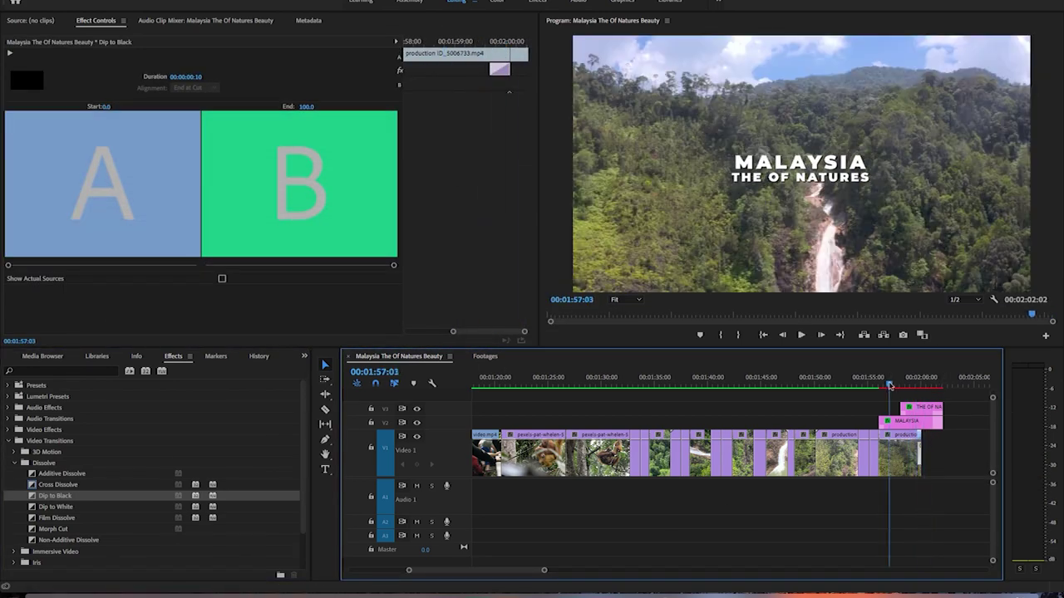
click(880, 384)
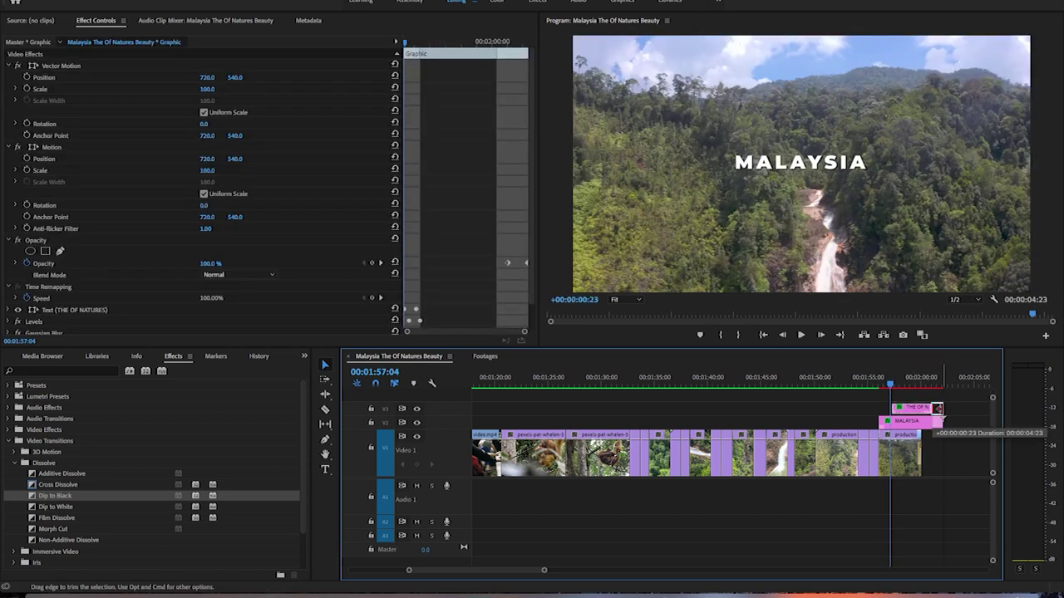
Correct the subtitle to THE BEST OF NATURES and move the opening titles to the sequence end
key(t)
click(768, 177)
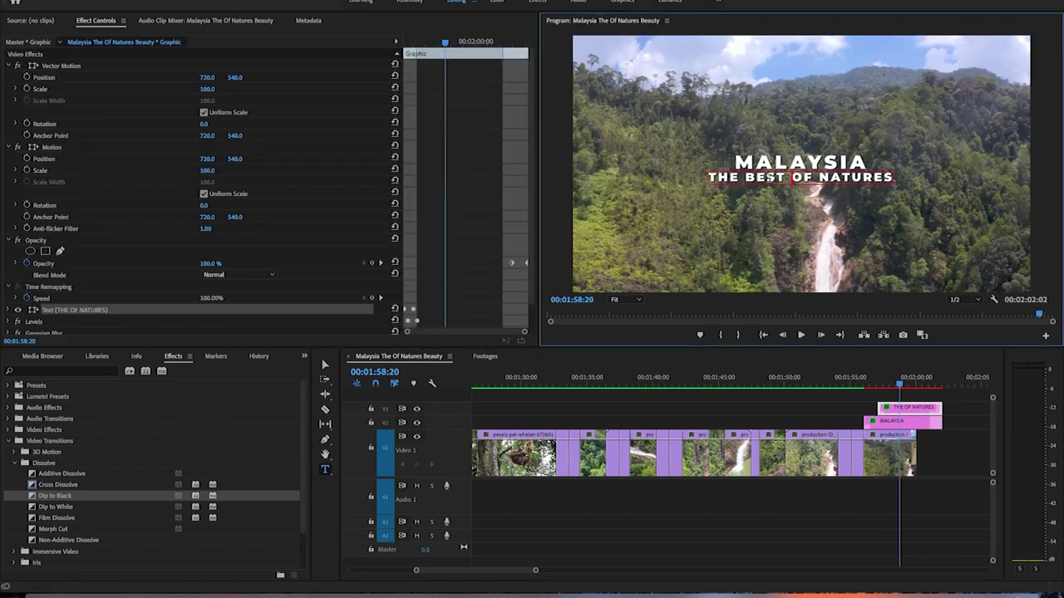
click(373, 572)
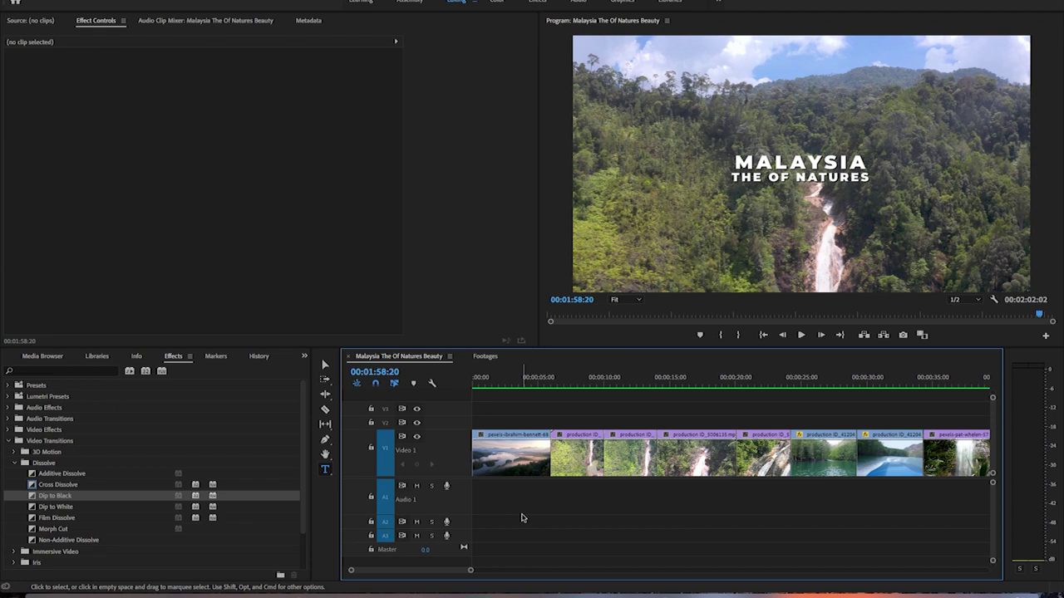
click(521, 378)
click(524, 407)
key(minus)
key(minus)
key(minus)
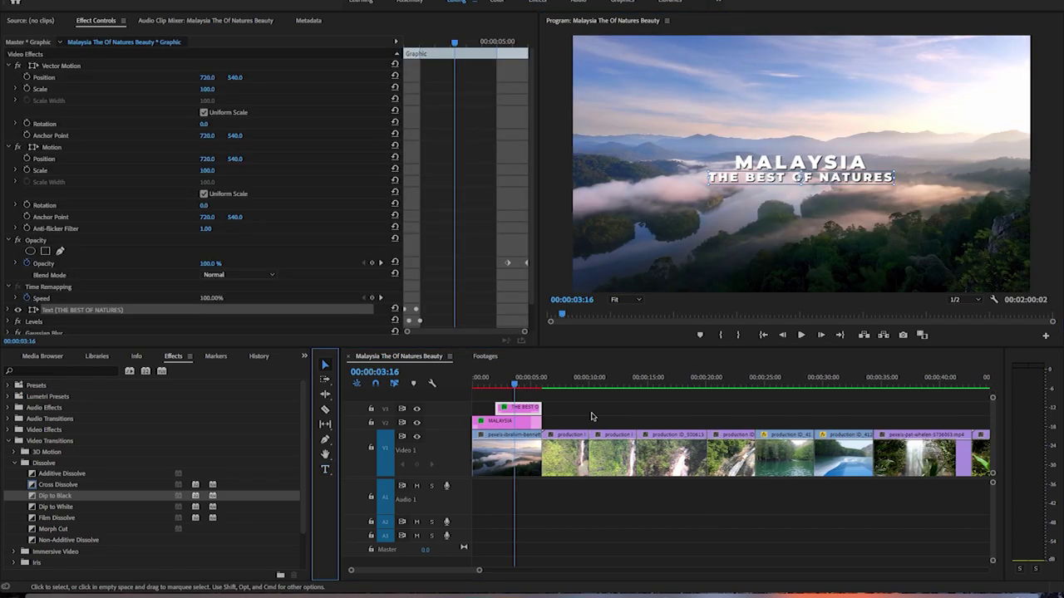
mouse_move(514, 404)
mouse_down()
mouse_move(735, 428)
mouse_move(667, 407)
mouse_up()
key(equal)
key(equal)
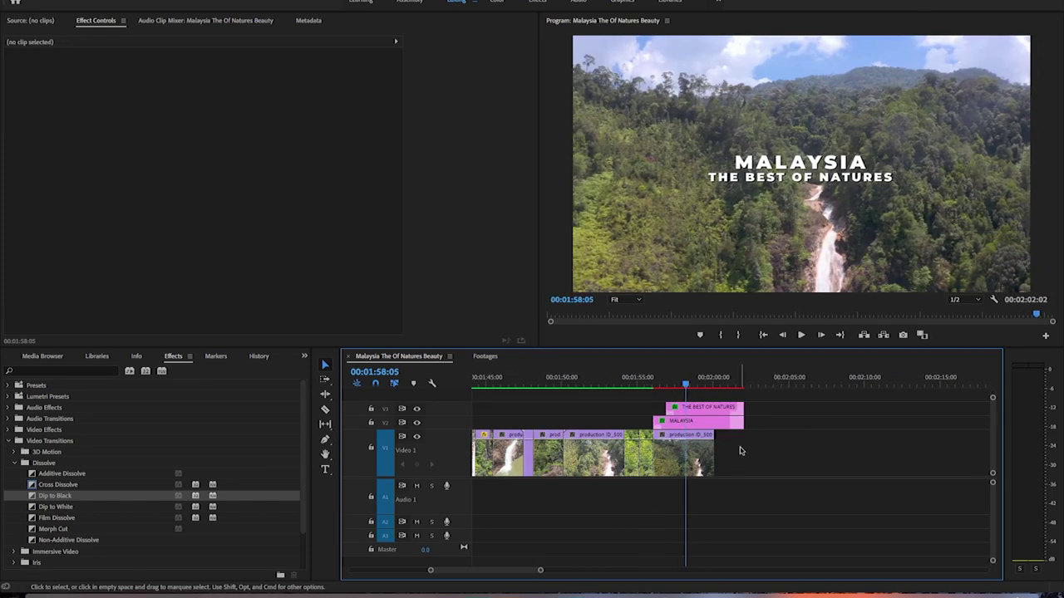
Check the Dip to Black duration and play back the end of the sequence
double_click(711, 453)
key(Escape)
click(774, 461)
scroll(770, 478, up, 1)
key(minus)
key(minus)
key(space)
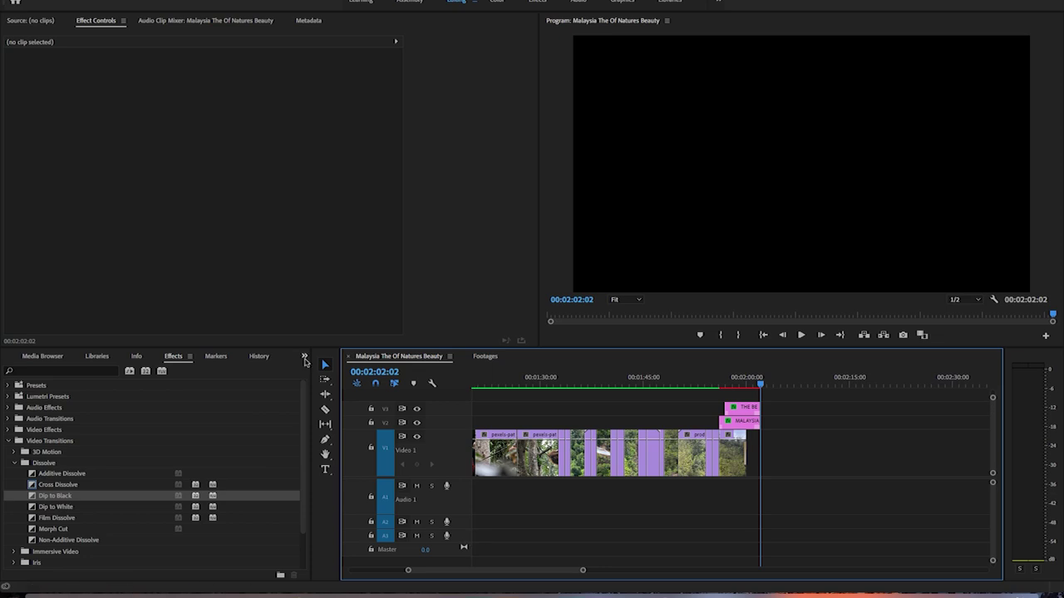
Open the Tutorial Editing 3 project and inspect the subscribe overlay's motion settings
click(304, 357)
click(304, 358)
click(38, 592)
double_click(722, 236)
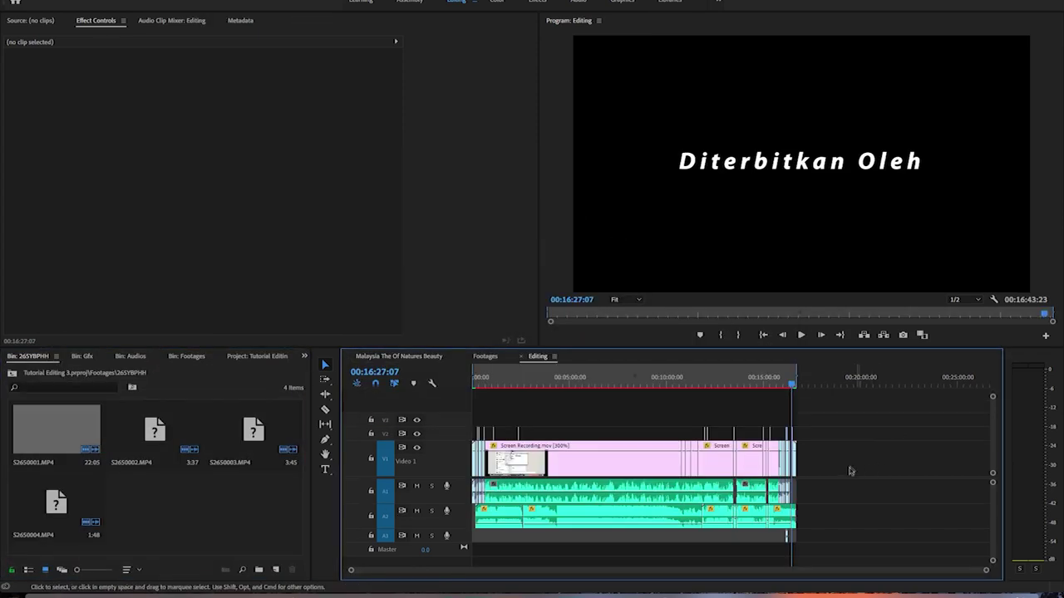
click(575, 385)
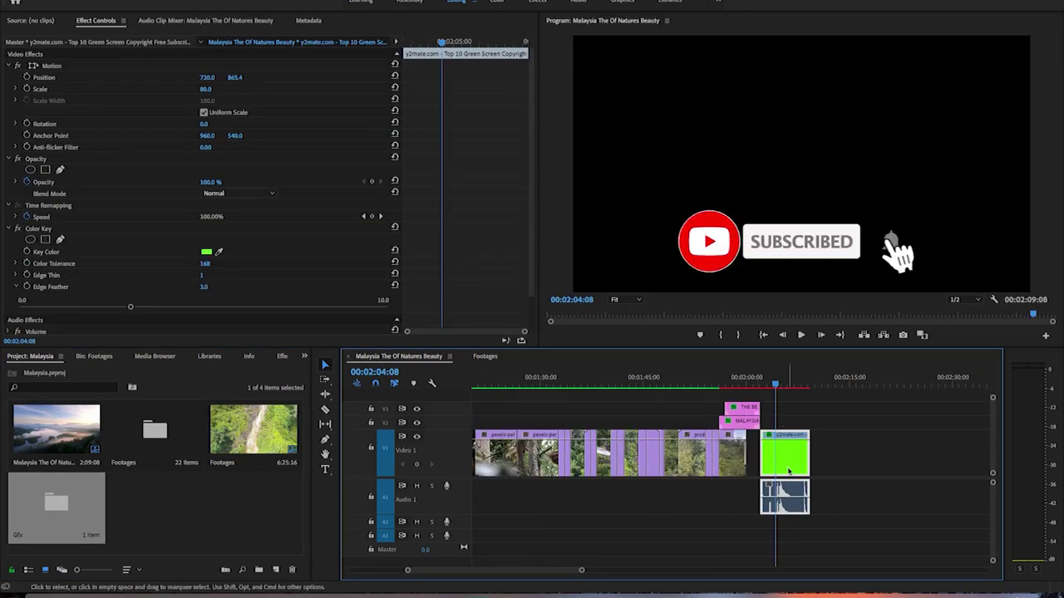
click(849, 218)
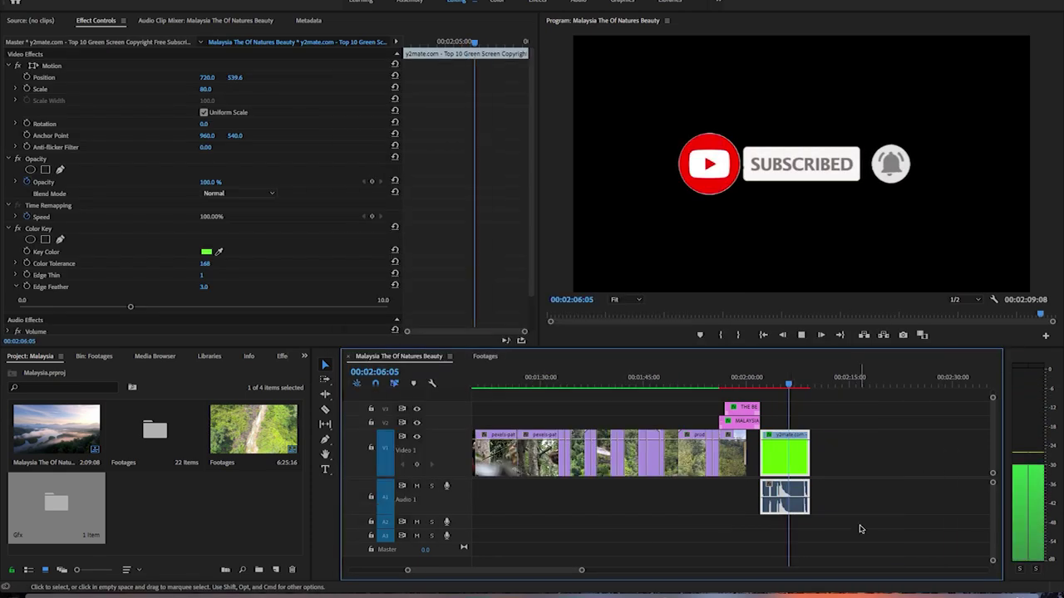
Move the subscribe outro's sound to audio track 2, preview the sequence, and open Finder
click(842, 499)
drag(785, 497, 784, 521)
key(Up)
drag(784, 386, 813, 386)
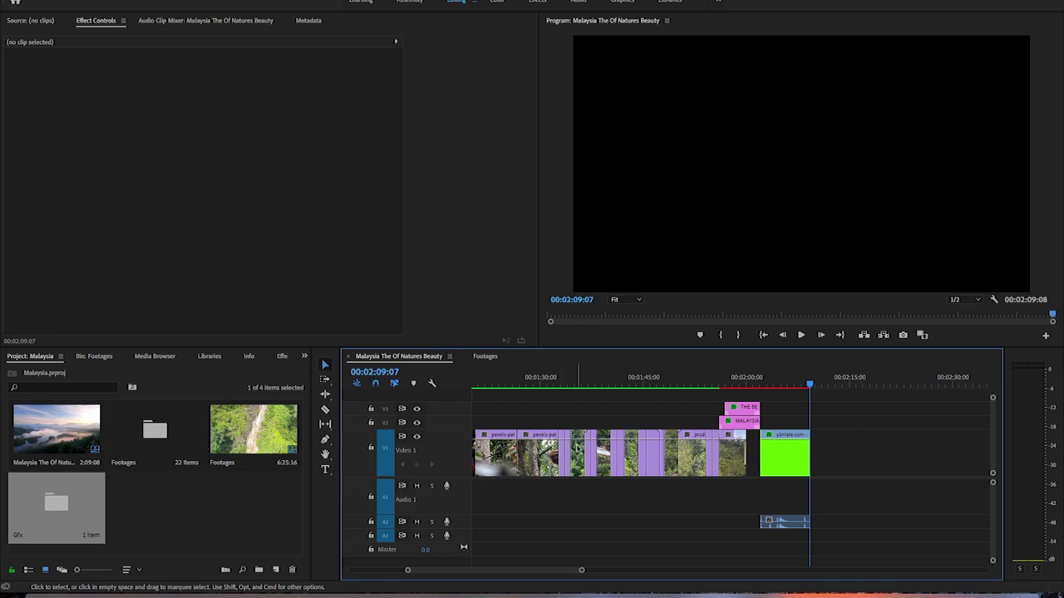
key(Home)
key(space)
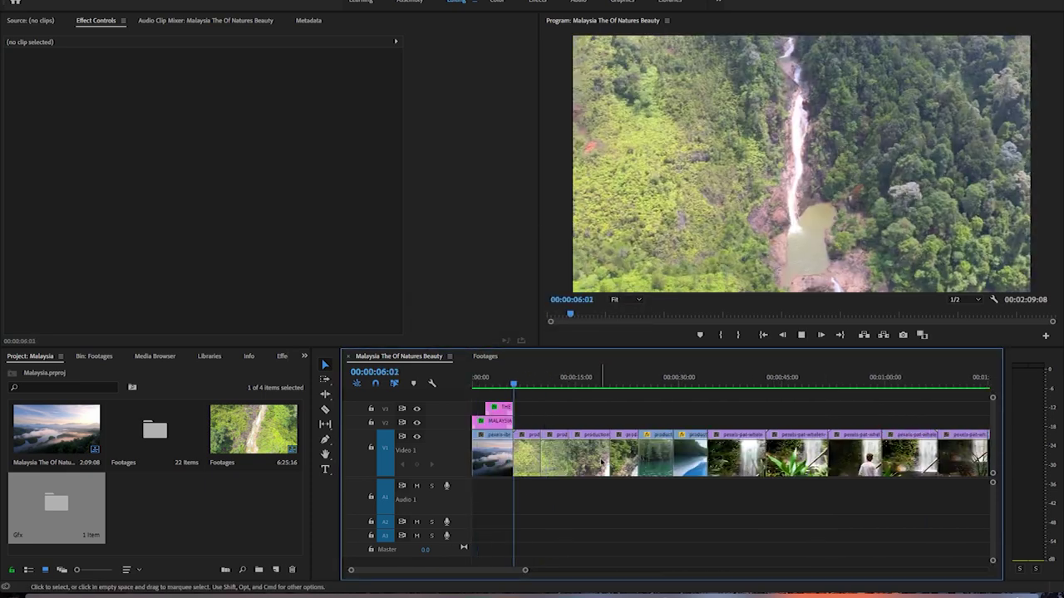
key(space)
click(589, 470)
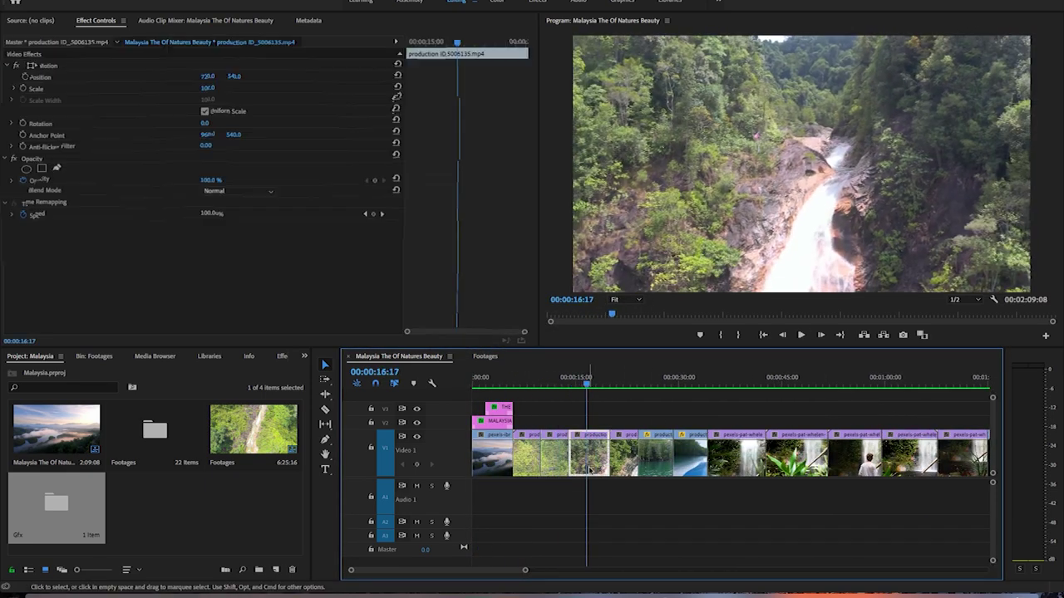
click(596, 417)
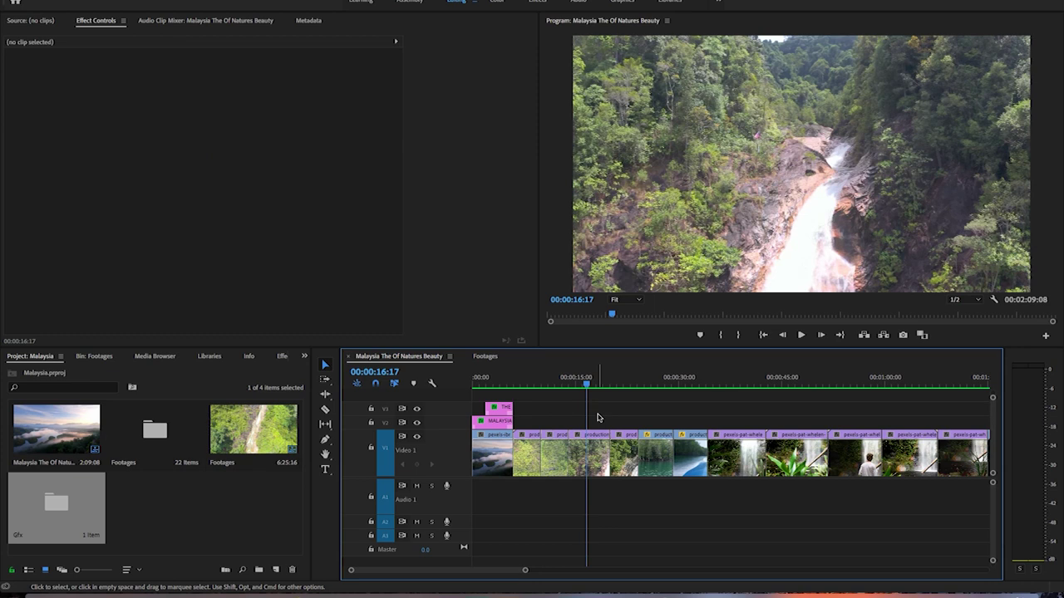
click(220, 587)
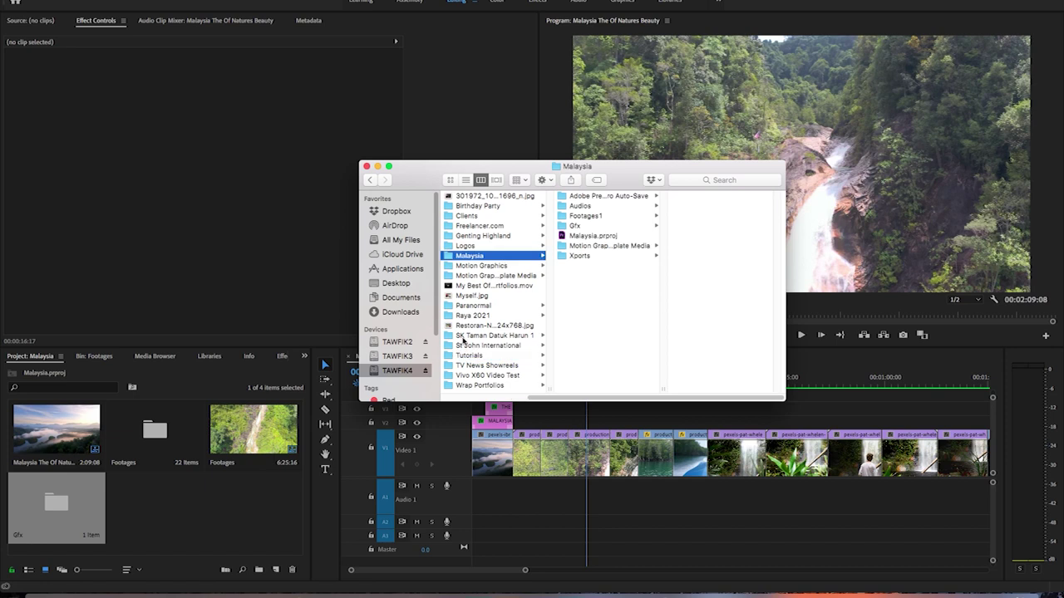
In a new Finder tab, browse to 07 Music Library > Lagu Tawfik > Travel
key(super+t)
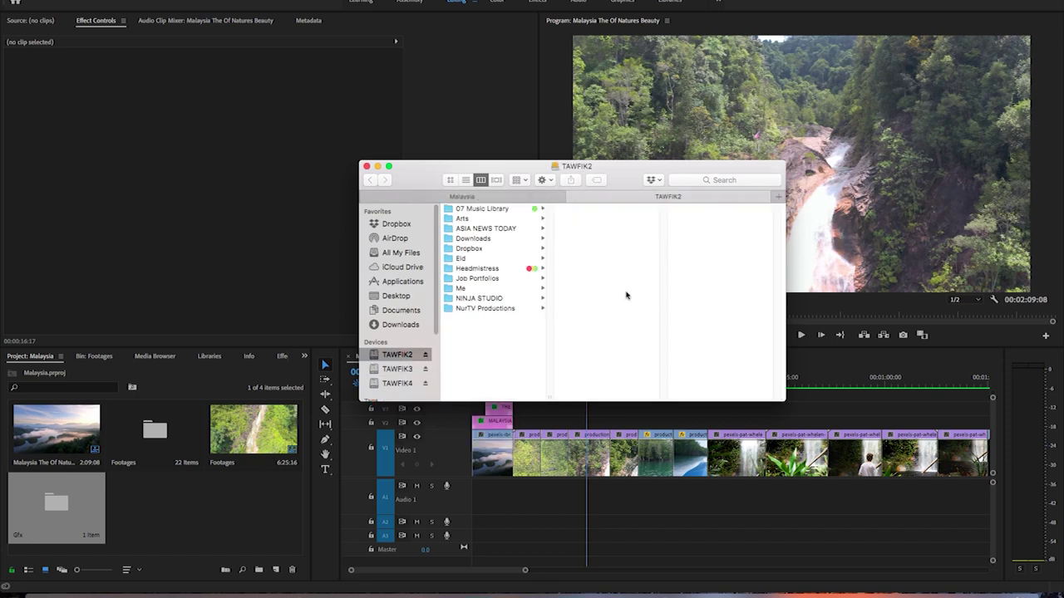
click(503, 210)
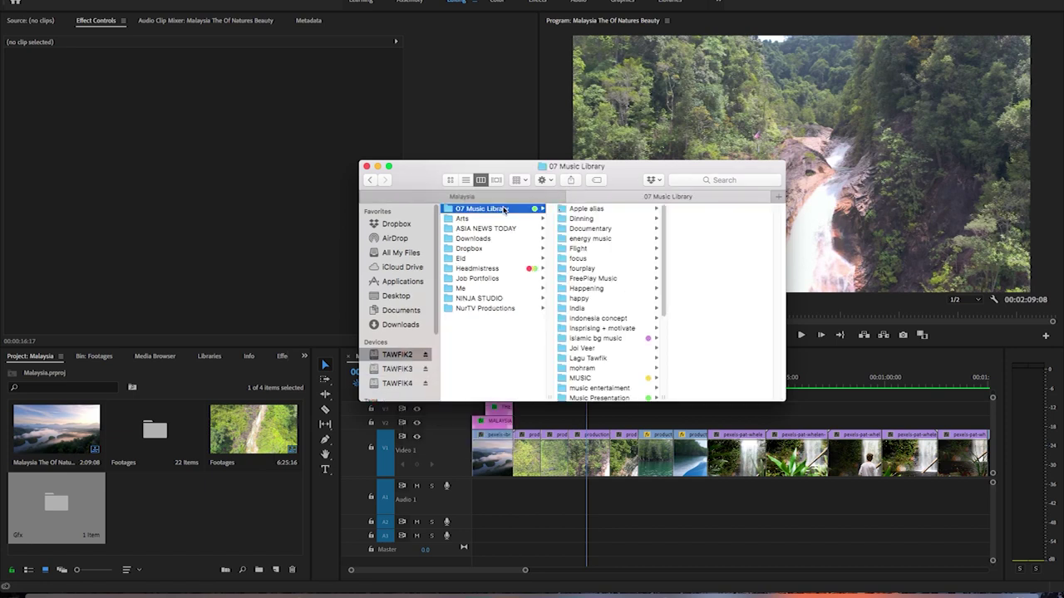
click(624, 358)
scroll(715, 332, down, 5)
scroll(715, 332, down, 5)
click(714, 317)
Preview the Travel tracks through Scouting.mp3, then add a new bin to the Premiere project
key(Right)
click(725, 261)
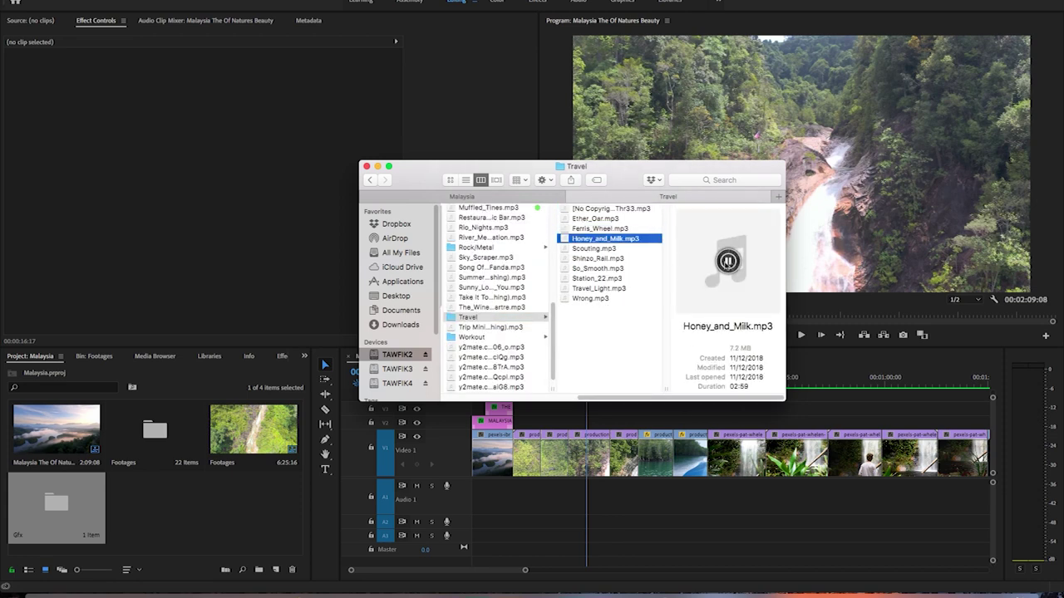
key(Down)
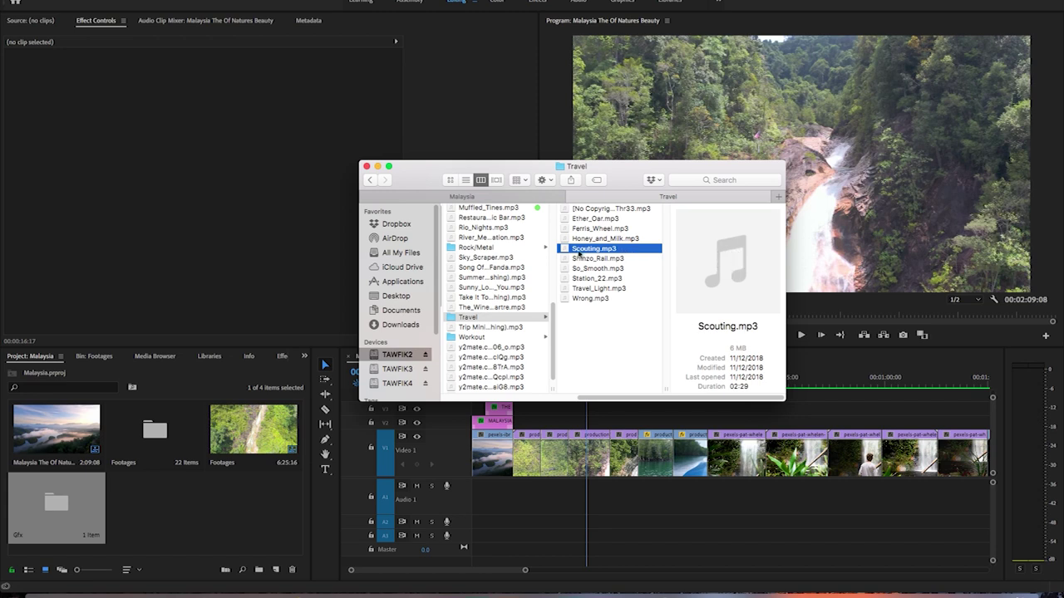
right_click(215, 492)
click(250, 418)
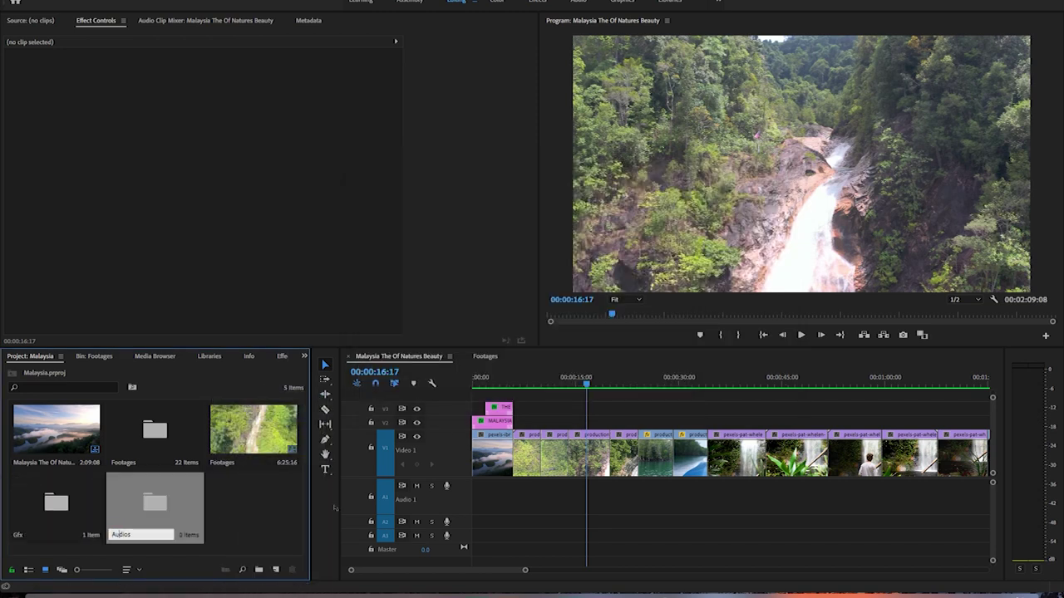
Name the bin Audios, import Scouting.mp3 into it, and place it on audio track 1
key(Return)
key(super+Tab)
drag(234, 437, 208, 440)
double_click(63, 432)
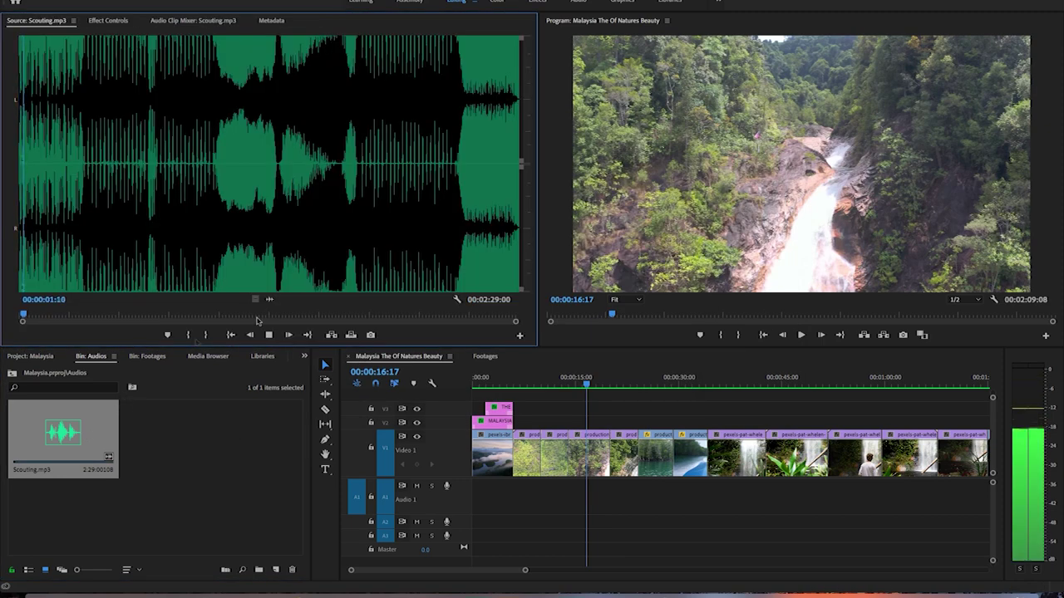
drag(308, 330, 499, 498)
Set Scouting.mp3 to stereo channels and lower its volume to -5.48 dB
key(backslash)
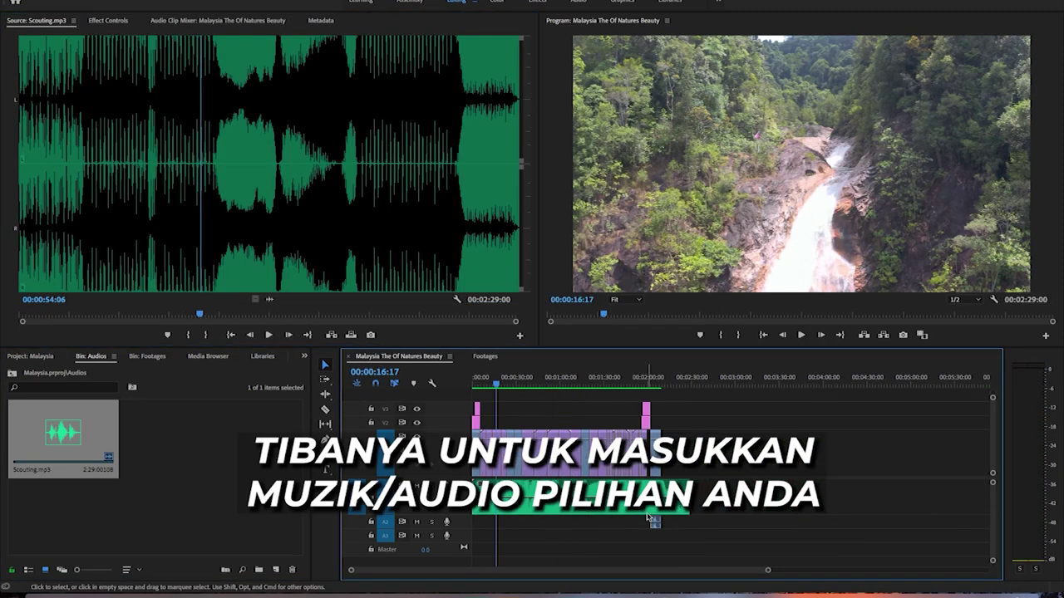
click(604, 378)
key(space)
right_click(656, 499)
click(690, 449)
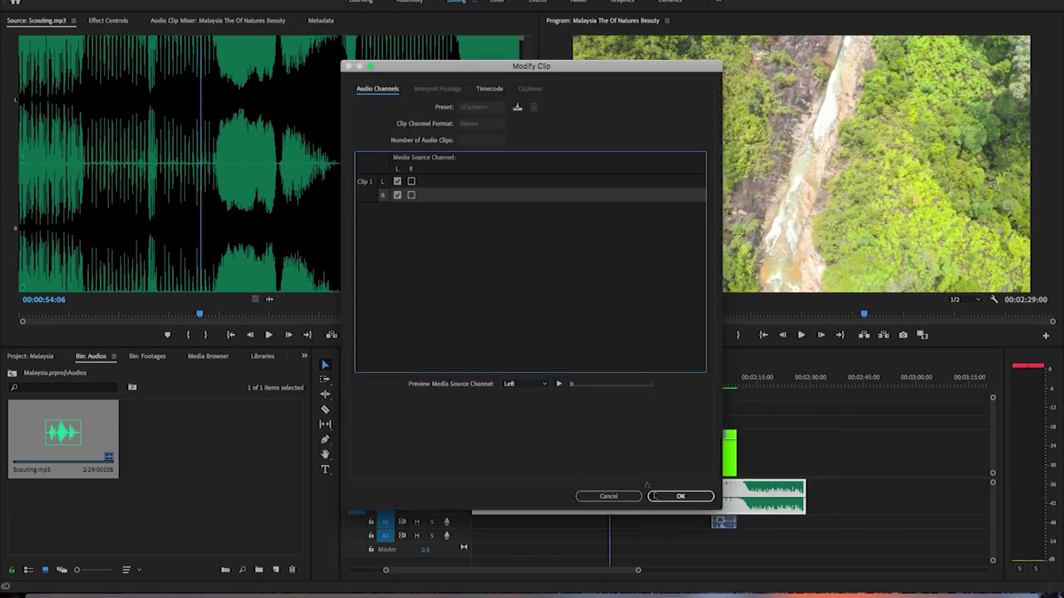
click(679, 496)
drag(682, 499, 682, 504)
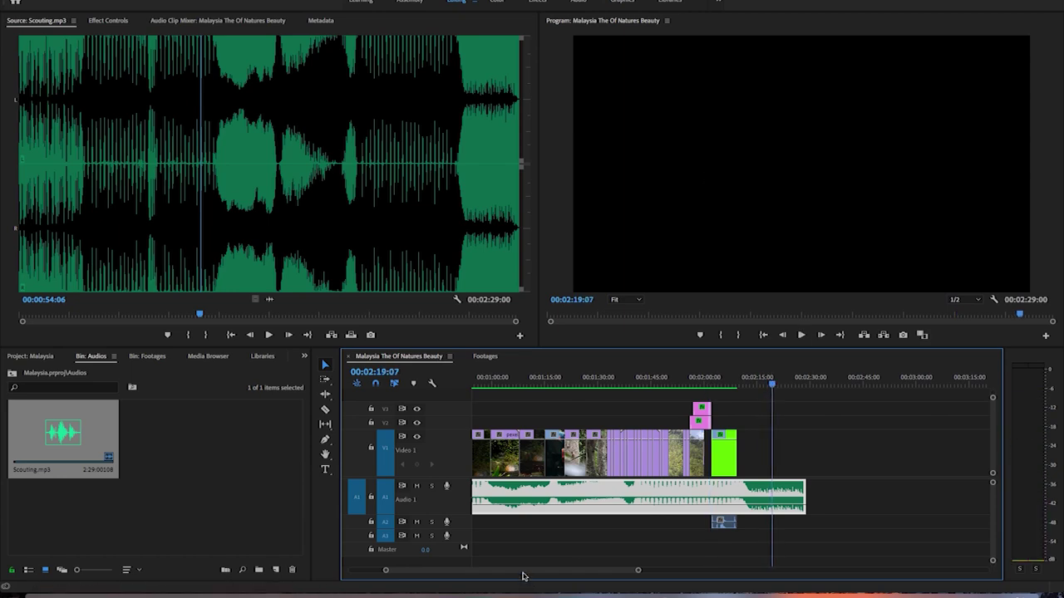
drag(522, 570, 487, 570)
Split the Scouting music on Audio 1 at about 10 and 18 seconds
click(519, 379)
key(space)
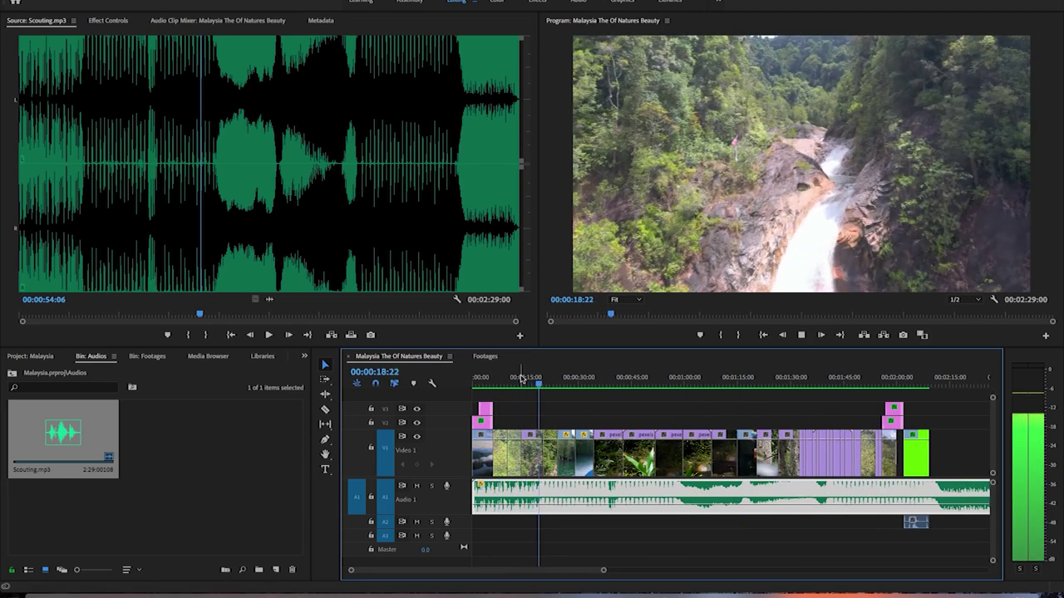
click(478, 379)
key(space)
key(equal)
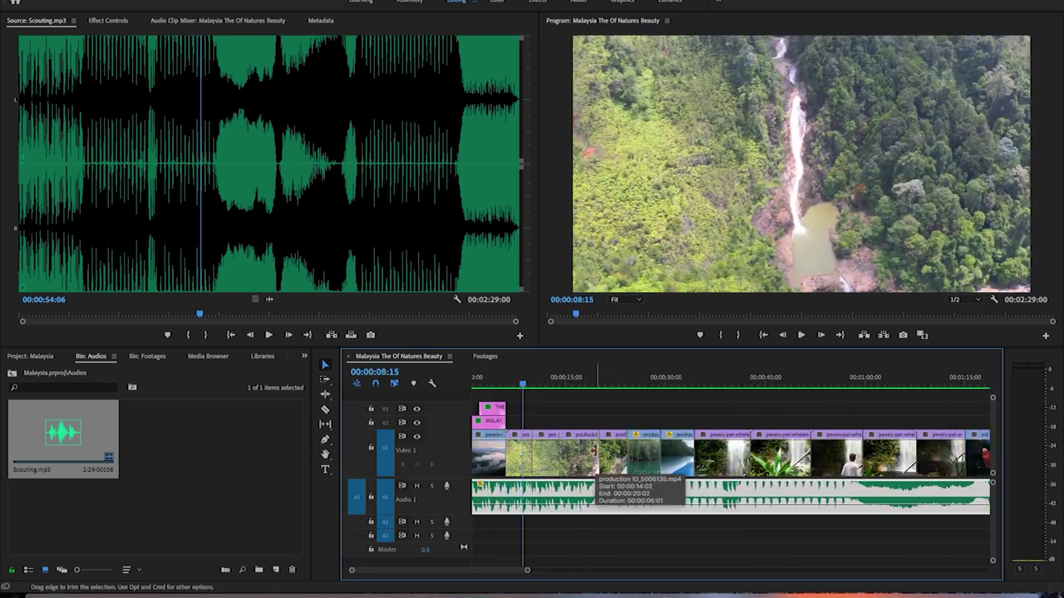
click(532, 517)
click(585, 385)
key(space)
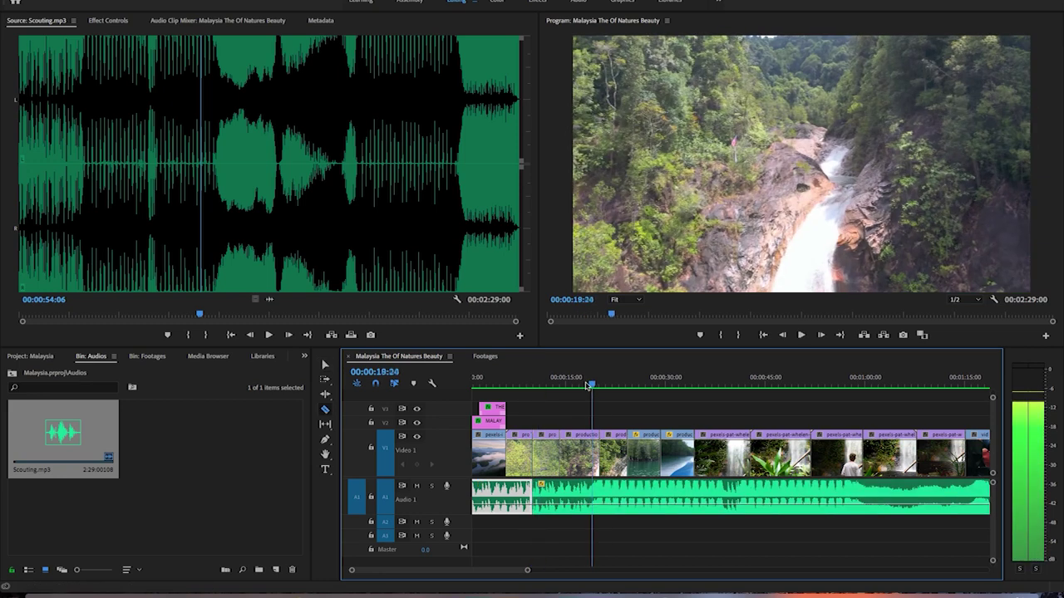
click(588, 488)
Delete the music between the cuts, close the gap, and crossfade the join with Constant Power
key(v)
key(equal)
drag(762, 503, 526, 474)
key(equal)
key(equal)
key(equal)
drag(708, 497, 575, 494)
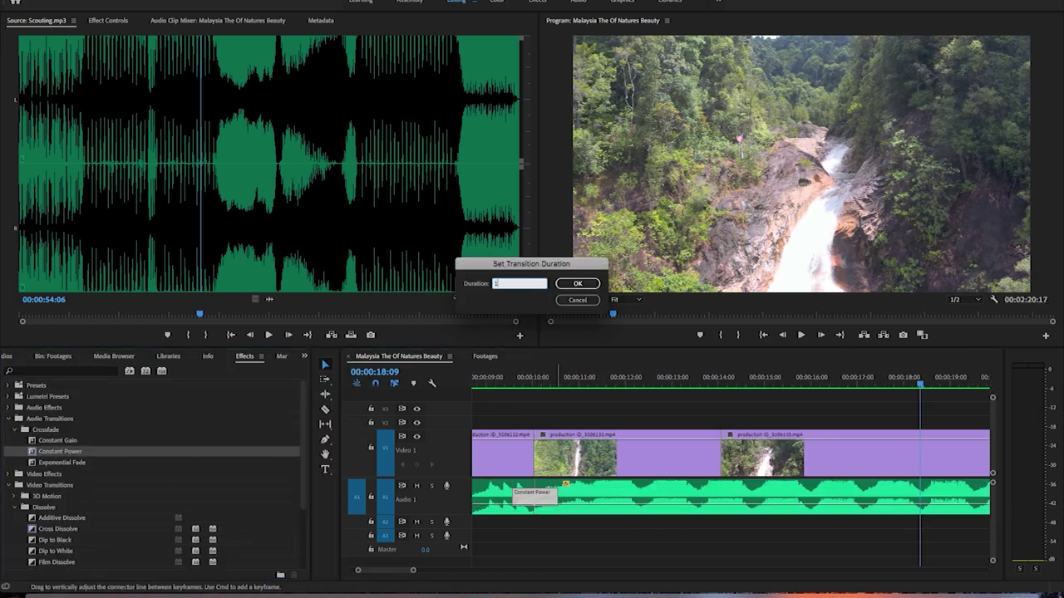
key(Return)
key(backslash)
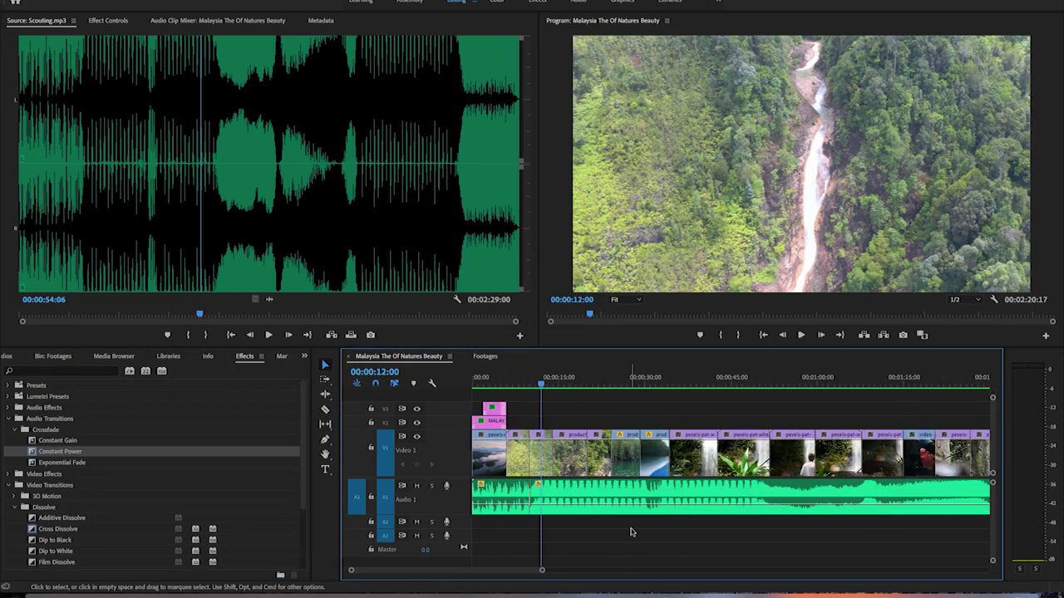
Cut the music around 47 seconds, remove the unwanted section, and close the gap
key(space)
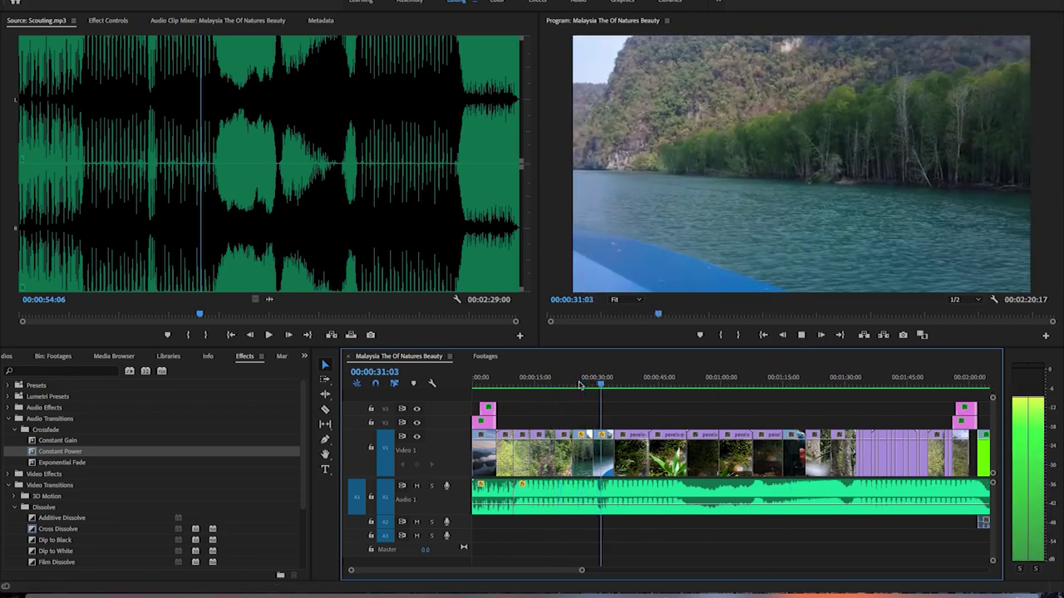
click(671, 384)
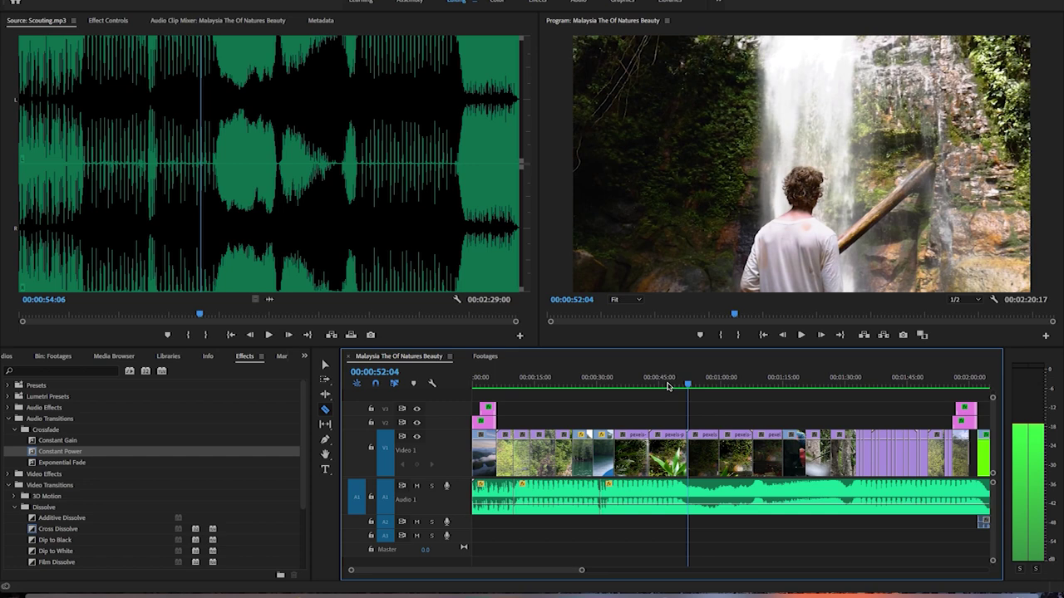
key(backslash)
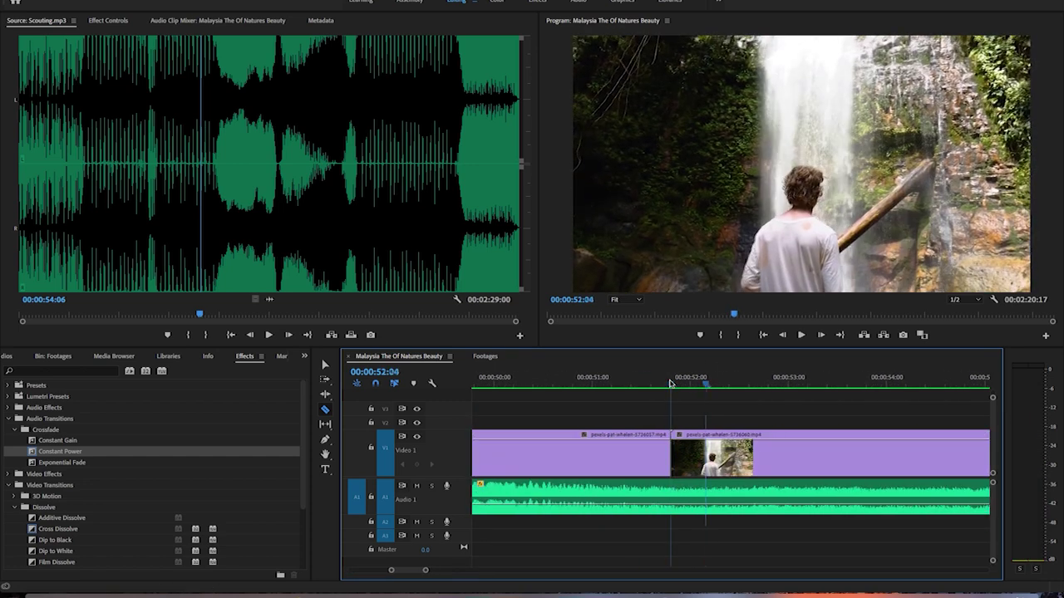
click(677, 494)
key(v)
key(backslash)
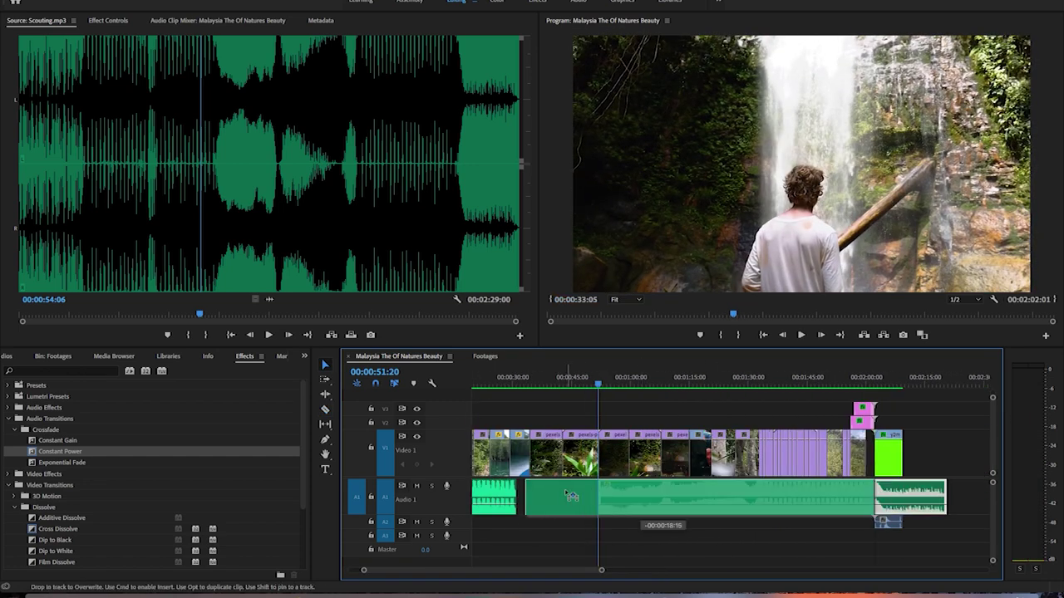
drag(509, 496, 478, 496)
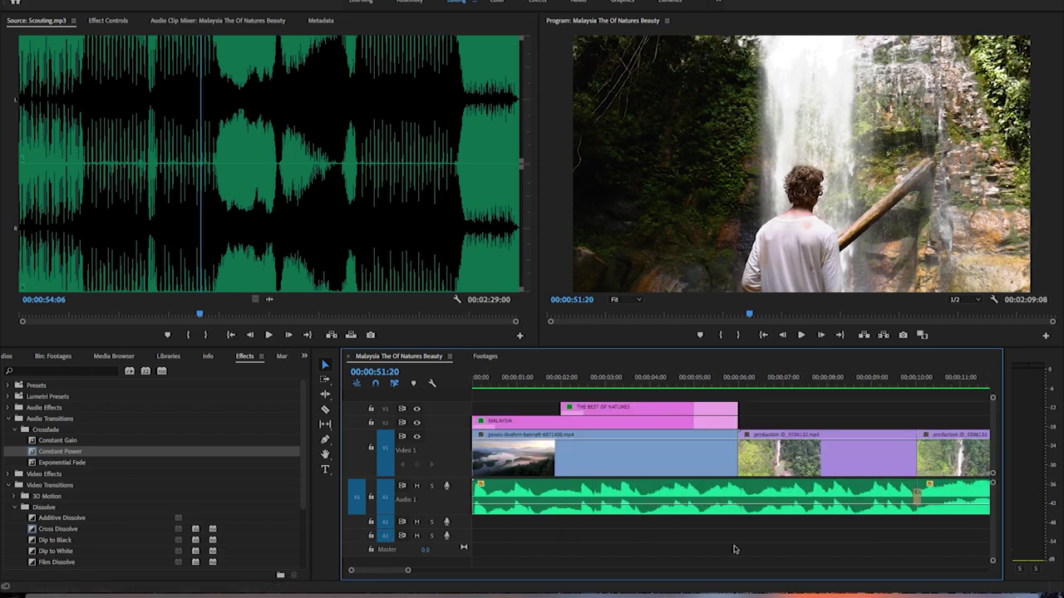
Add a Constant Power crossfade at the audio cut near 31 seconds and review it
key(Up)
key(space)
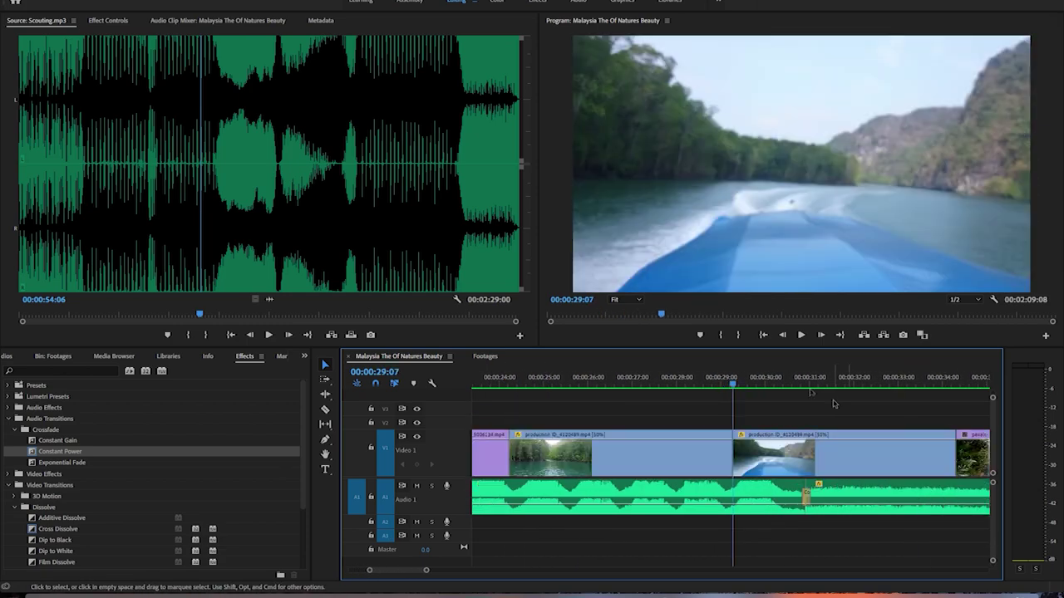
click(784, 384)
key(space)
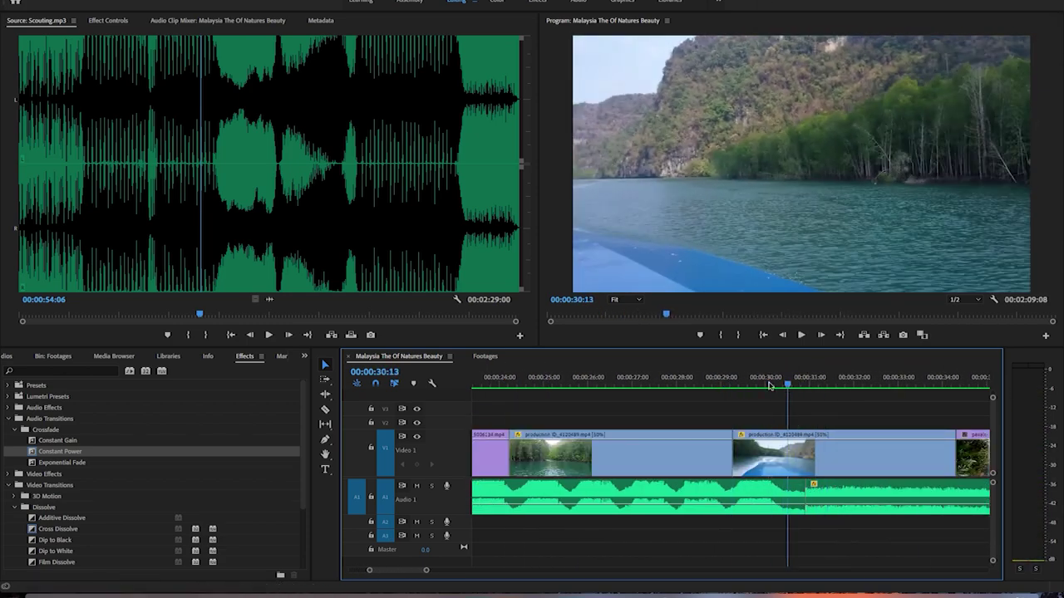
click(804, 497)
key(ctrl+shift+d)
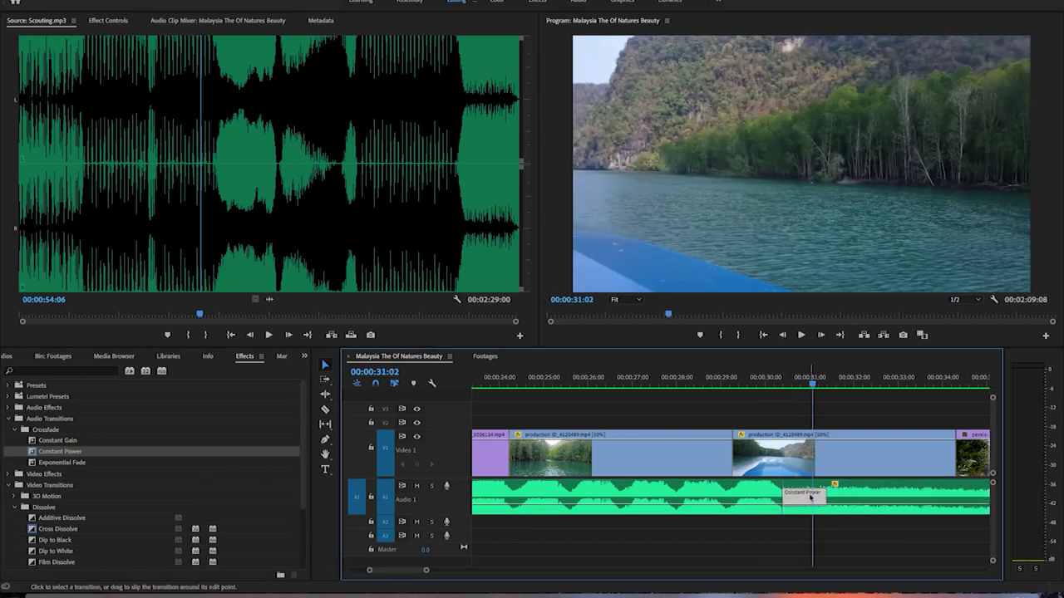
key(space)
click(769, 377)
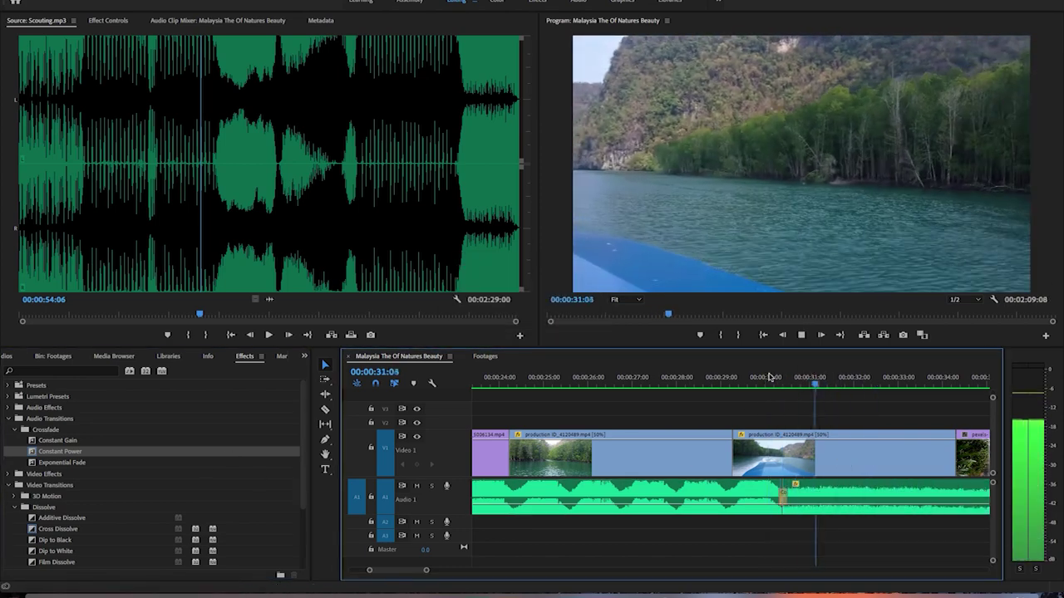
key(space)
Trim the music's end to where the subscribe outro starts and remove the leftover gap
key(minus)
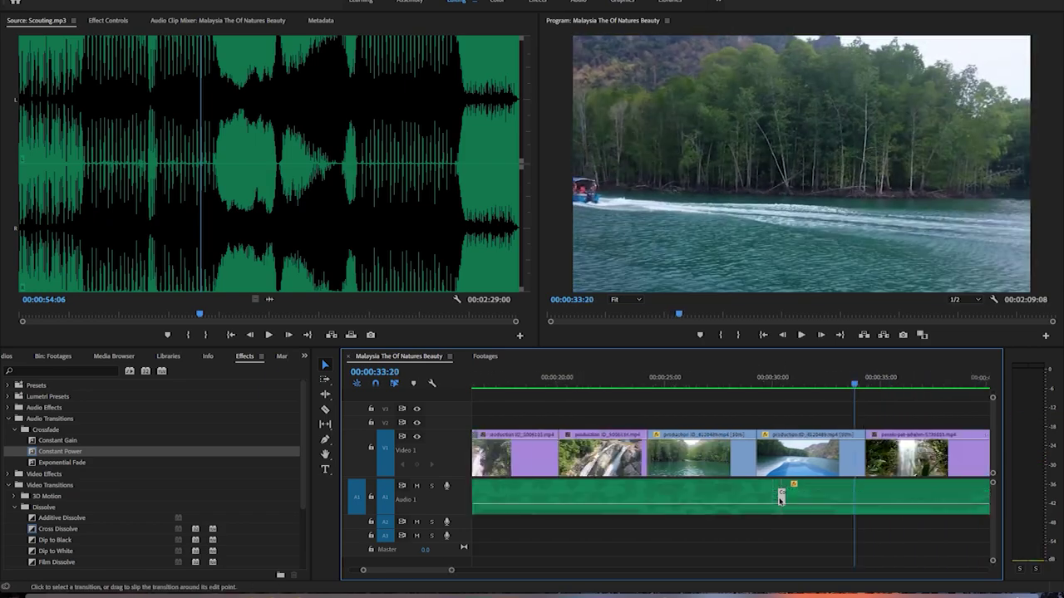
key(space)
key(minus)
key(minus)
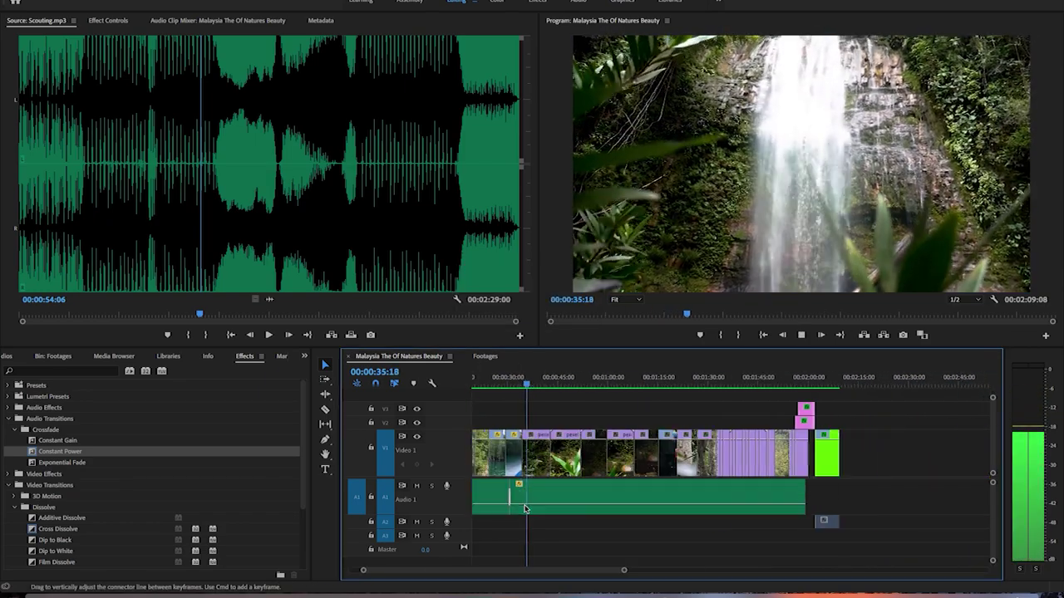
key(equal)
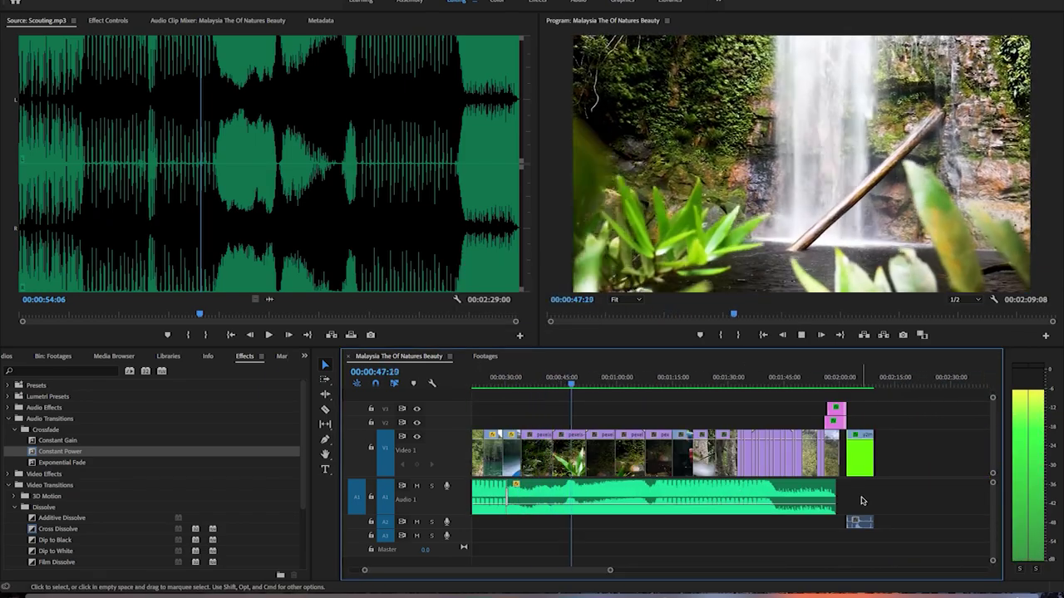
key(equal)
key(equal)
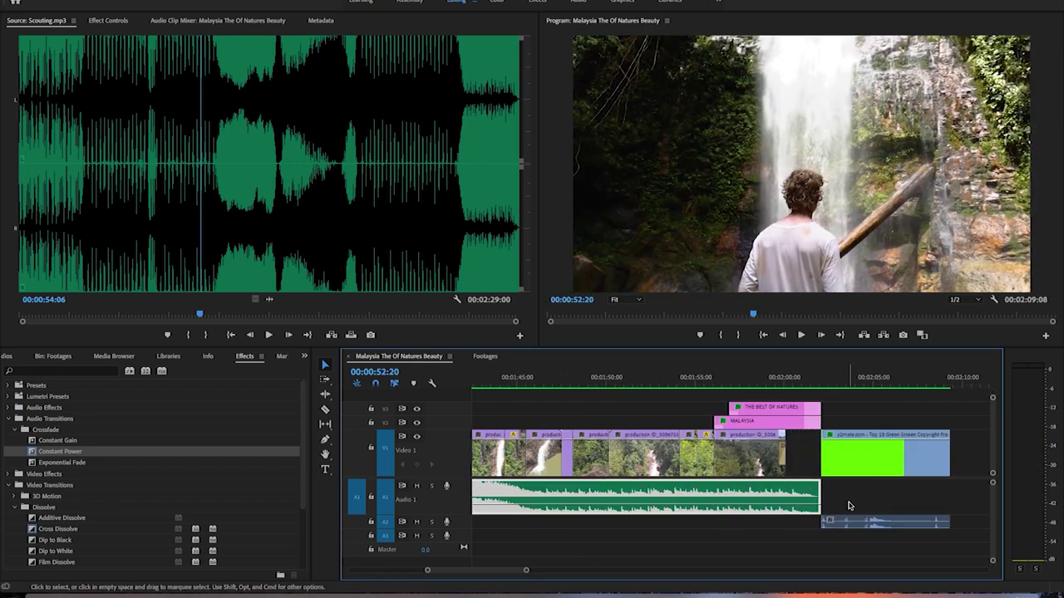
key(equal)
key(space)
drag(649, 497, 572, 493)
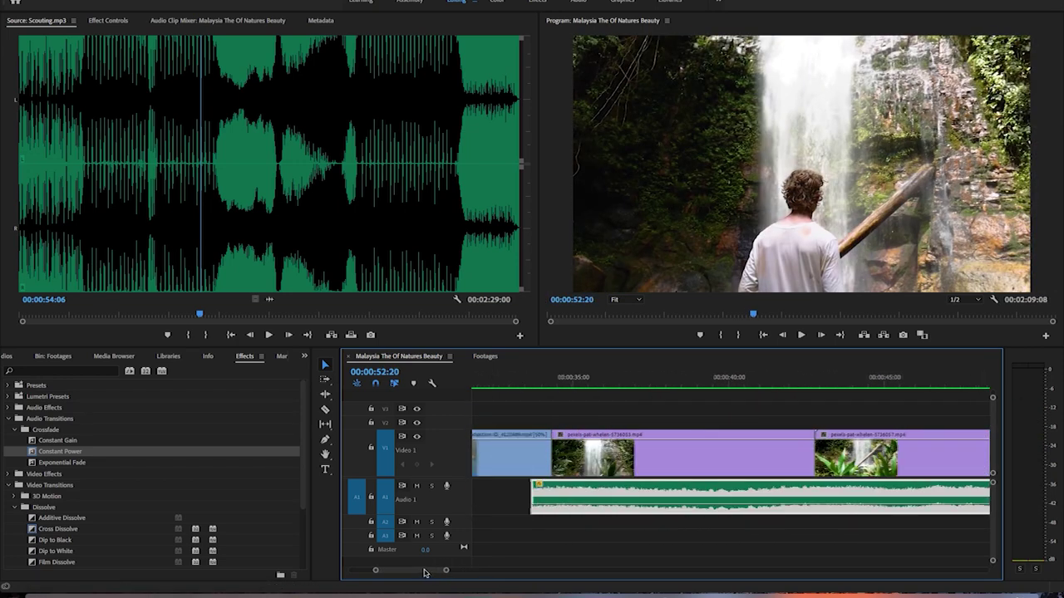
click(606, 497)
key(space)
key(Delete)
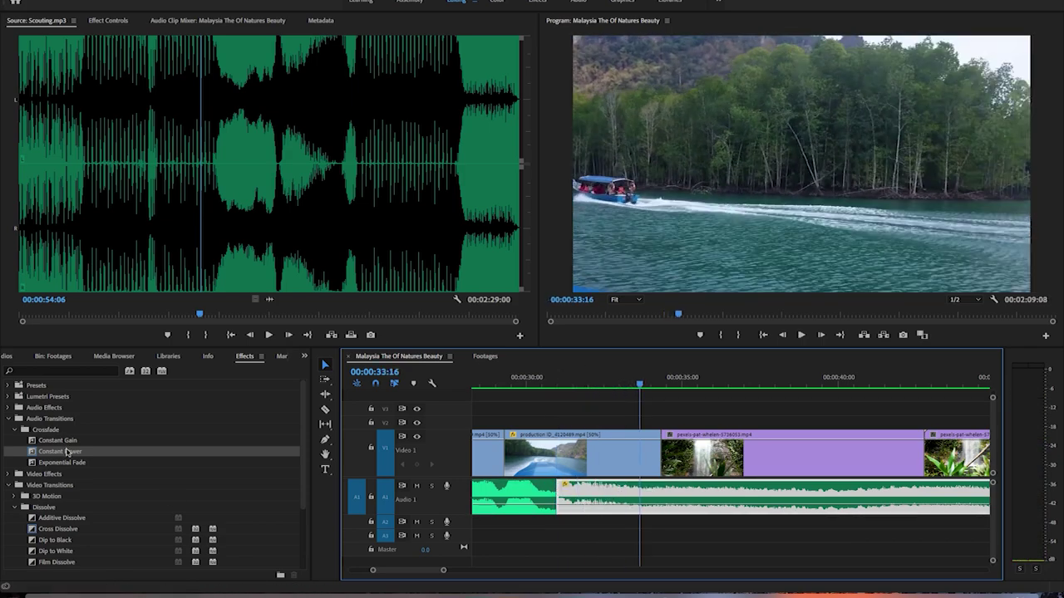
drag(67, 451, 557, 495)
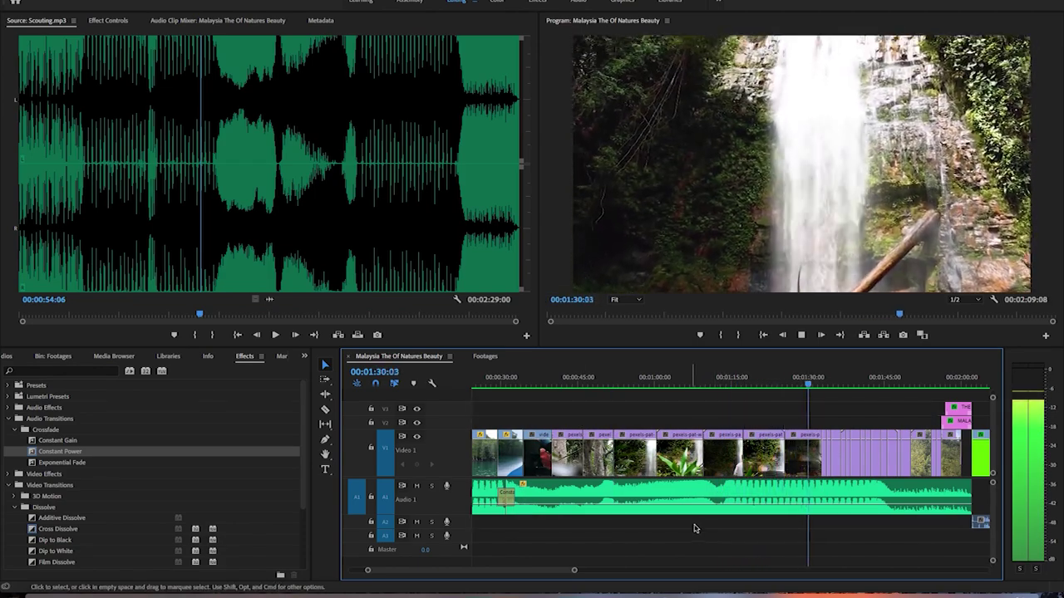
Lengthen the music crossfade near 30 seconds to about 3 seconds (00:00:03:10) and review it
scroll(694, 529, right, 5)
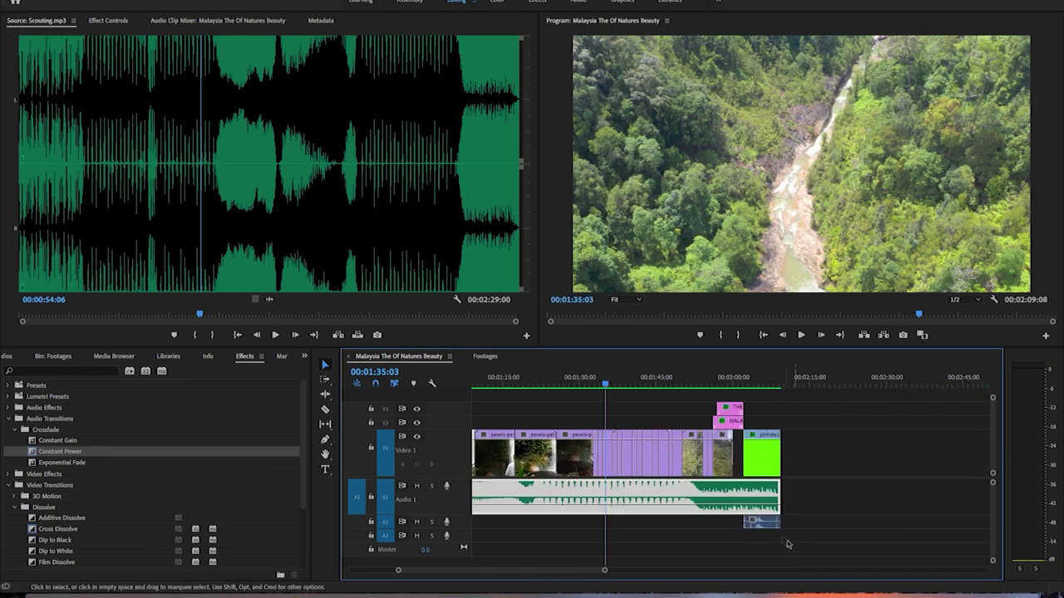
click(756, 376)
scroll(756, 375, left, 5)
click(628, 378)
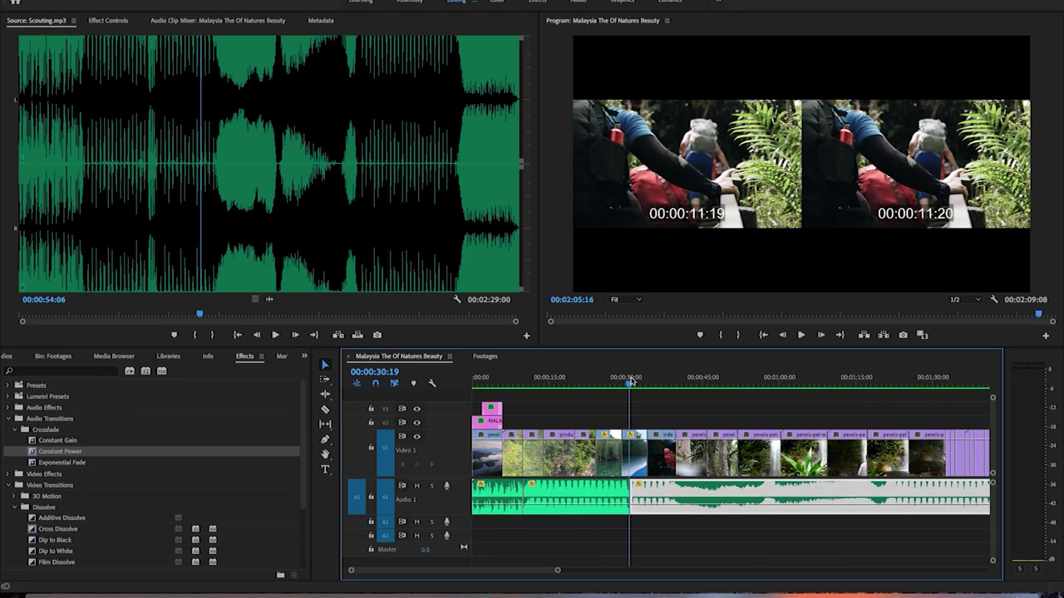
scroll(612, 517, up, 3)
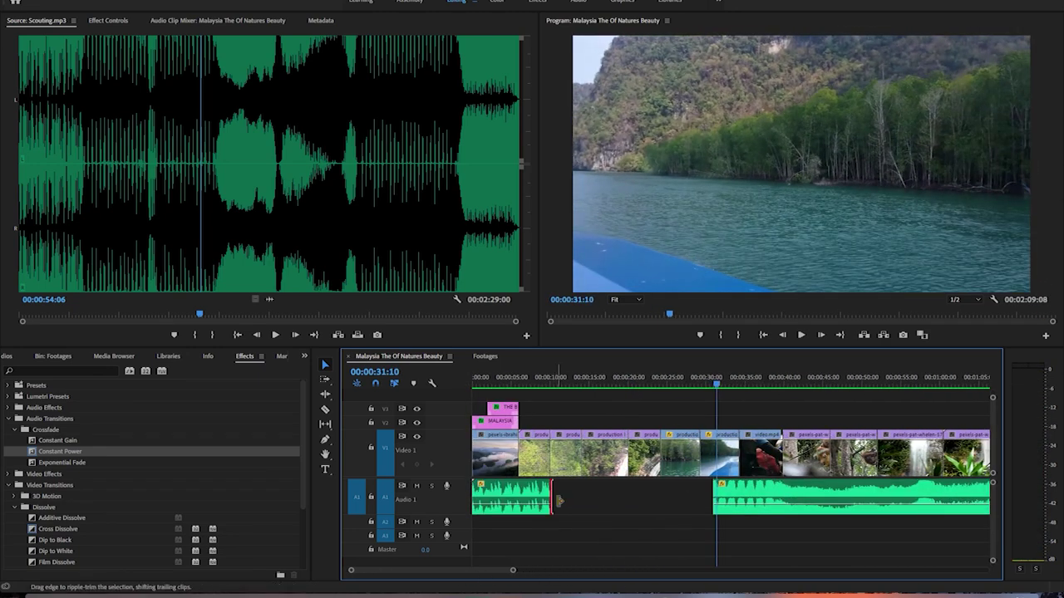
scroll(705, 533, up, 3)
scroll(706, 533, up, 2)
drag(60, 451, 707, 495)
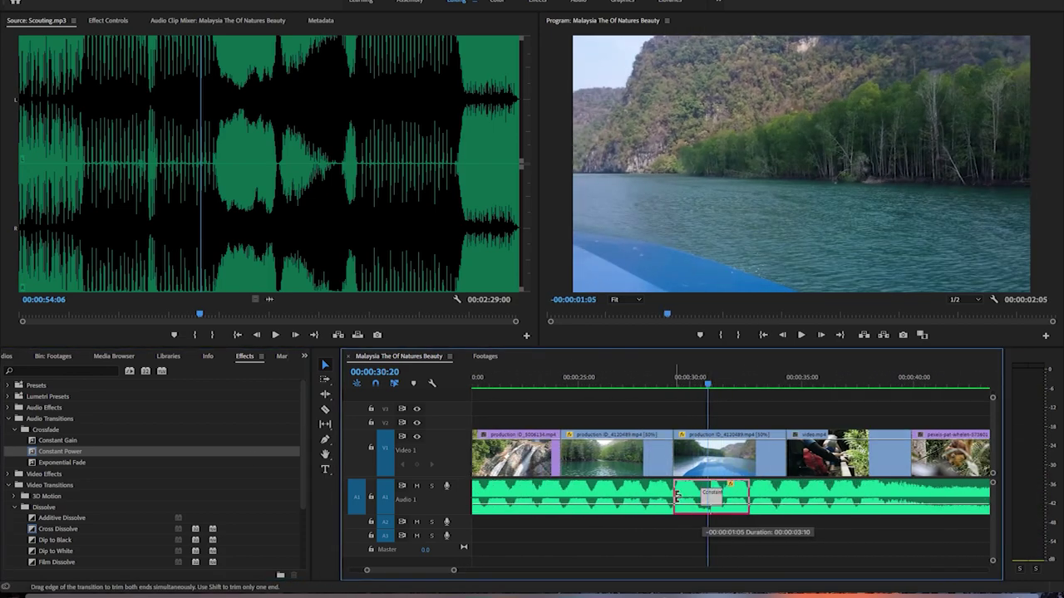
key(space)
scroll(670, 466, down, 5)
scroll(674, 534, down, 2)
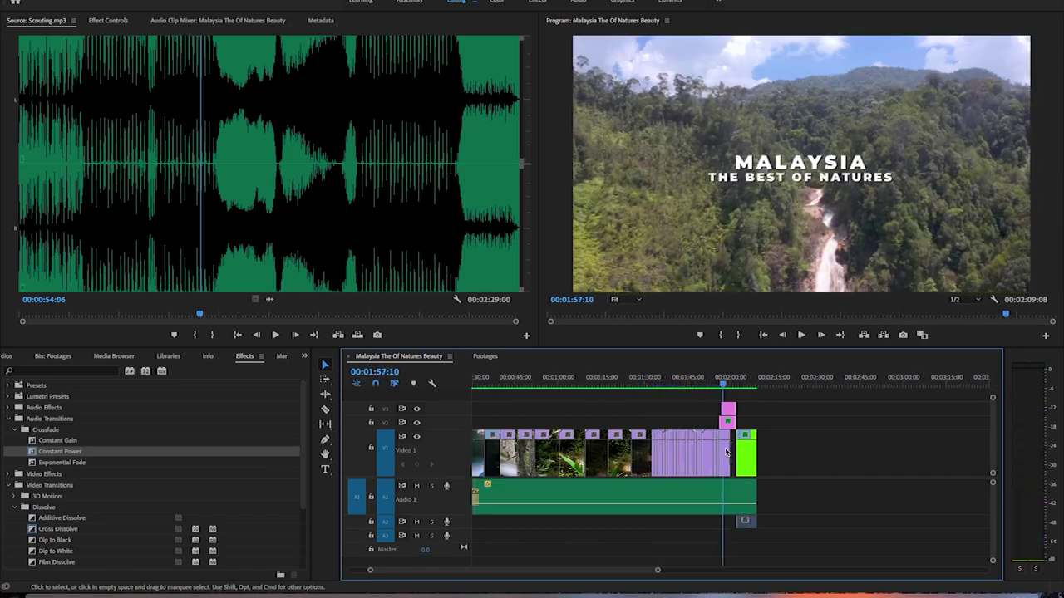
key(space)
Save the project, then clear the sequence Out point from the timeline ruler
scroll(723, 449, up, 2)
scroll(716, 434, up, 2)
mouse_move(465, 378)
mouse_down()
mouse_move(685, 381)
mouse_move(448, 378)
mouse_up()
key(ctrl+s)
scroll(466, 378, up, 3)
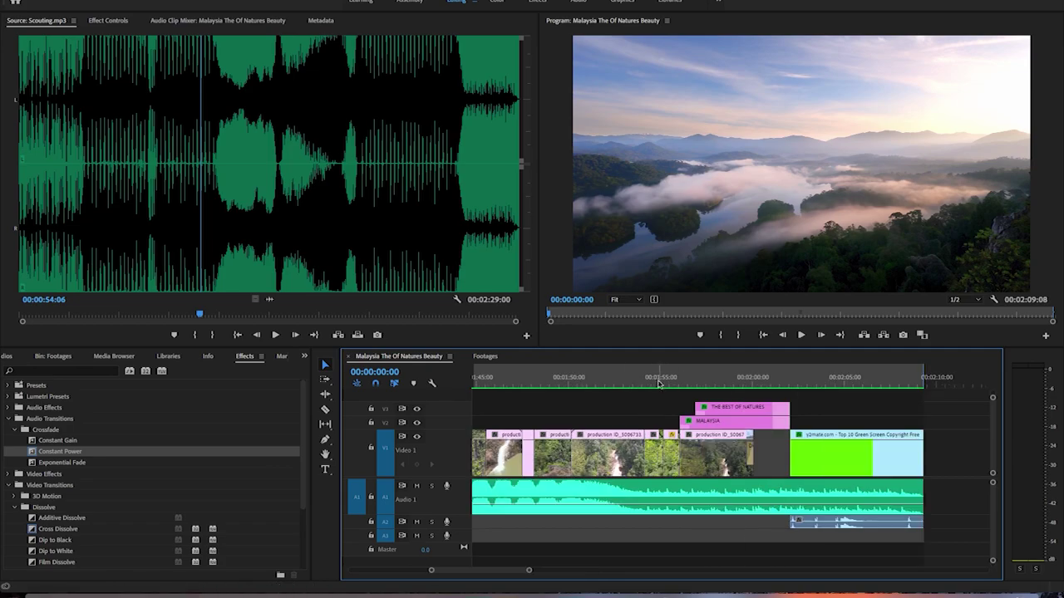
click(499, 378)
scroll(505, 376, up, 2)
mouse_move(504, 376)
mouse_down()
mouse_move(547, 415)
mouse_move(765, 391)
mouse_up()
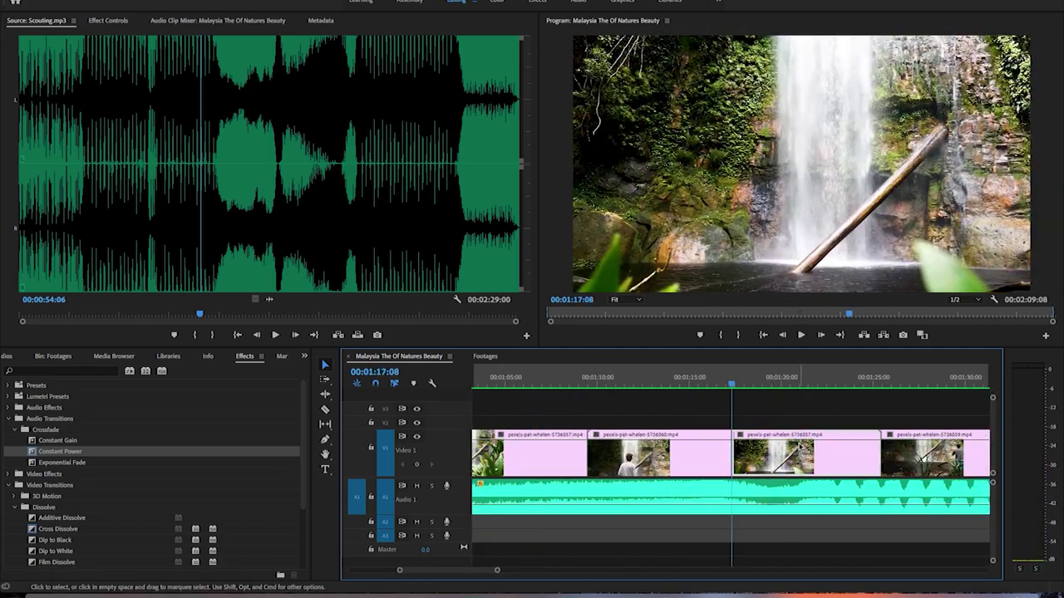
key(minus)
right_click(741, 379)
click(787, 434)
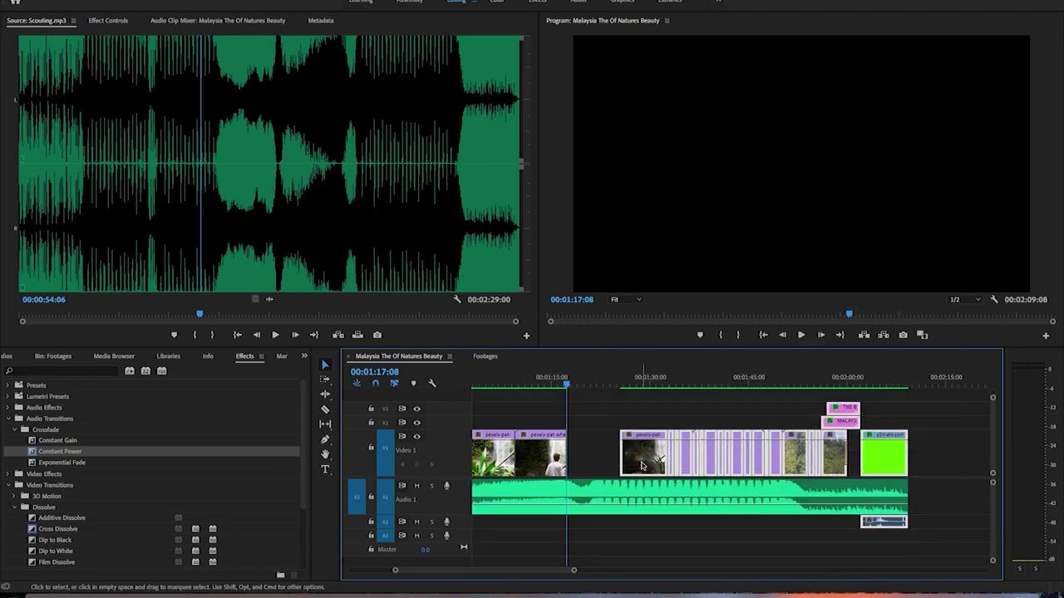
Move a video clip one second earlier and review the rearranged section
key(equal)
drag(596, 465, 582, 465)
key(minus)
key(minus)
key(space)
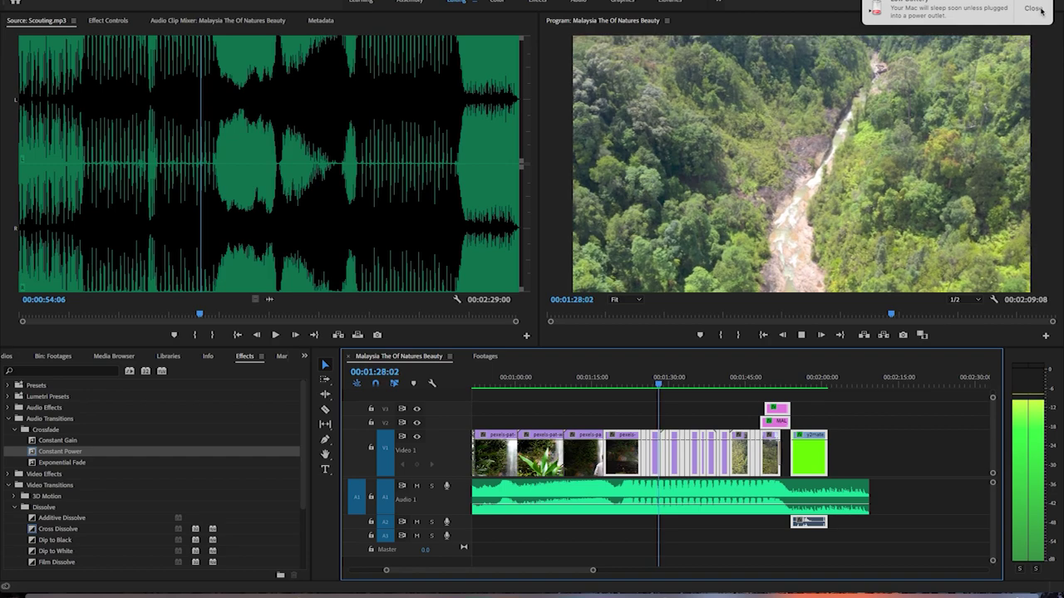
Add a Constant Power fade-out at the end of the Scouting music near 2:00
key(equal)
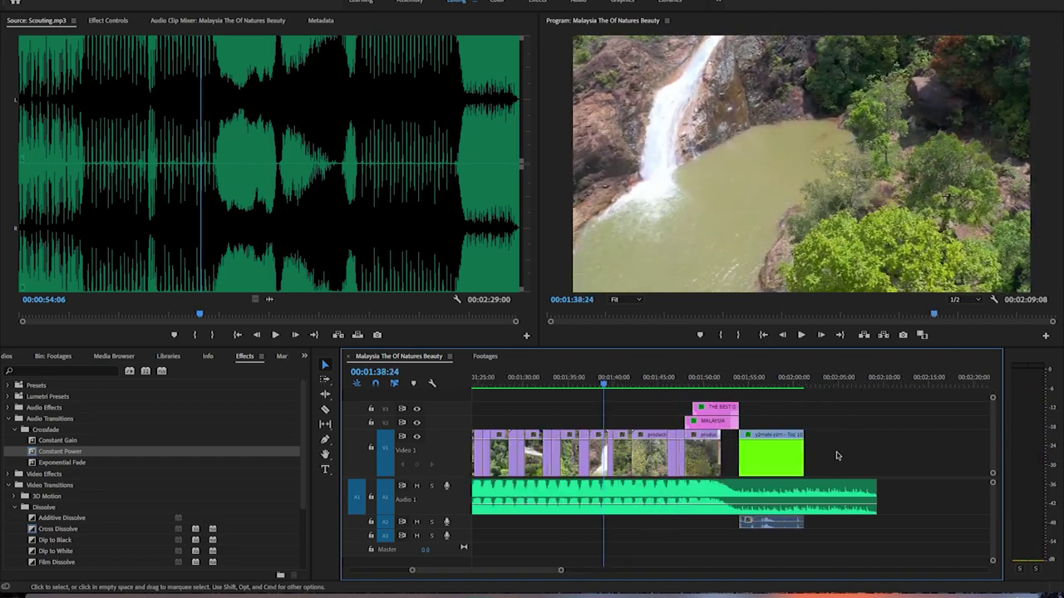
click(772, 381)
key(equal)
key(ctrl+shift+d)
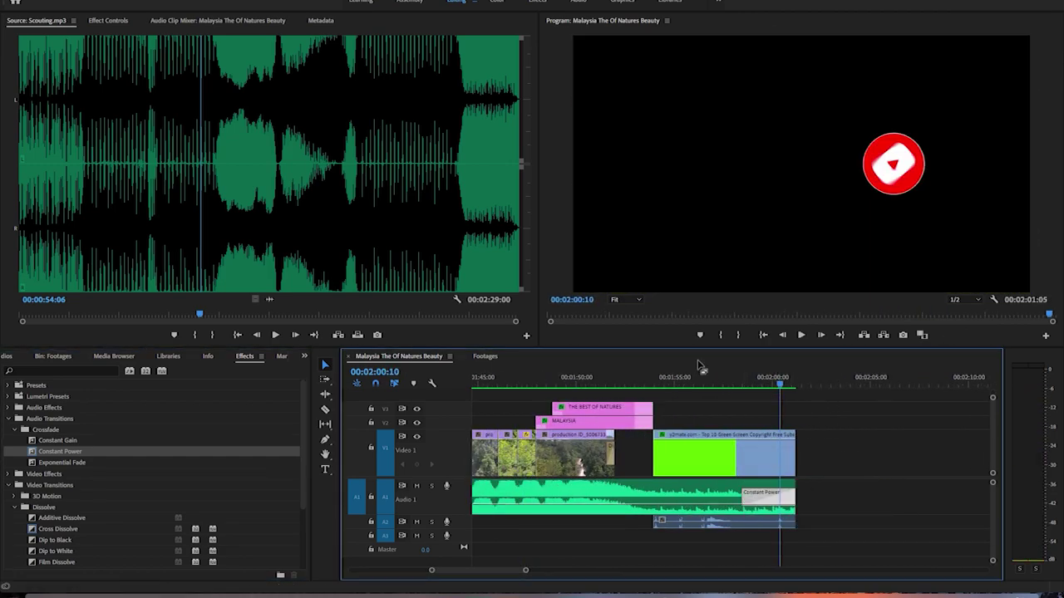
Apply Lumetri Color to the production ID_5006132 waterfall clip near 7 seconds
click(582, 381)
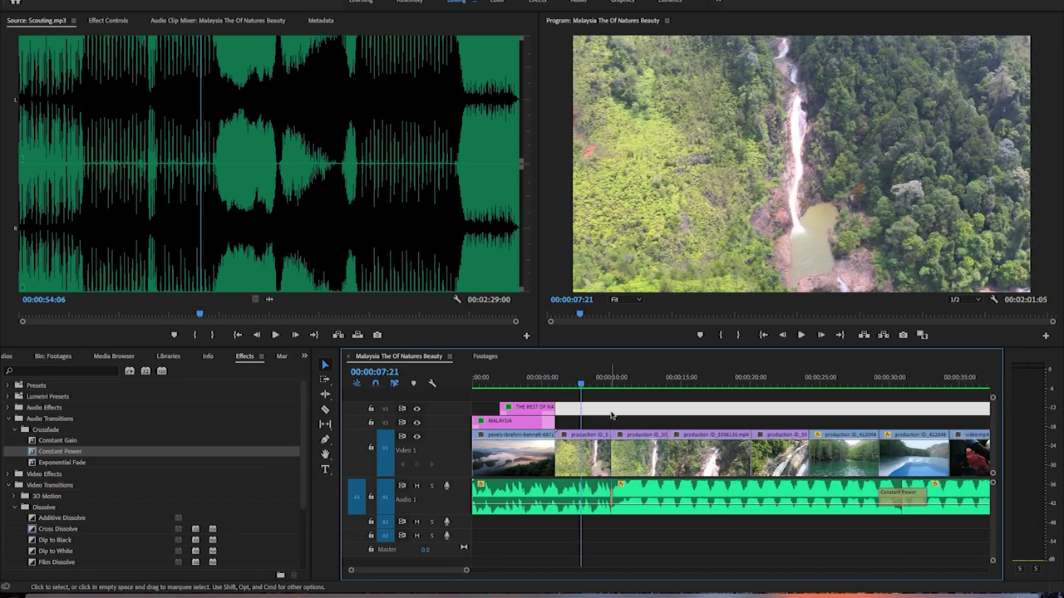
scroll(31, 418, down, 3)
click(8, 386)
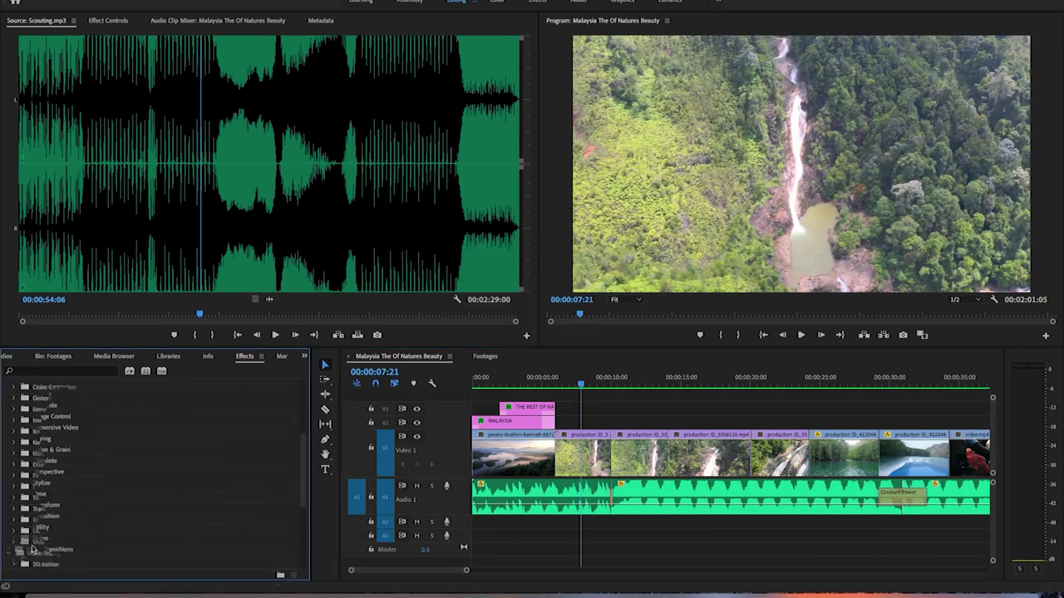
scroll(50, 515, down, 2)
drag(56, 553, 582, 456)
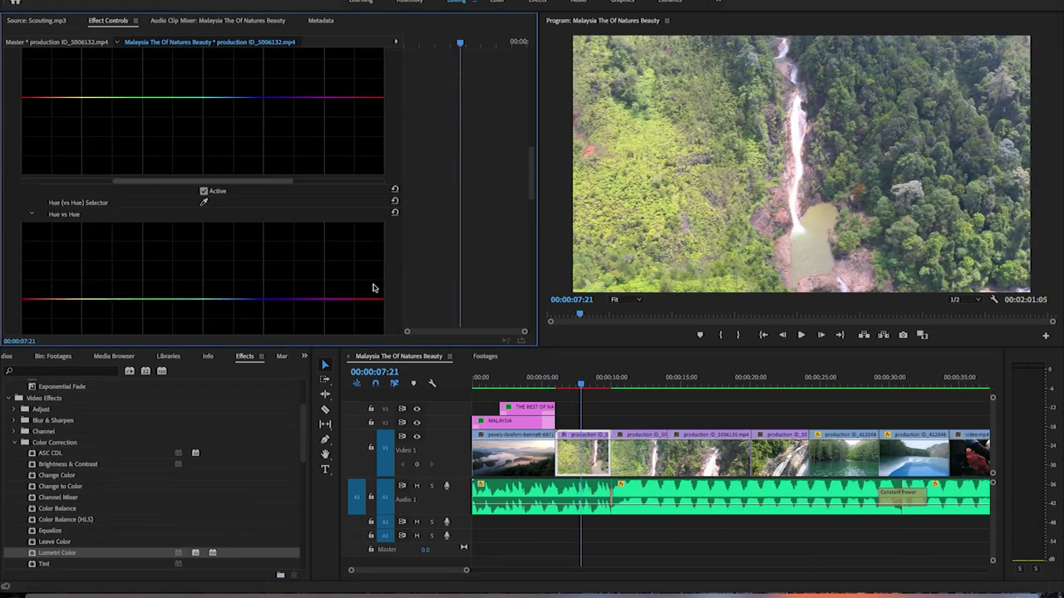
scroll(373, 288, up, 2)
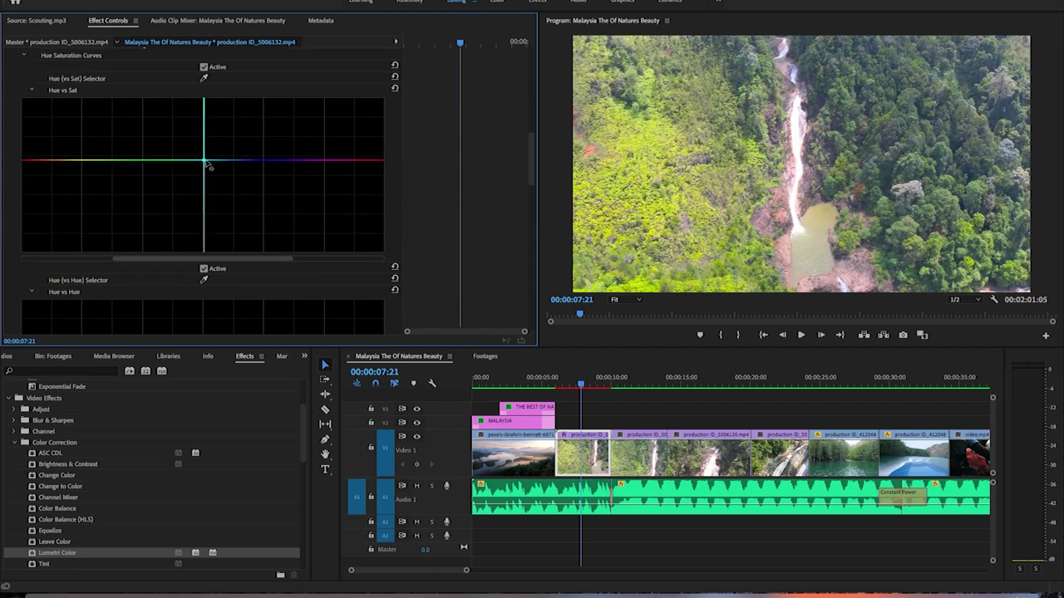
scroll(206, 181, up, 5)
scroll(210, 156, down, 6)
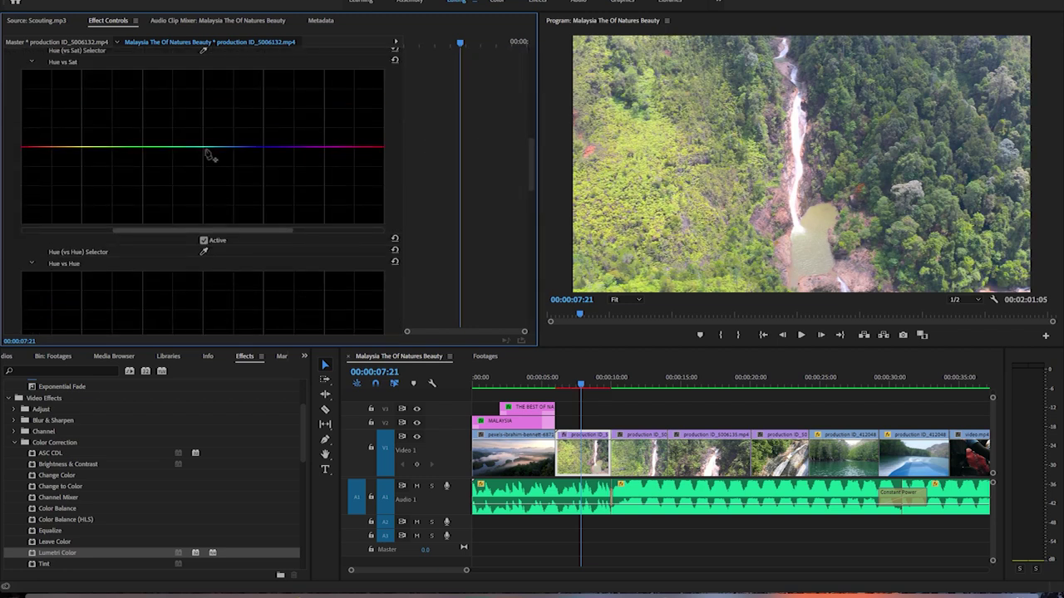
scroll(527, 95, up, 5)
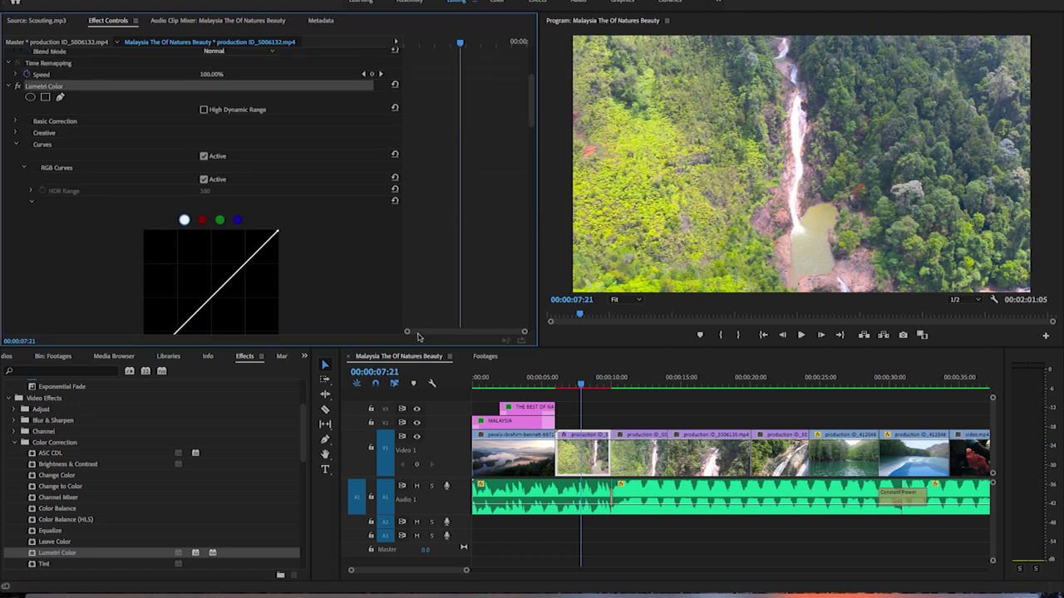
Paste the Lumetri grade onto every clip in the sequence, deselect, and save
click(528, 455)
click(629, 416)
key(backslash)
key(ctrl+a)
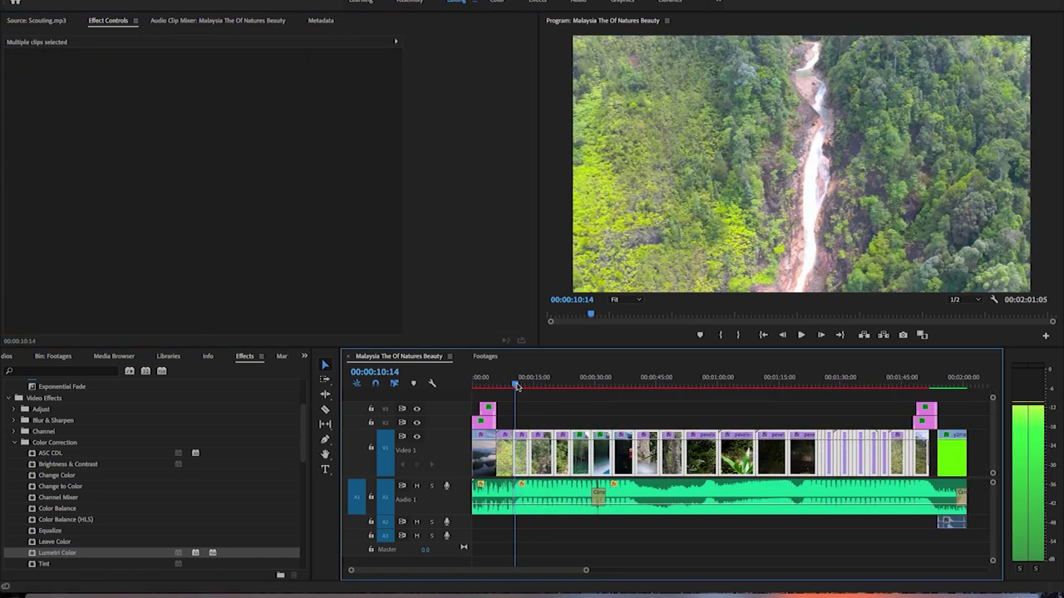
drag(516, 386, 518, 387)
key(ctrl+shift+a)
key(ctrl+s)
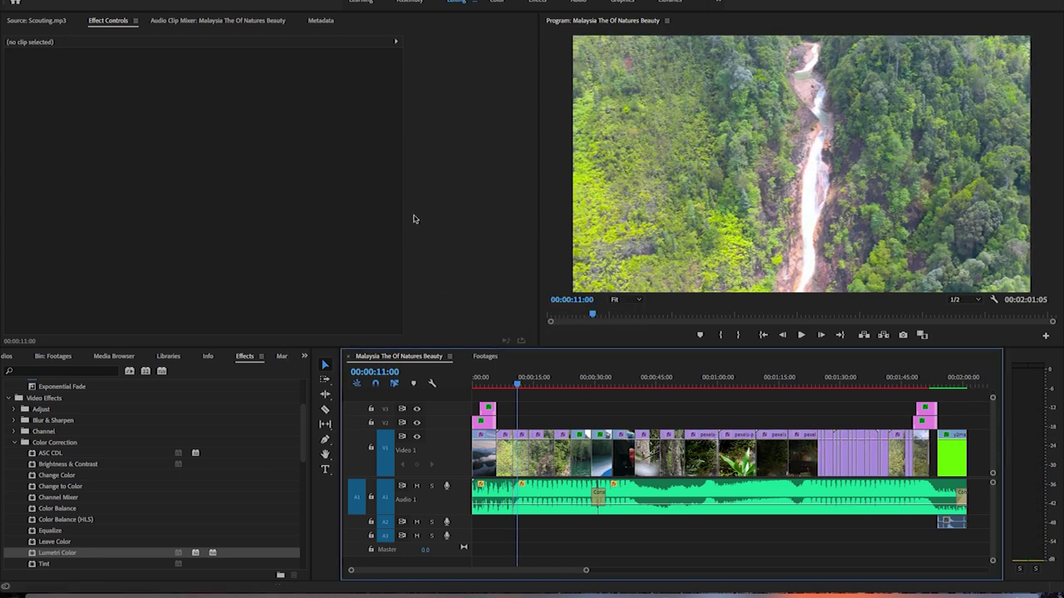
Export as H.264 1080p to 'Malaysia The Of Natures Beauty (FINAL).mp4', replacing the existing file
key(ctrl+m)
click(767, 181)
click(673, 485)
click(612, 311)
click(797, 514)
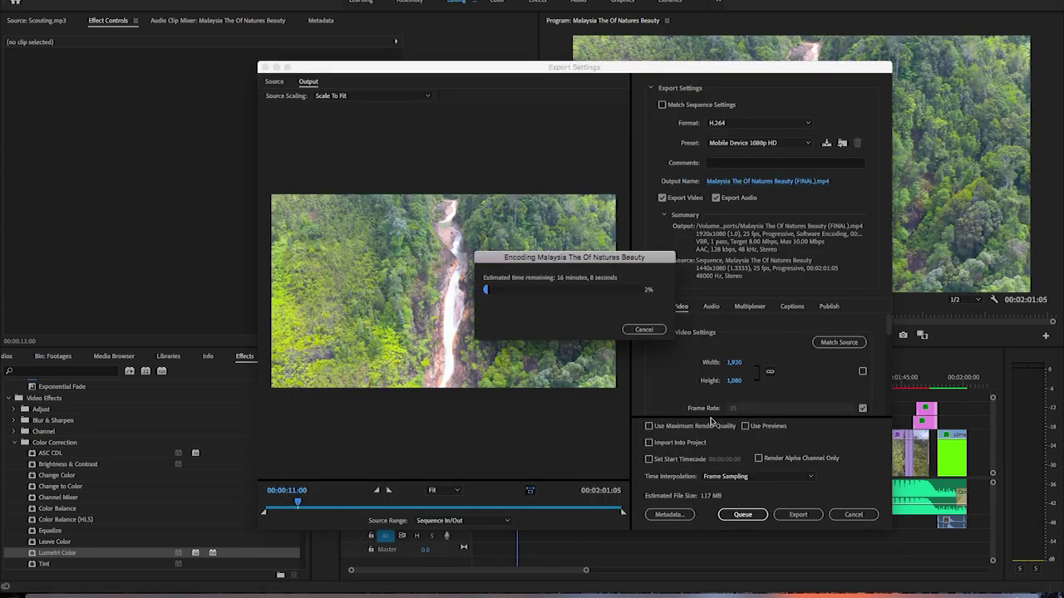